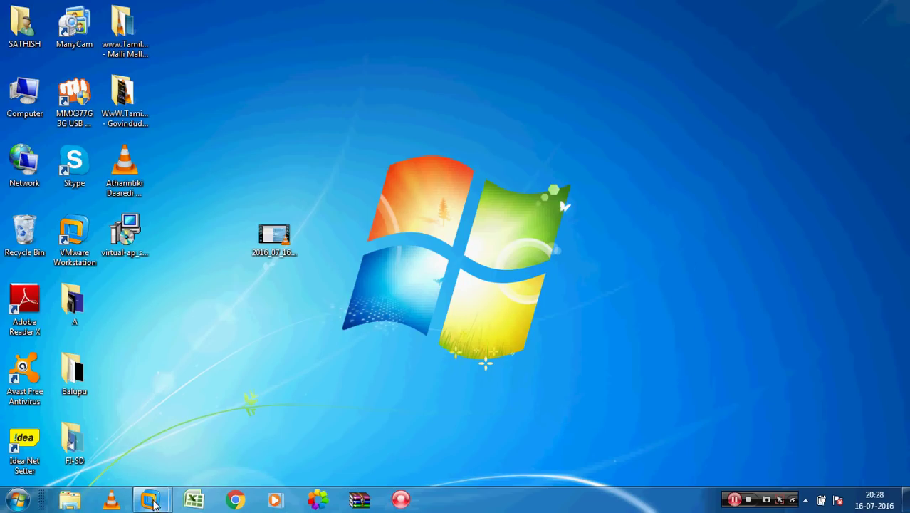
Switch to the VMware guest showing the SAP Easy Access screen
left_click(231, 432)
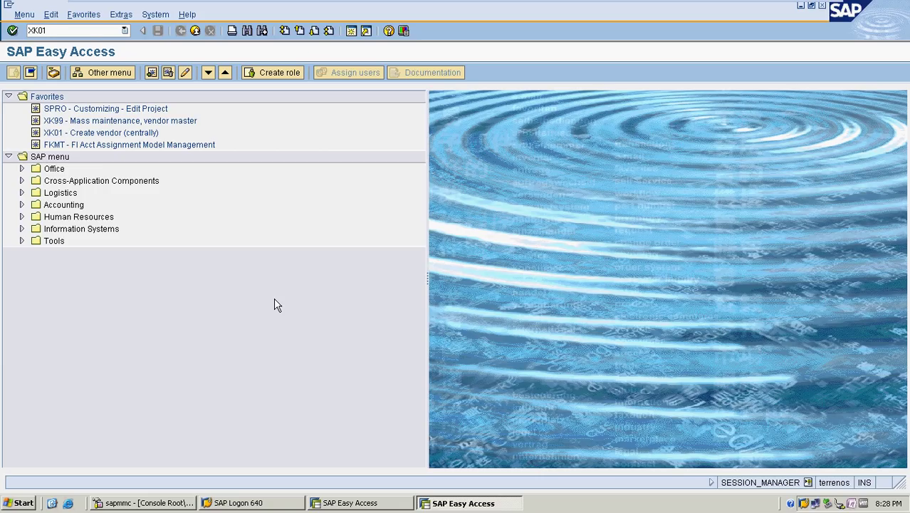
Run OBD3 and create new vendor account group MRF1 named 'ACCOUNT GROUP FOR MRF1'
key("BackSpace")
key("BackSpace")
type("OBD3")
key("Return")
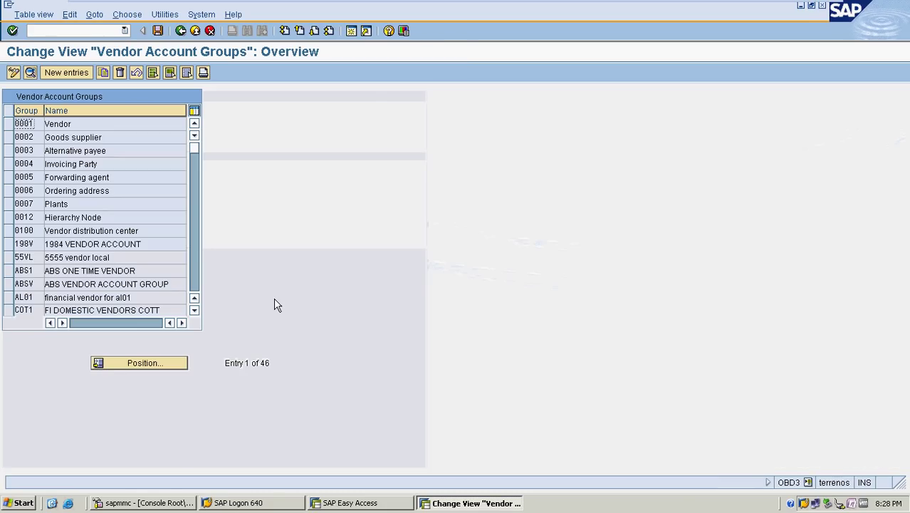
left_click(64, 73)
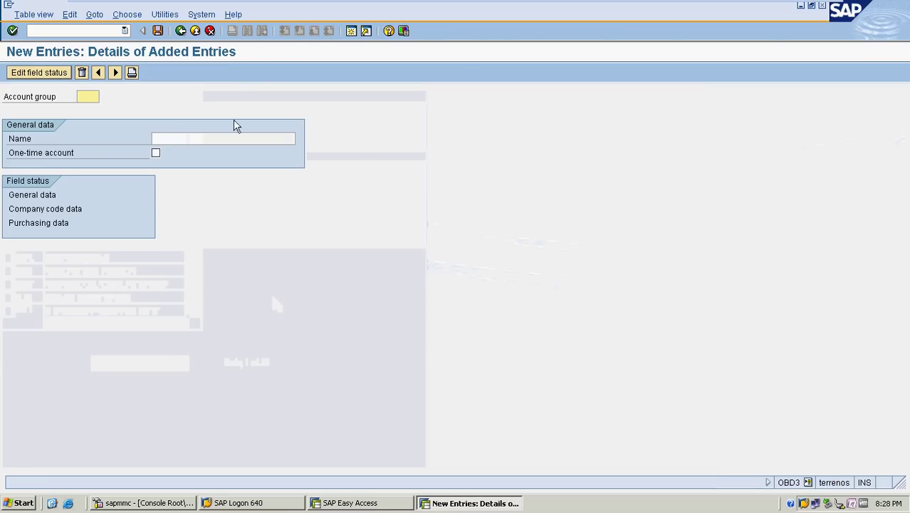
type("MRF")
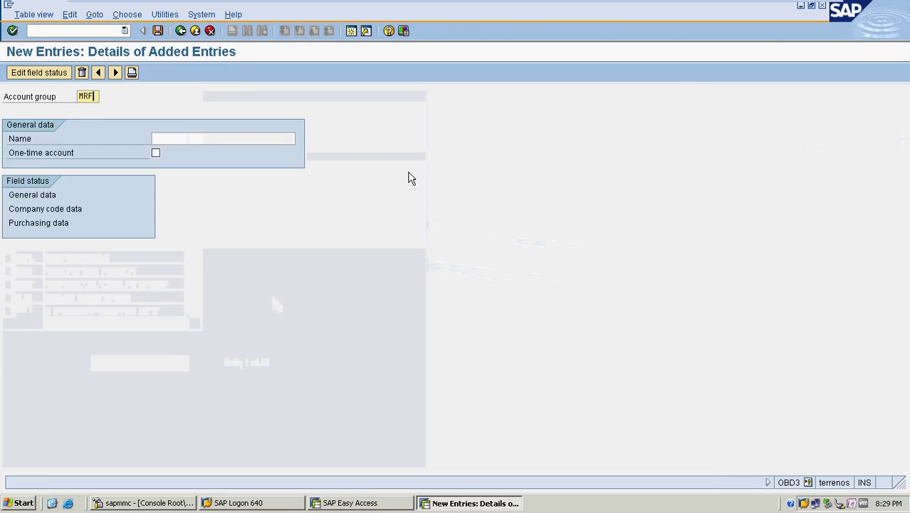
type("1")
key("Tab")
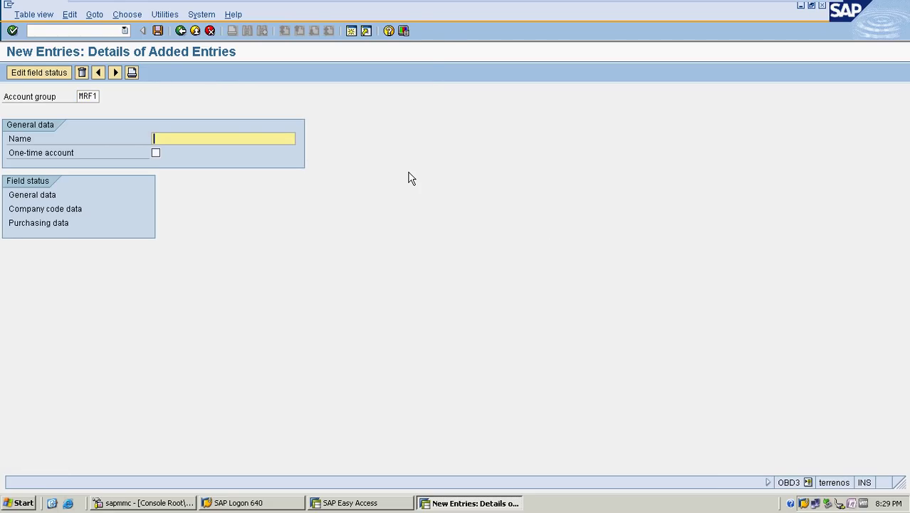
type("ACCOUNT GROUP FOR M")
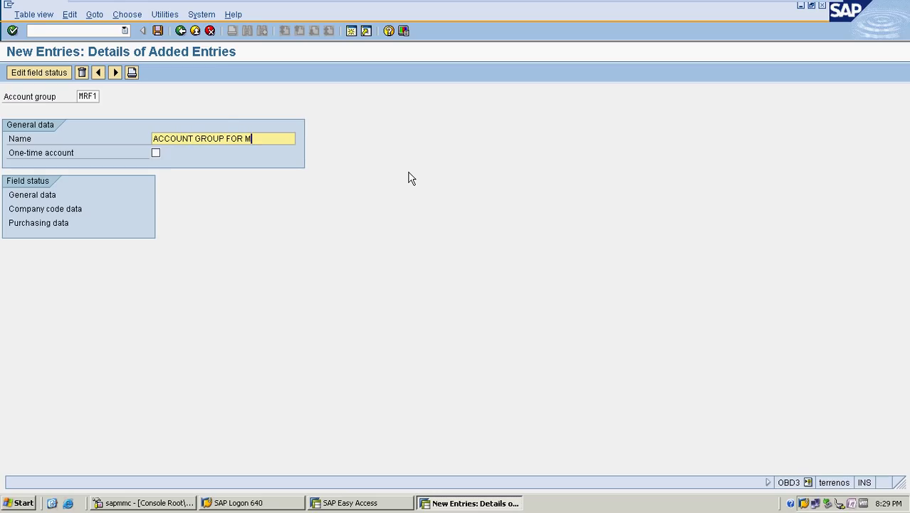
type("RF1")
Set Reconciliation account to Req. Entry in MRF1's company code account management fields
double_click(41, 208)
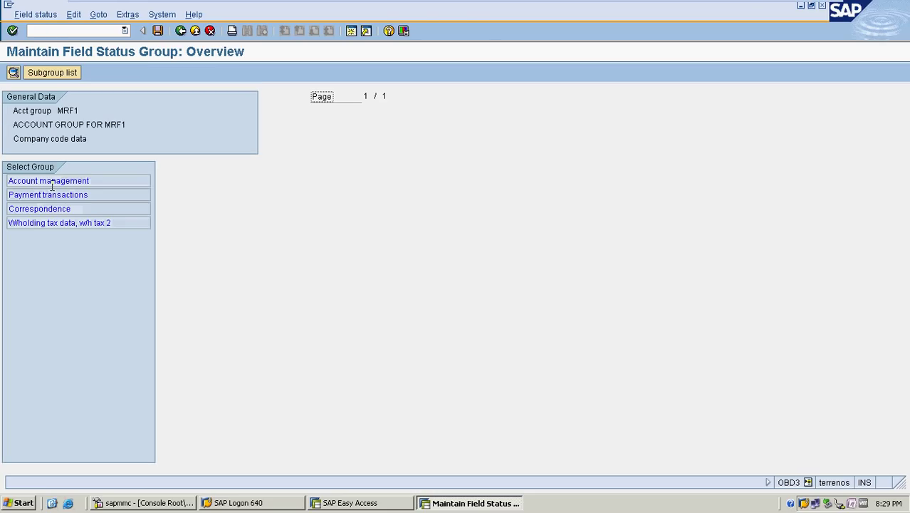
double_click(53, 184)
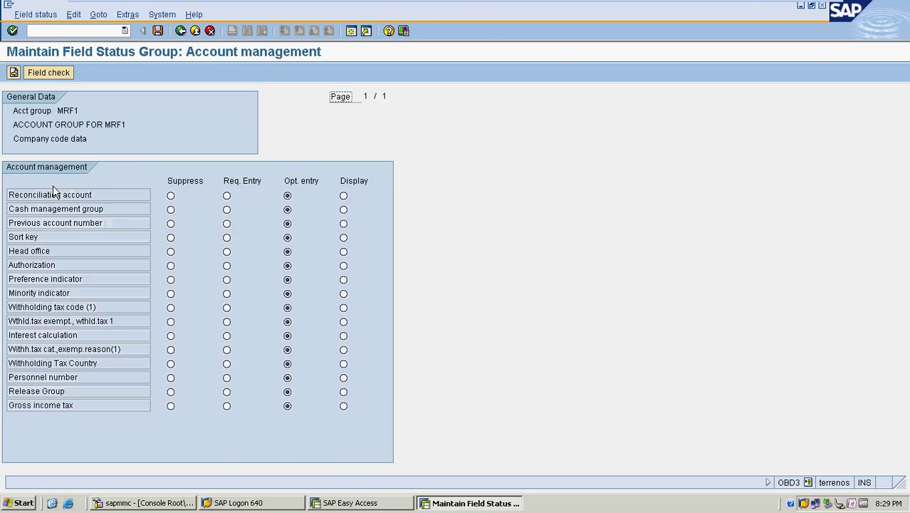
left_click(227, 196)
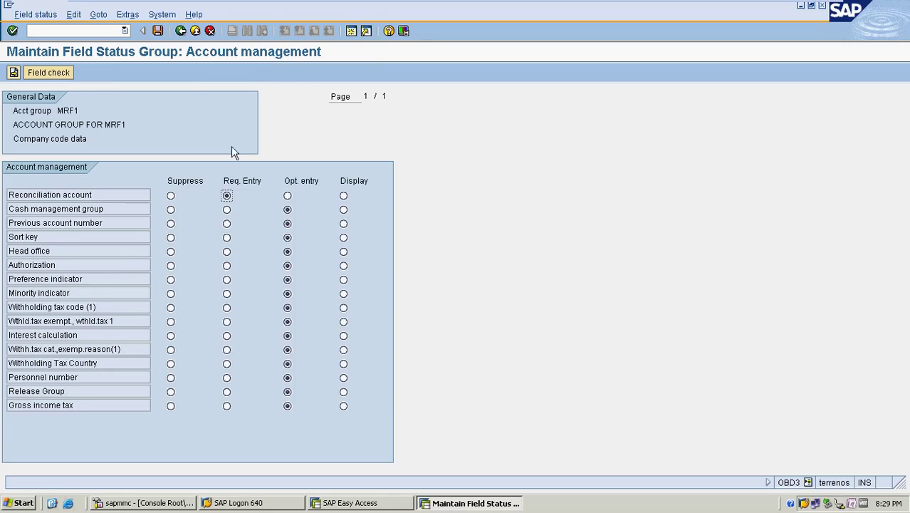
left_click(181, 30)
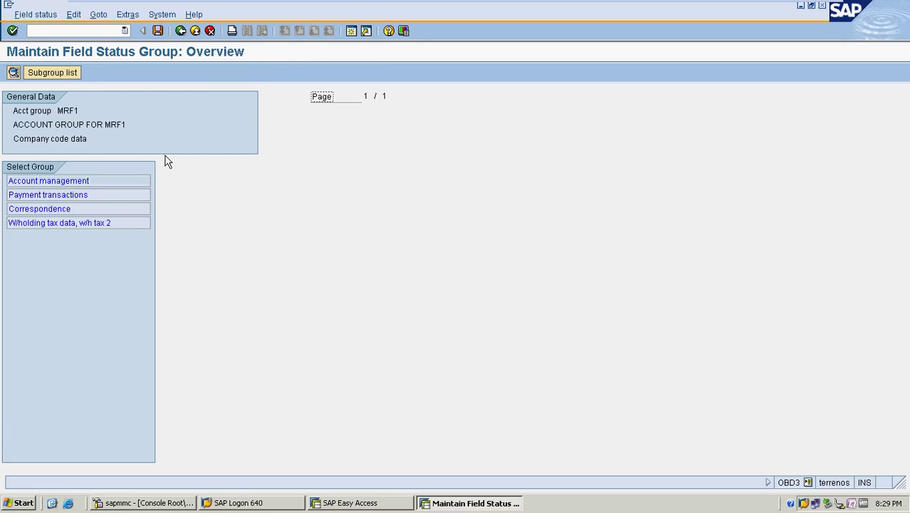
double_click(105, 194)
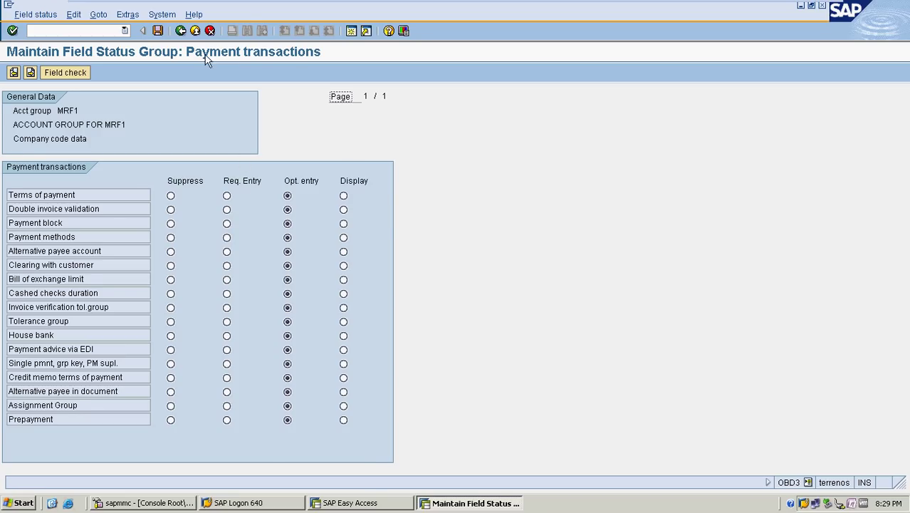
left_click(180, 32)
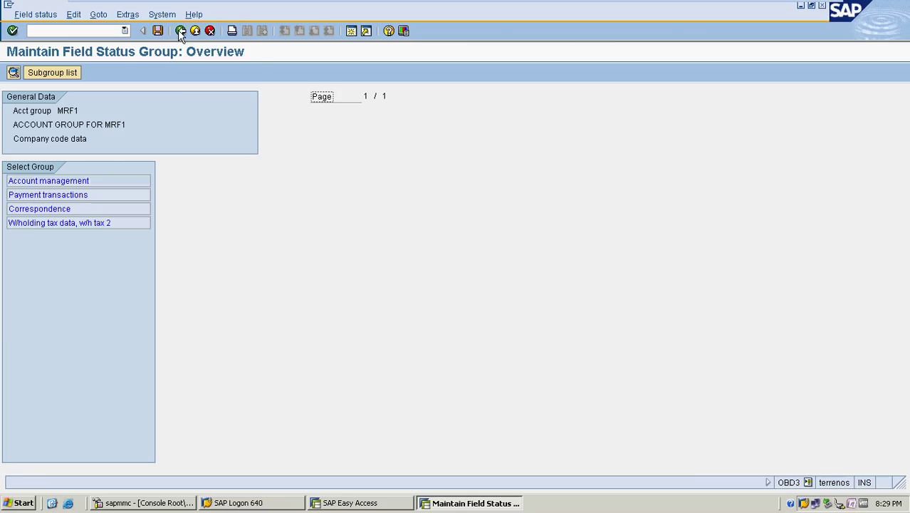
left_click(180, 31)
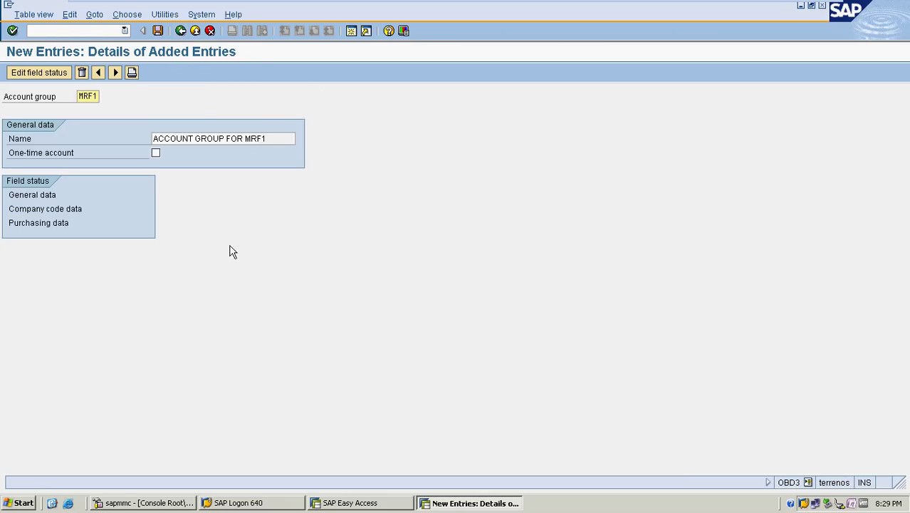
Save account group MRF1 to the customizing request and return with /n
left_click(157, 31)
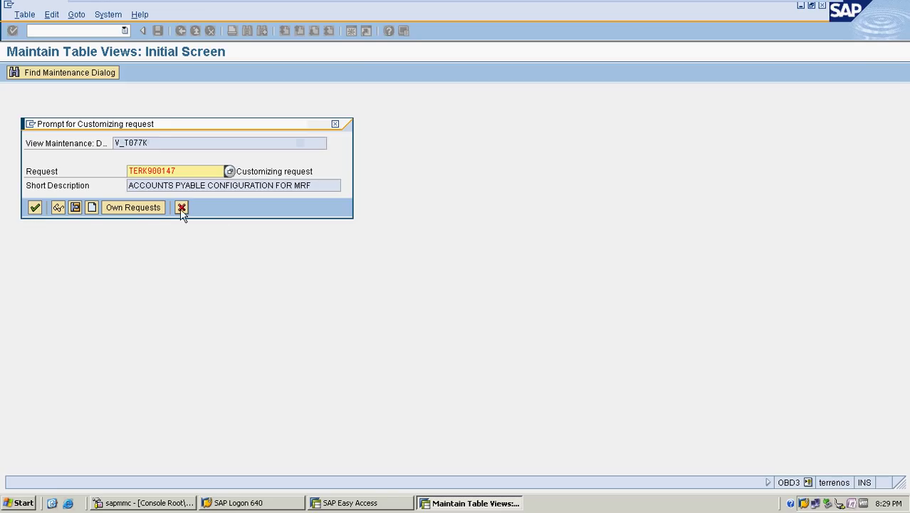
left_click(34, 208)
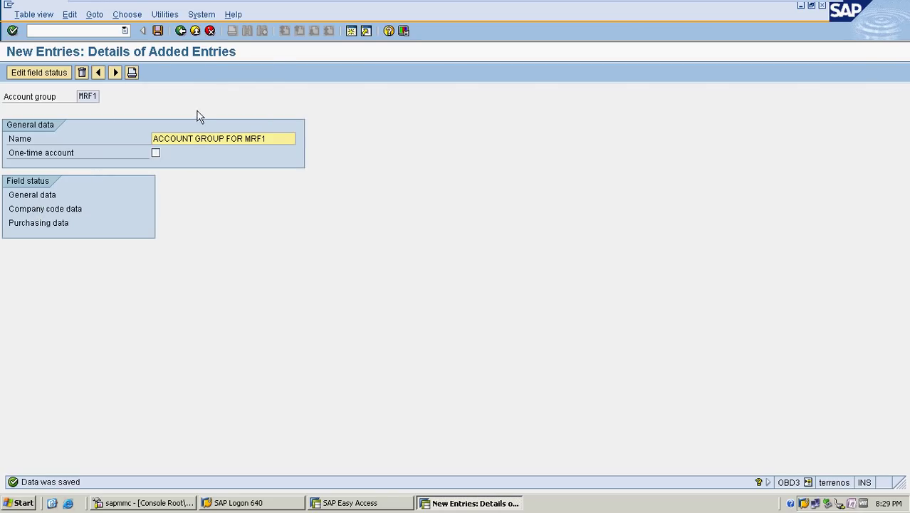
left_click(54, 31)
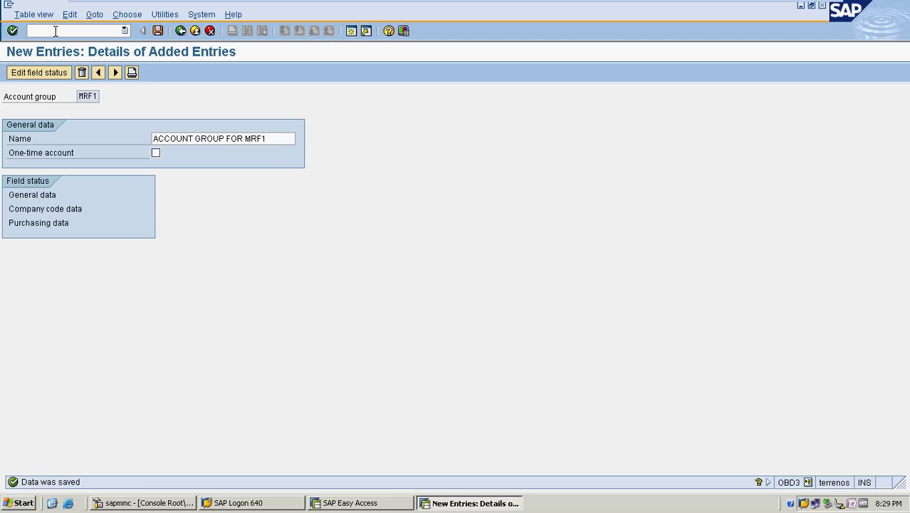
type("/n")
key("Return")
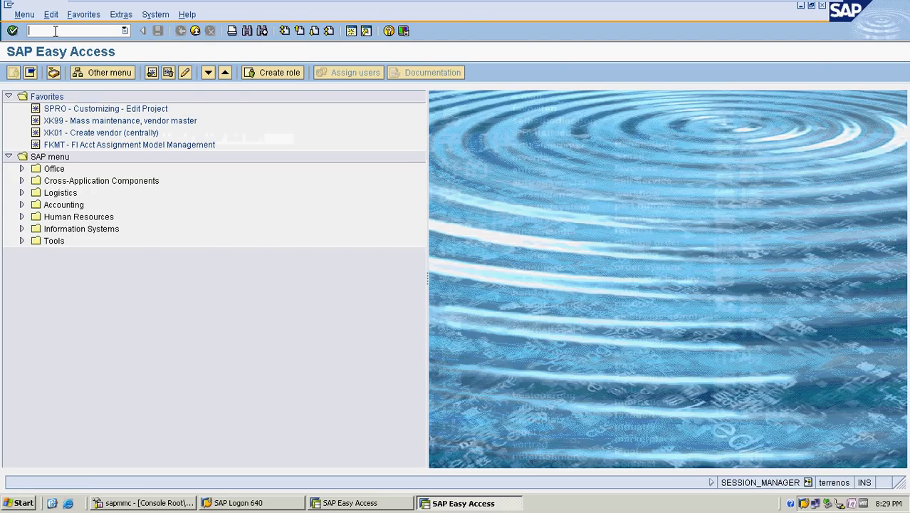
type("XKN1")
key("Return")
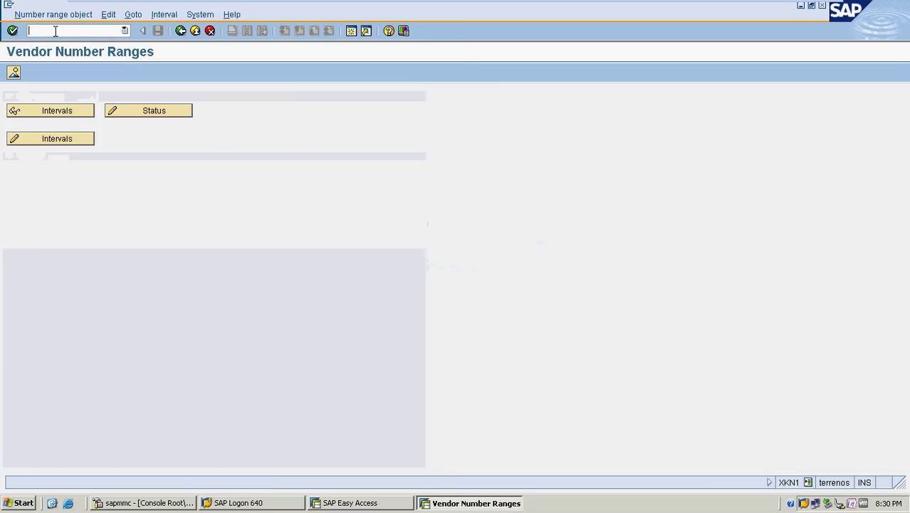
left_click(67, 144)
scroll(284, 208, "down", 4)
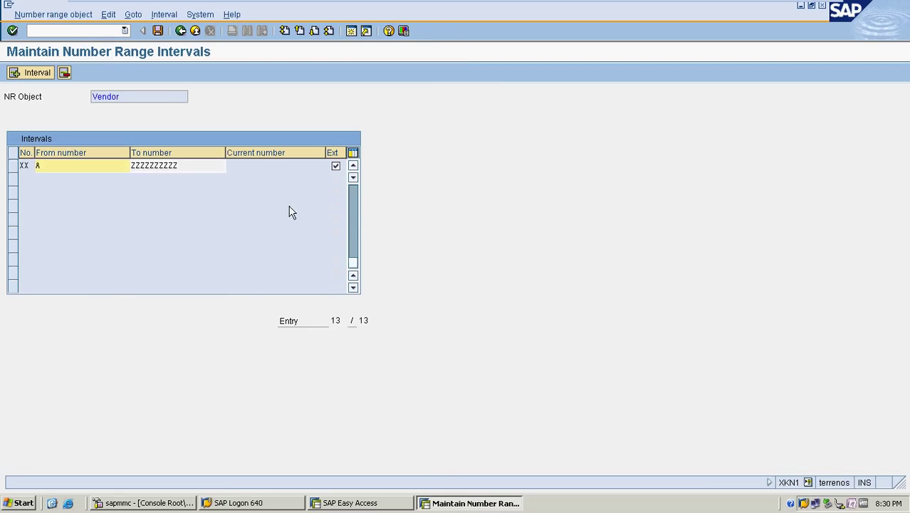
scroll(285, 205, "up", 4)
scroll(288, 205, "down", 2)
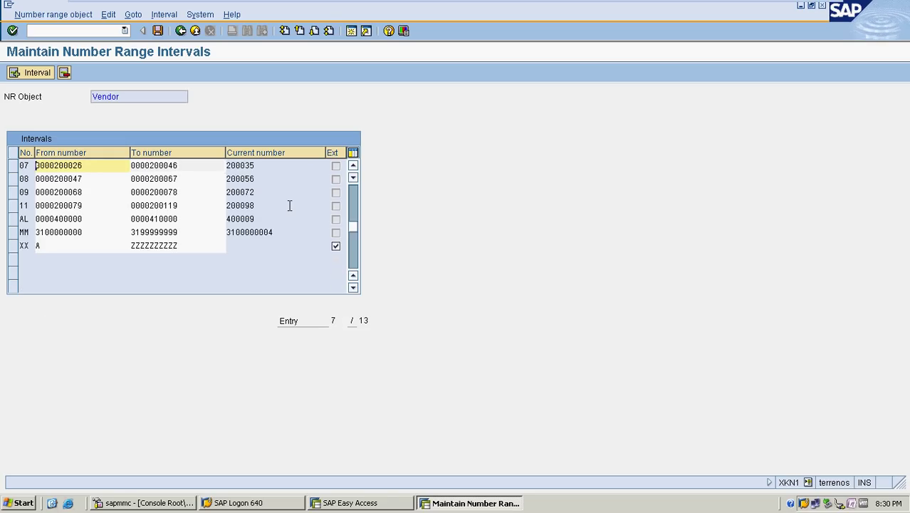
scroll(290, 206, "up", 2)
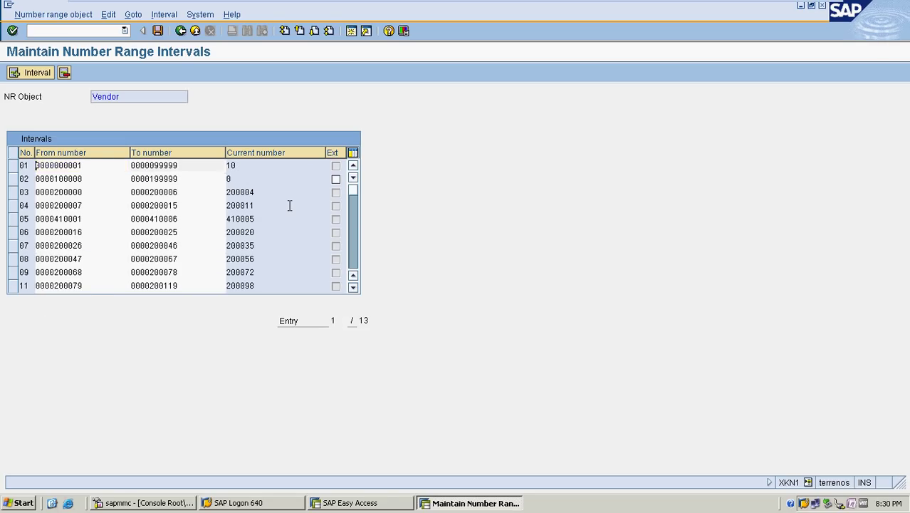
scroll(290, 206, "down", 2)
scroll(290, 206, "up", 2)
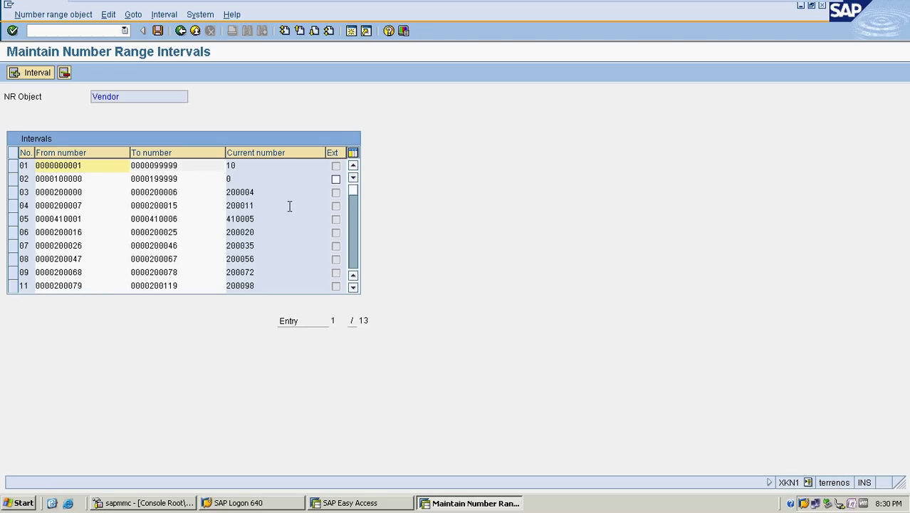
scroll(290, 205, "down", 1)
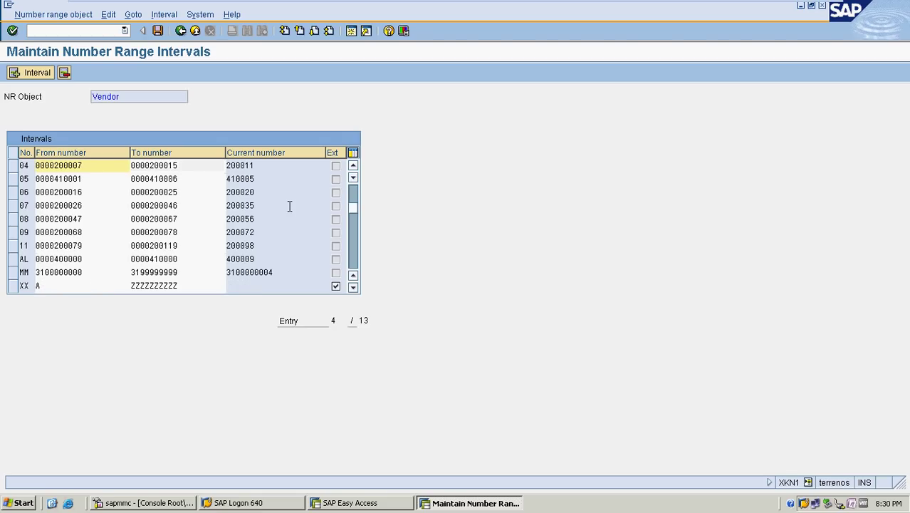
scroll(290, 206, "up", 1)
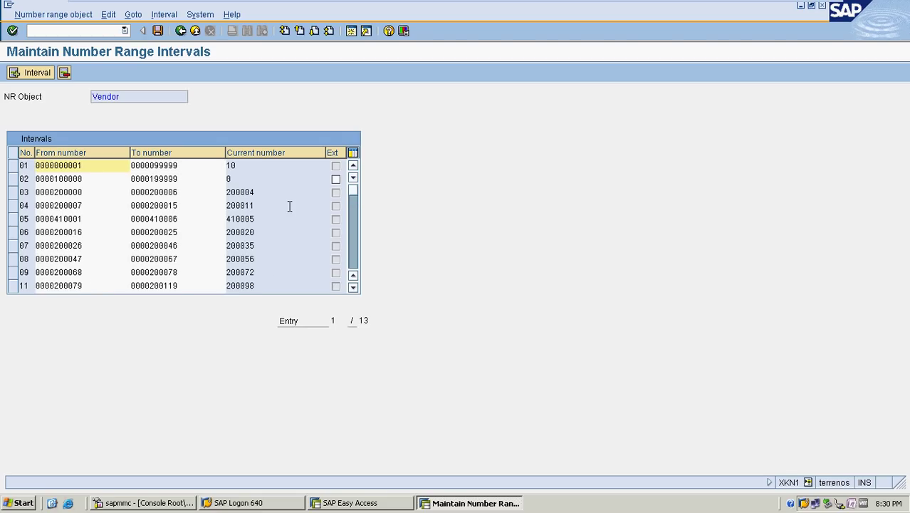
left_click(180, 31)
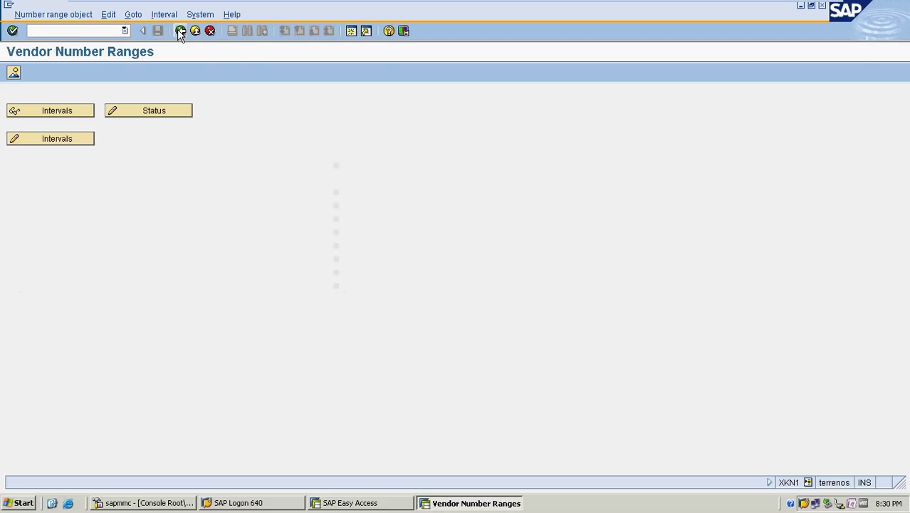
left_click(180, 30)
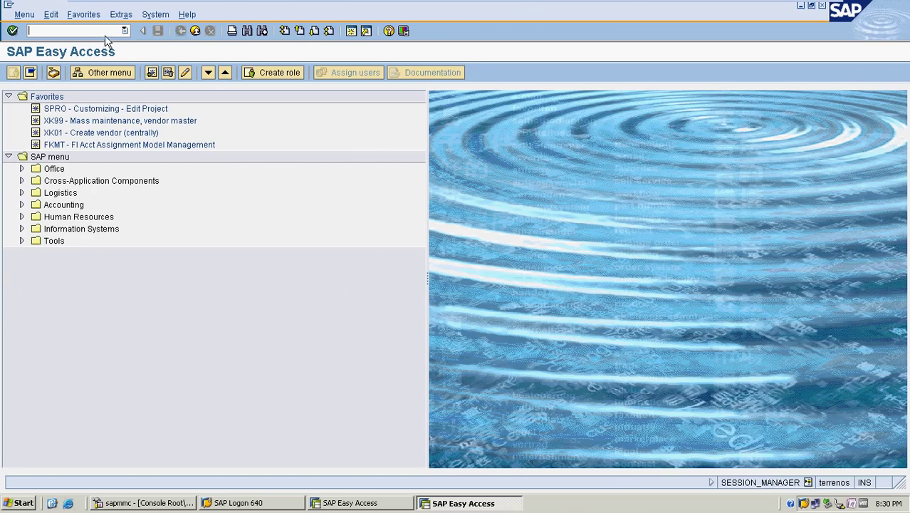
Run OBAS and locate the MRF1 account group row
type("OBAS")
key("Return")
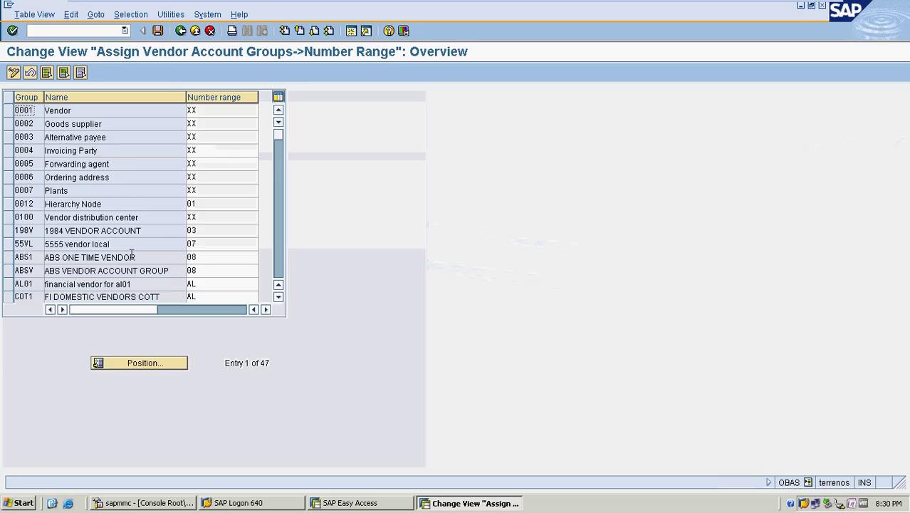
left_click(146, 364)
type("MRF1")
key("Return")
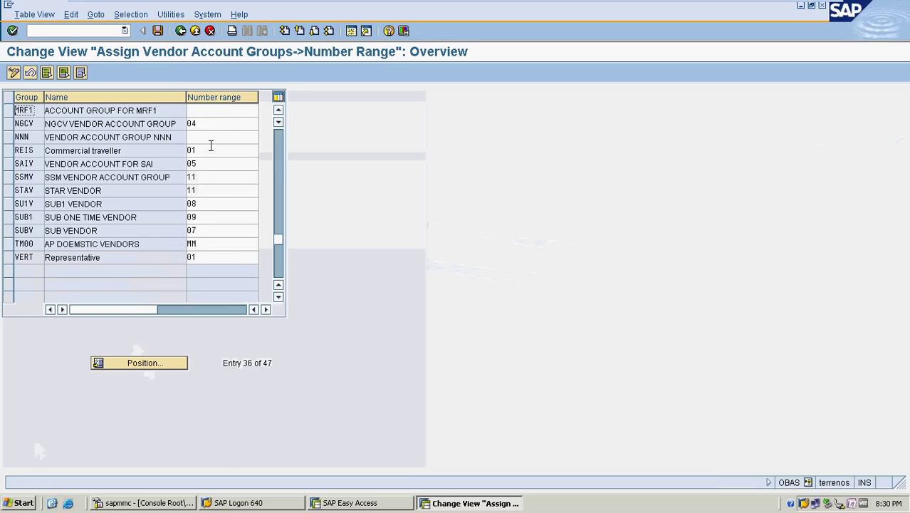
Assign number range 08 to MRF1 and save it to the customizing request
left_click(222, 111)
key("F4")
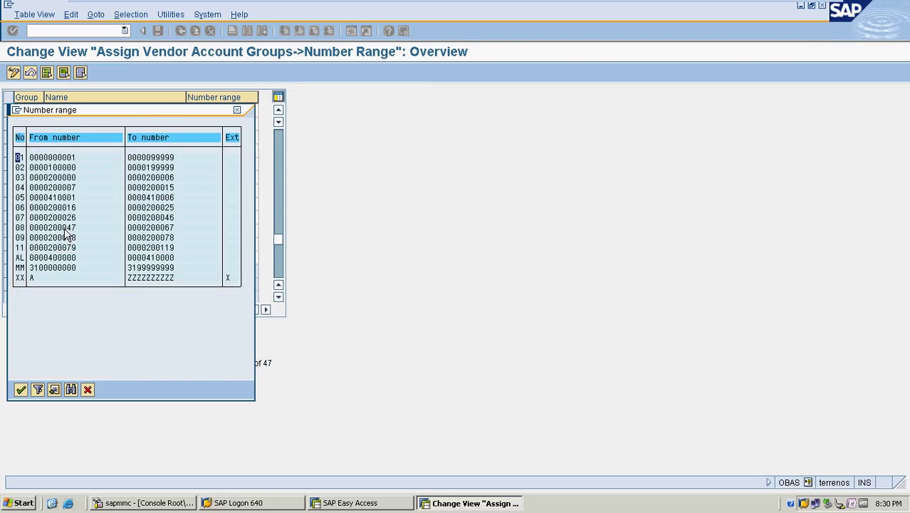
double_click(67, 229)
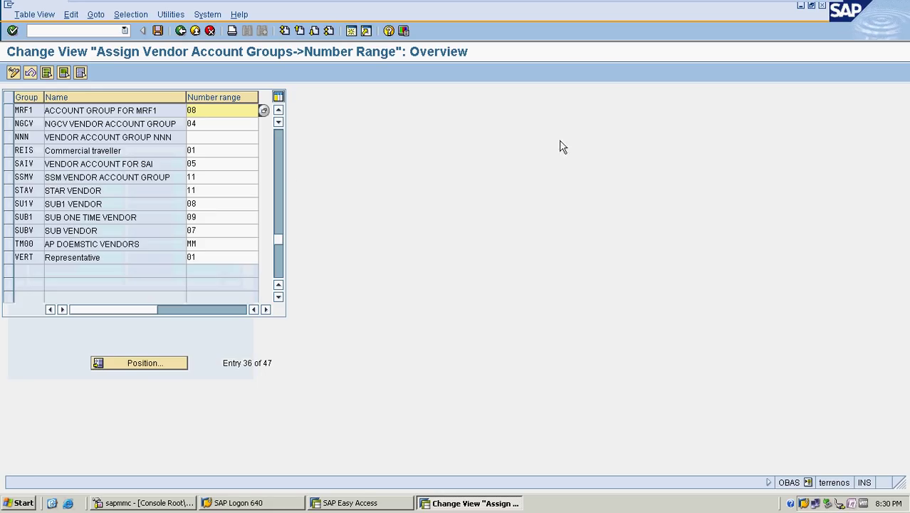
key("ctrl+s")
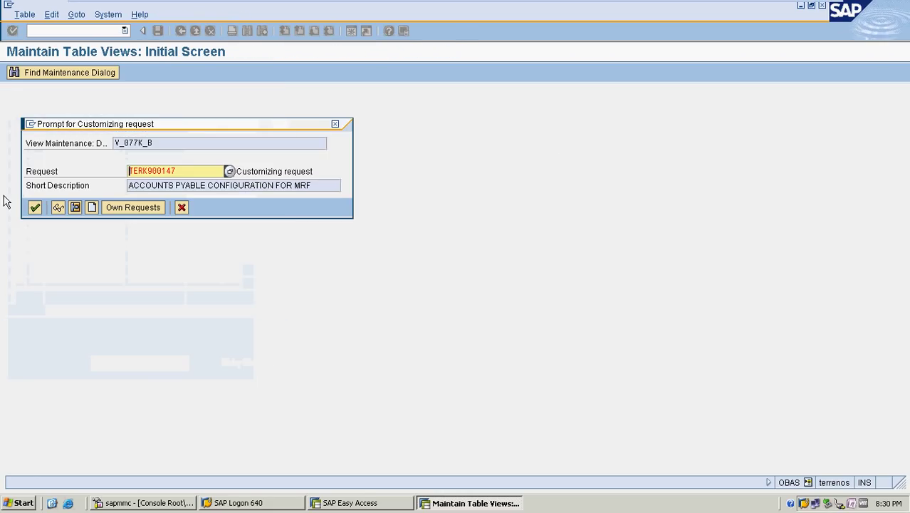
left_click(35, 208)
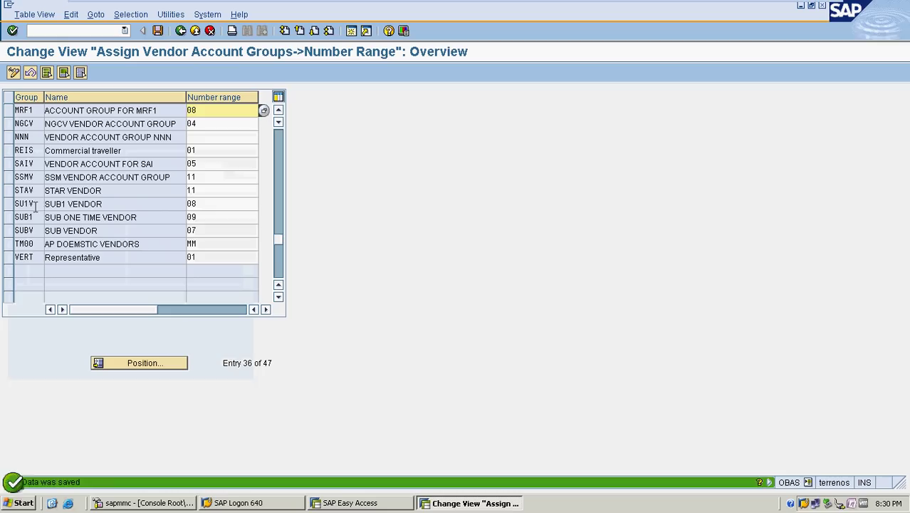
Run OBA3 and enter a new tolerance entry for company code MRF with gain and loss 50
left_click(180, 30)
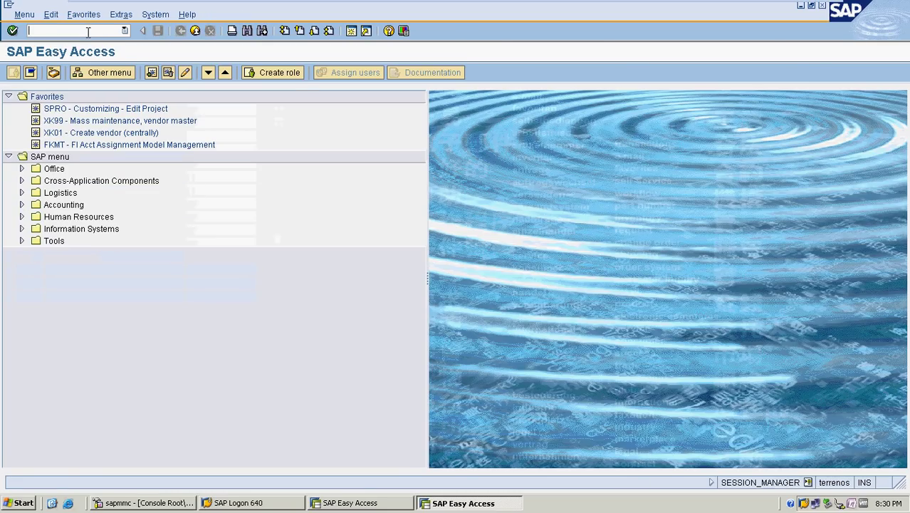
type("OBA3")
key("Return")
left_click(61, 71)
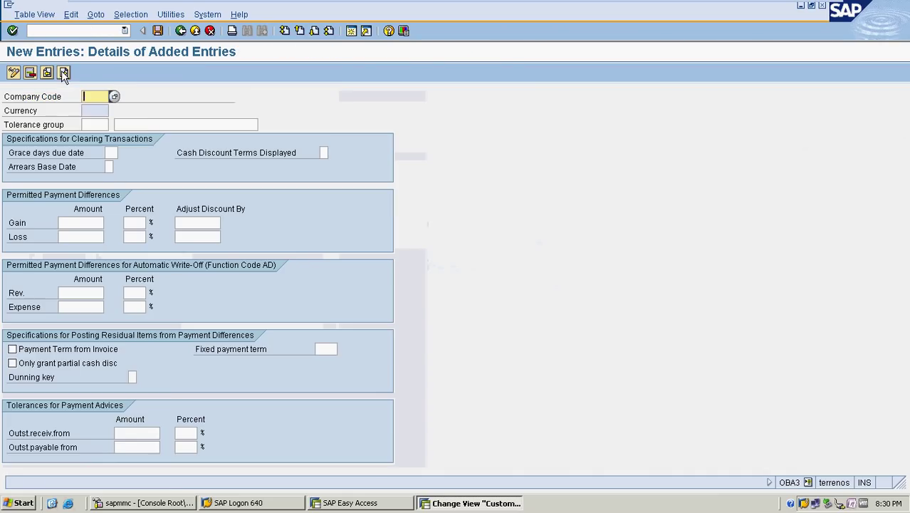
type("MRF")
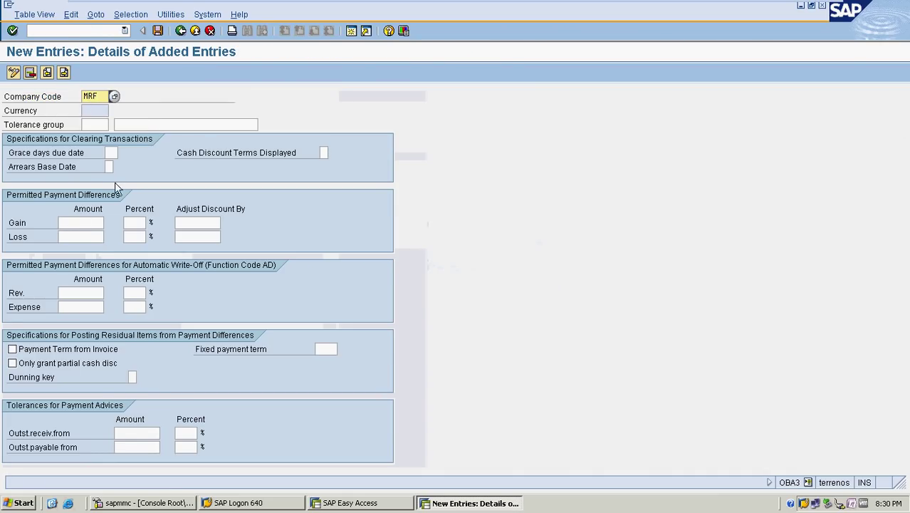
left_click(77, 222)
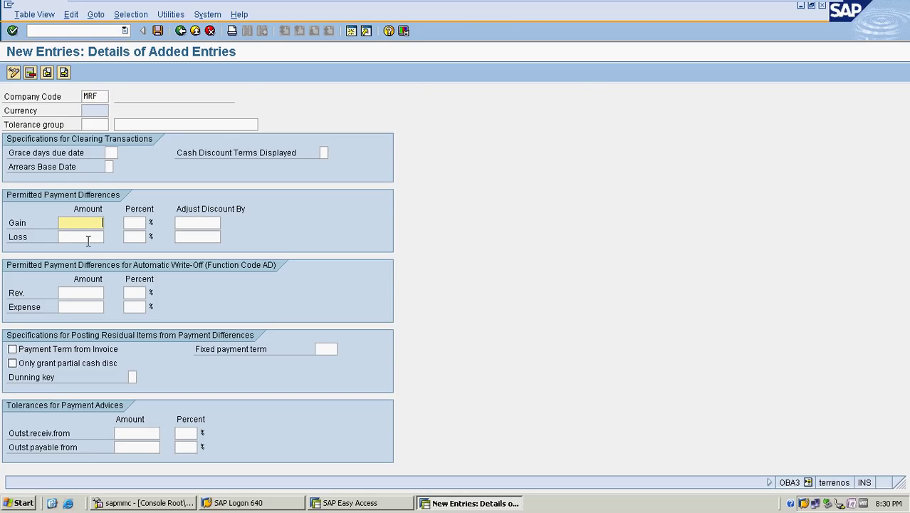
type("50")
left_click(87, 240)
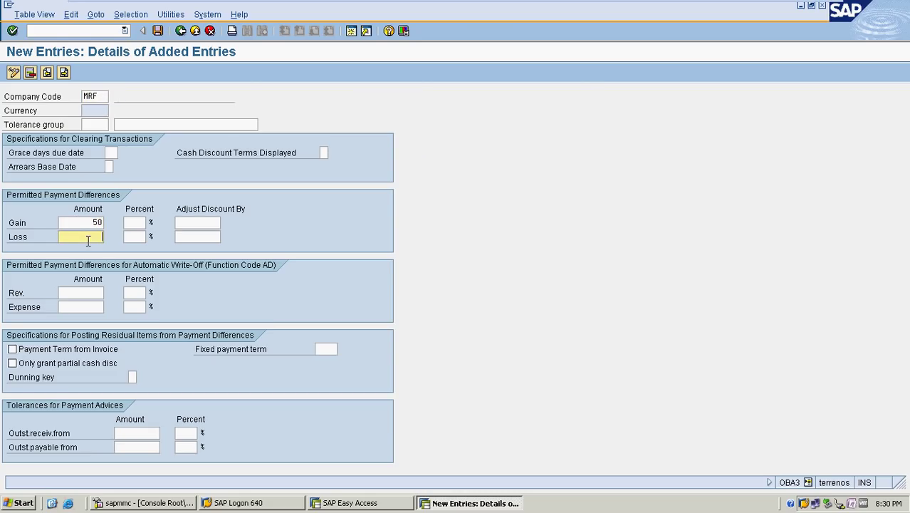
Submit the MRF tolerance entry, then discard it as a duplicate
key("Return")
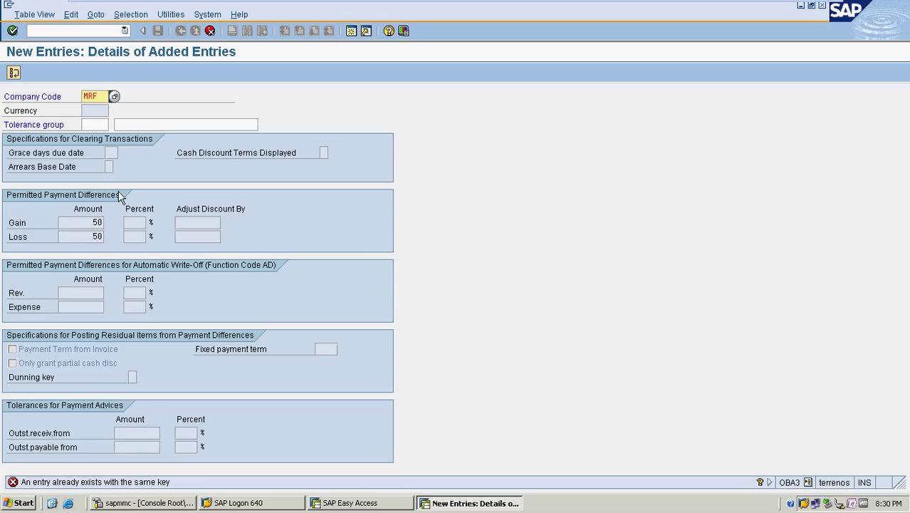
left_click(210, 30)
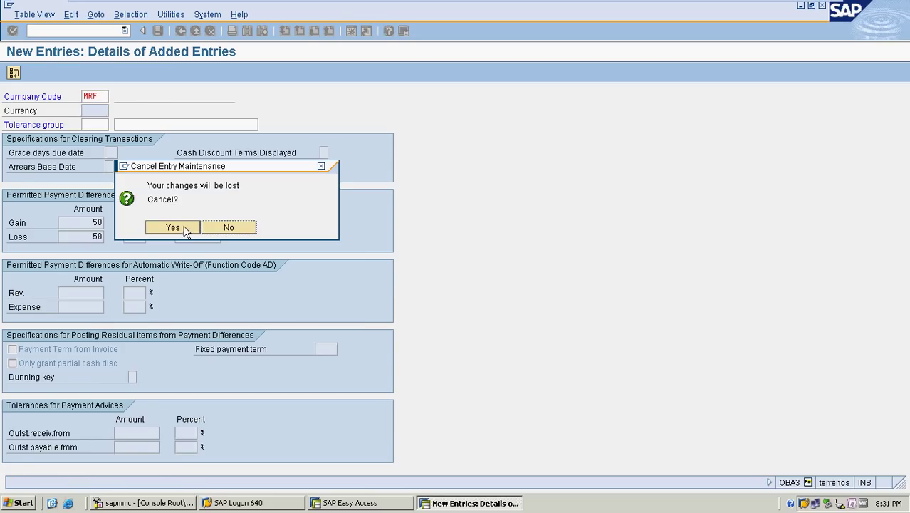
left_click(184, 227)
Try the XK0 transaction, then return to the main menu with /N
left_click(181, 36)
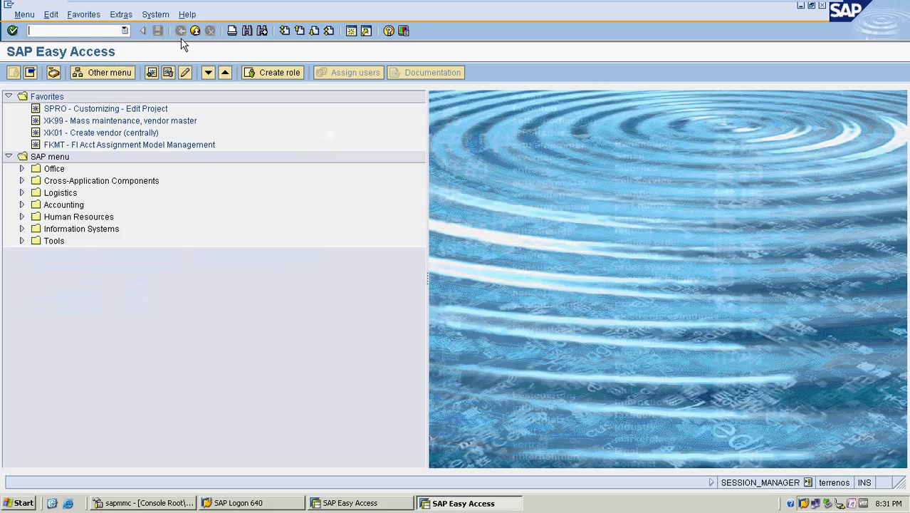
left_click(91, 31)
type("XK01")
key("Return")
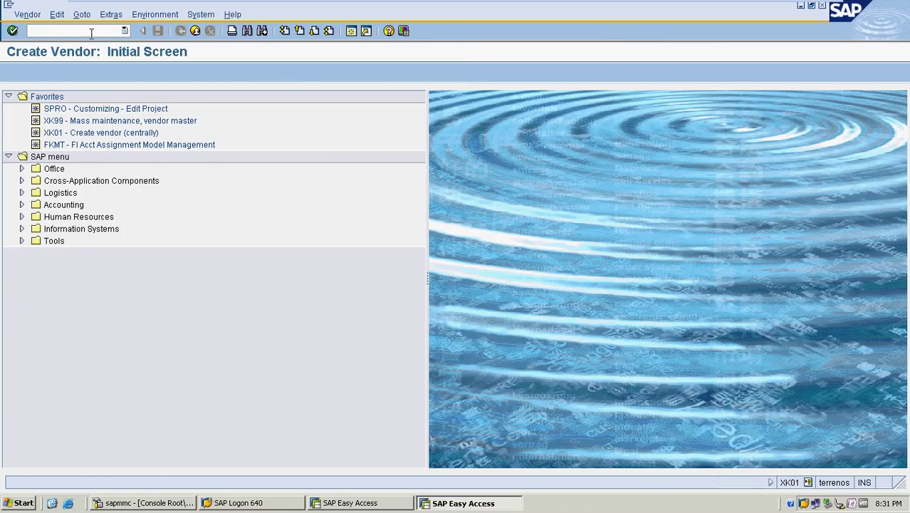
left_click(56, 31)
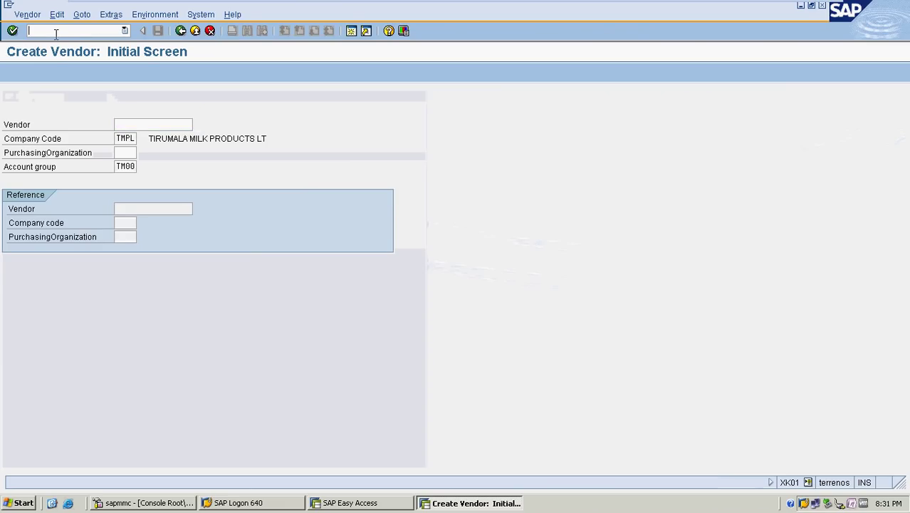
type("/N")
key("Return")
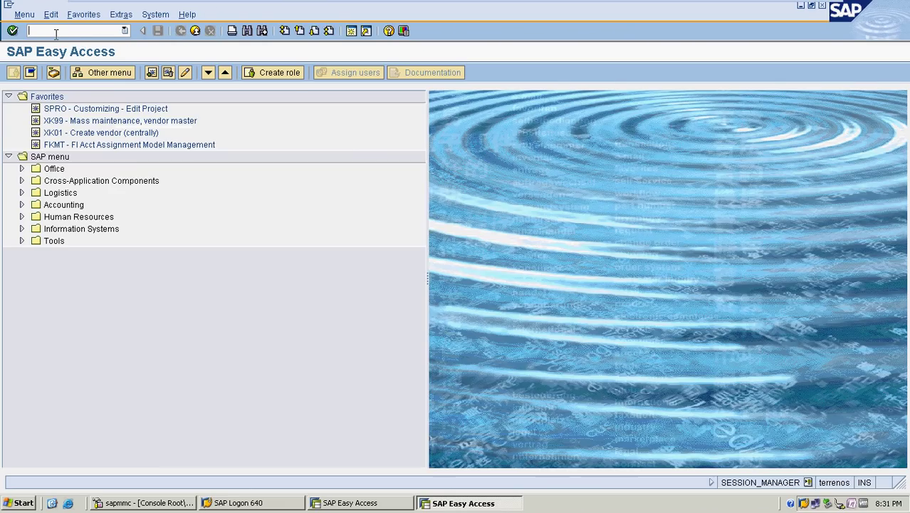
Start FK01 and replace company code TMPL with MRF
type("FK01")
key("Return")
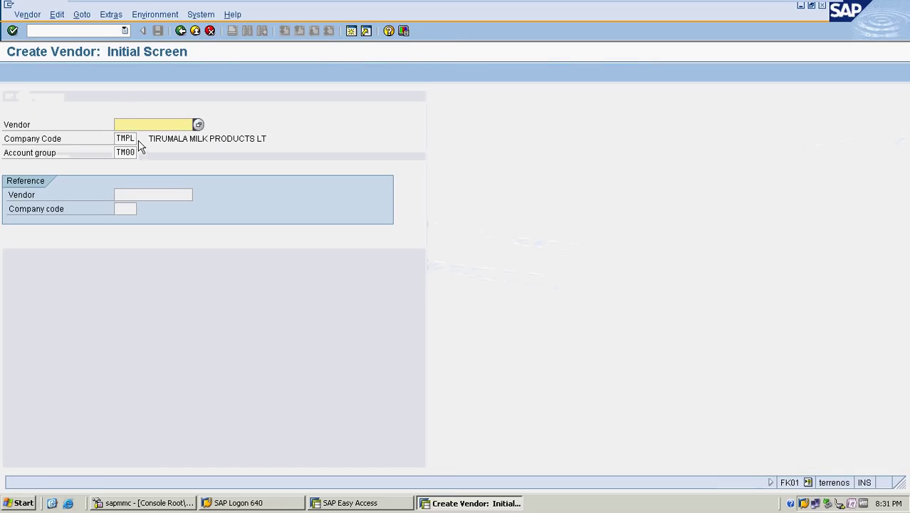
left_click(137, 138)
key("BackSpace")
key("BackSpace")
key("BackSpace")
key("BackSpace")
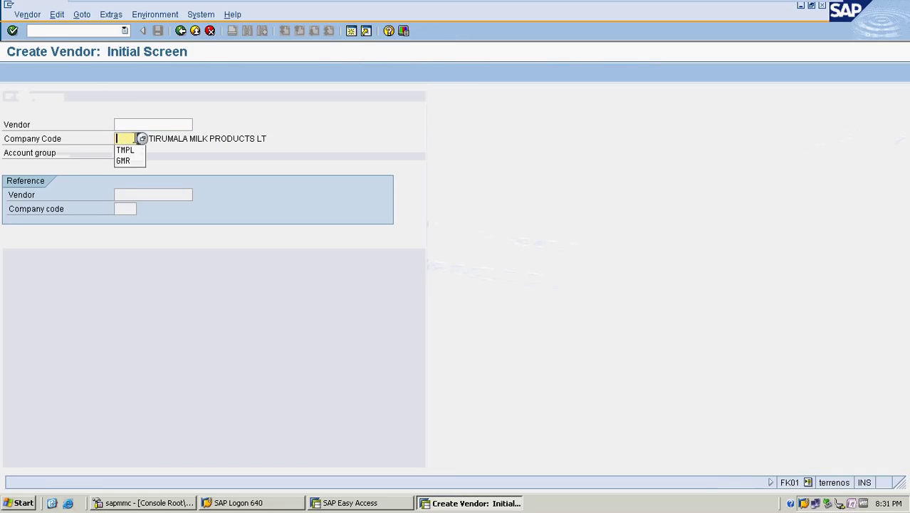
type("MRF")
key("Tab")
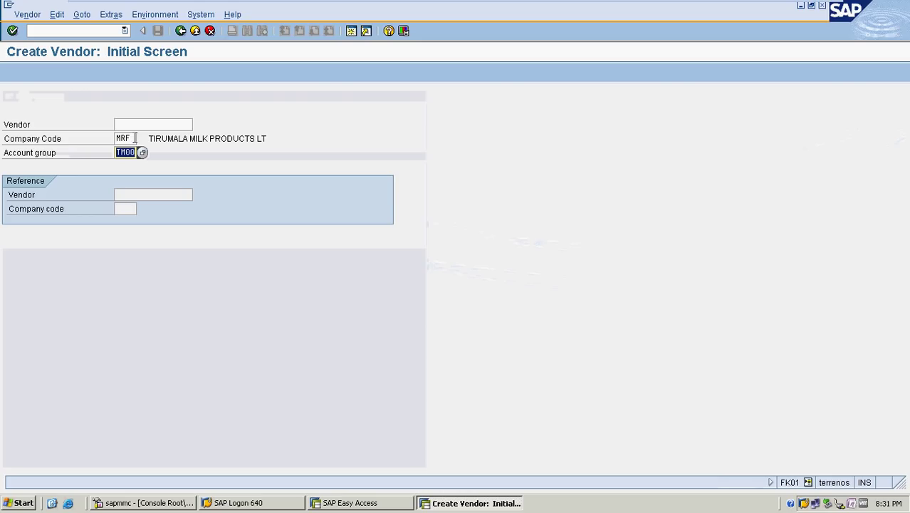
Set account group MRF, then enter title Company and the vendor's company name
type("MRF")
key("Tab")
key("Return")
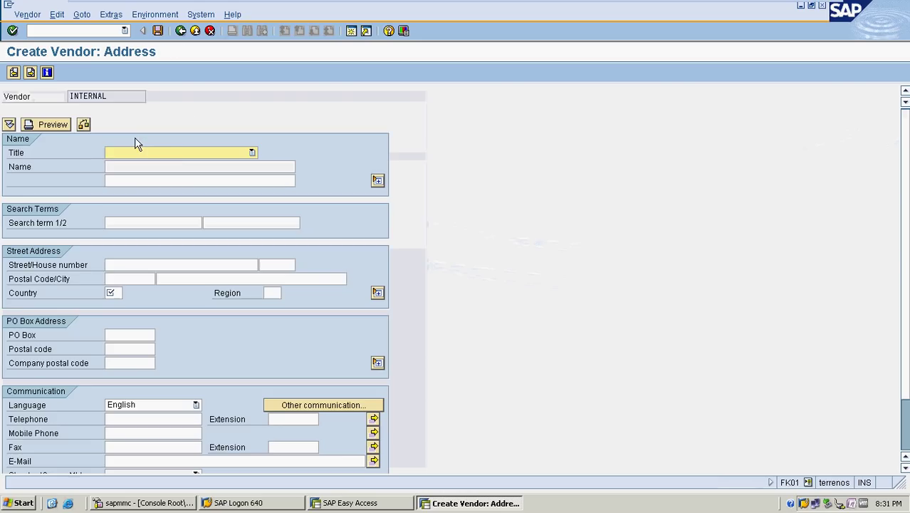
left_click(175, 153)
left_click(168, 166)
left_click(140, 167)
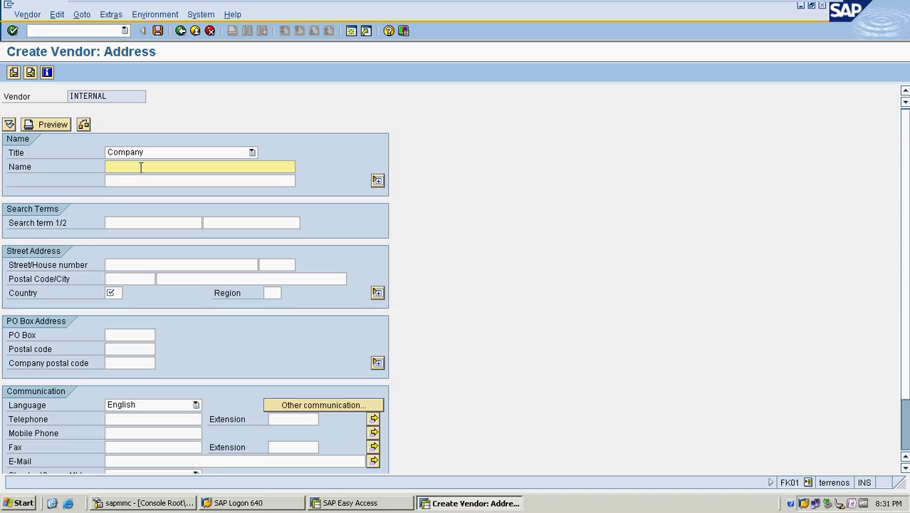
type("ASU")
key("BackSpace")
type("NUSHA AND CO")
Fill in the vendor's street, postal code and city, with country IN and region 10
left_click(139, 262)
type("HOSUR ROAD")
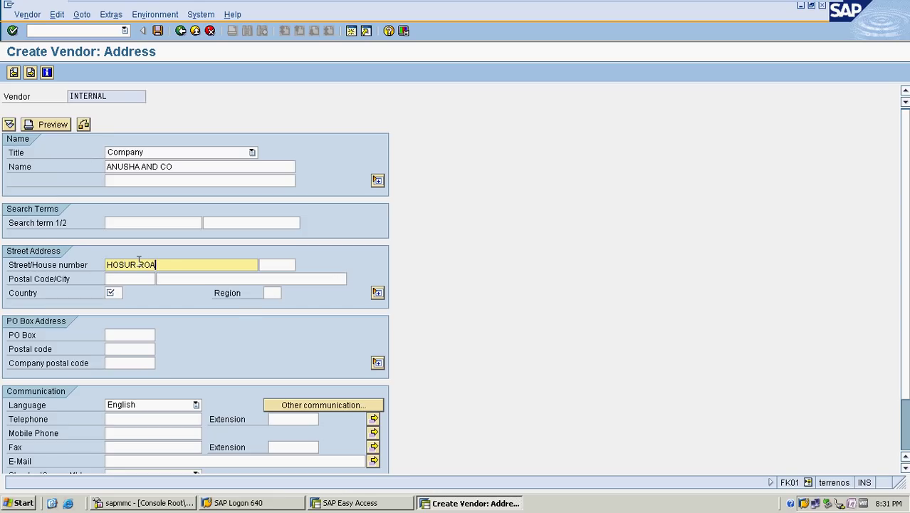
key("Tab")
key("Tab")
type("5")
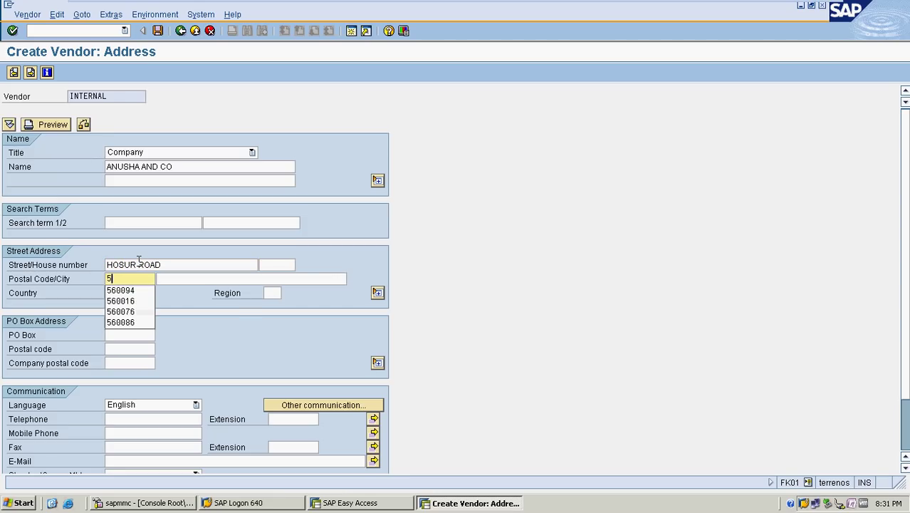
type("60091")
key("Tab")
type("BA")
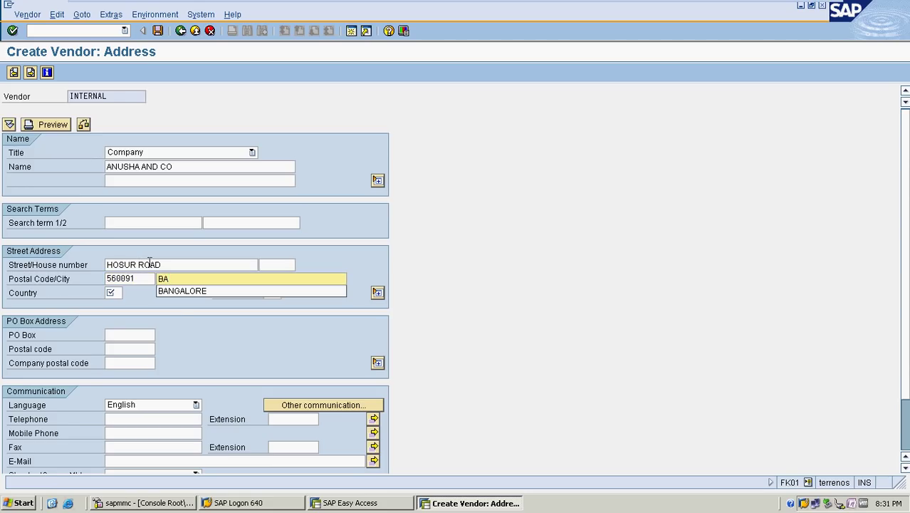
left_click(184, 291)
key("Tab")
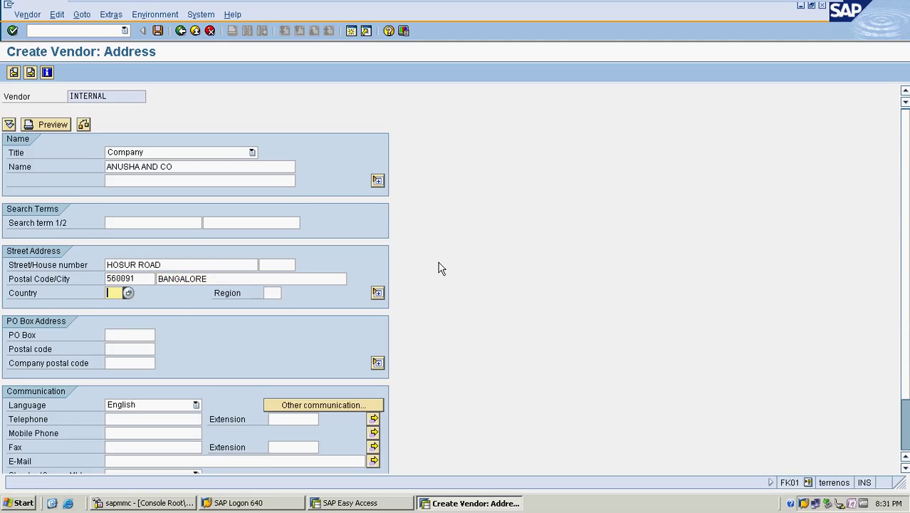
type("IN")
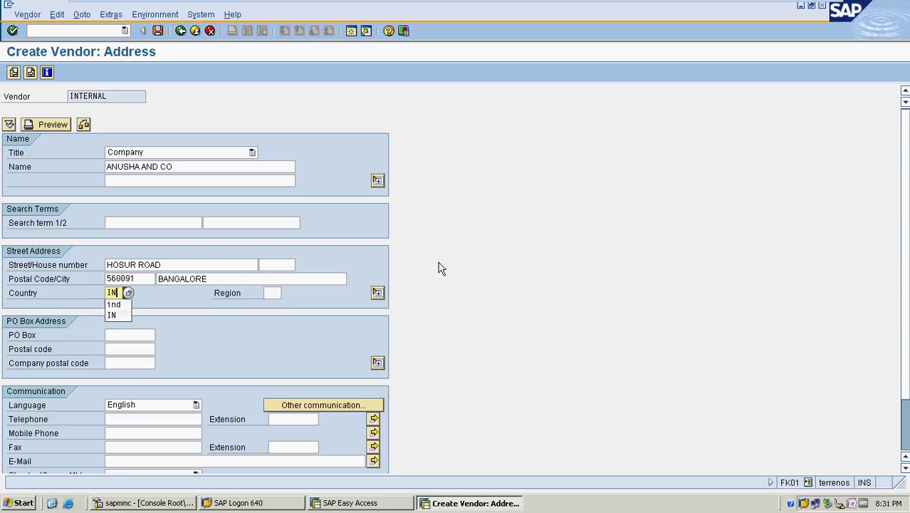
key("Tab")
type("10")
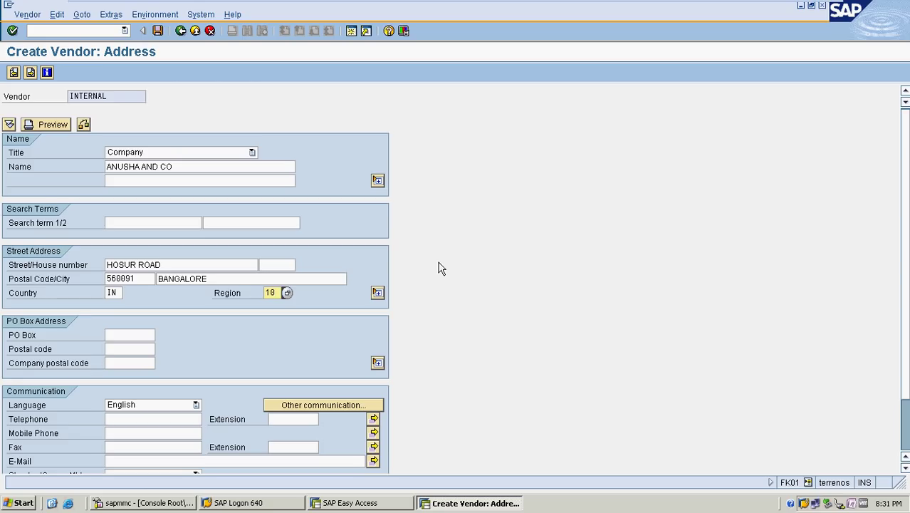
key("Return")
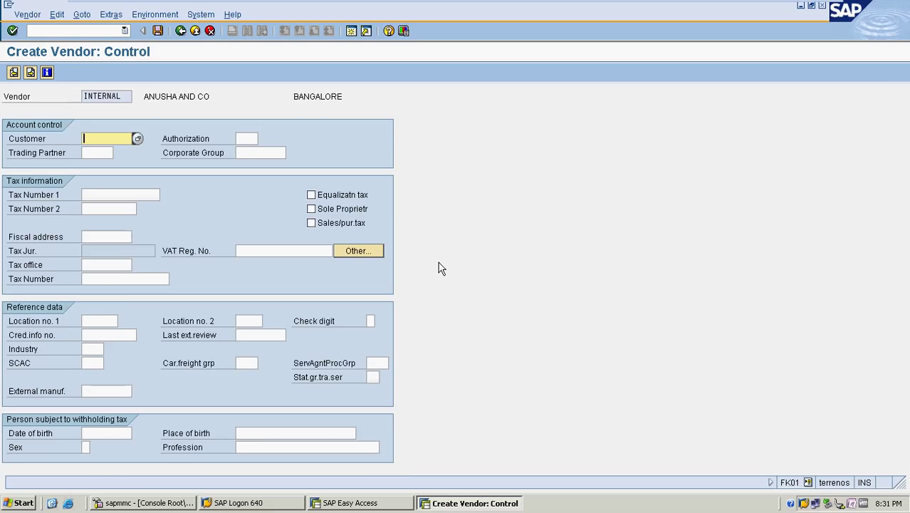
Choose reconciliation account 200002 and sort key 012, then continue to payment transactions
key("Return")
key("Return")
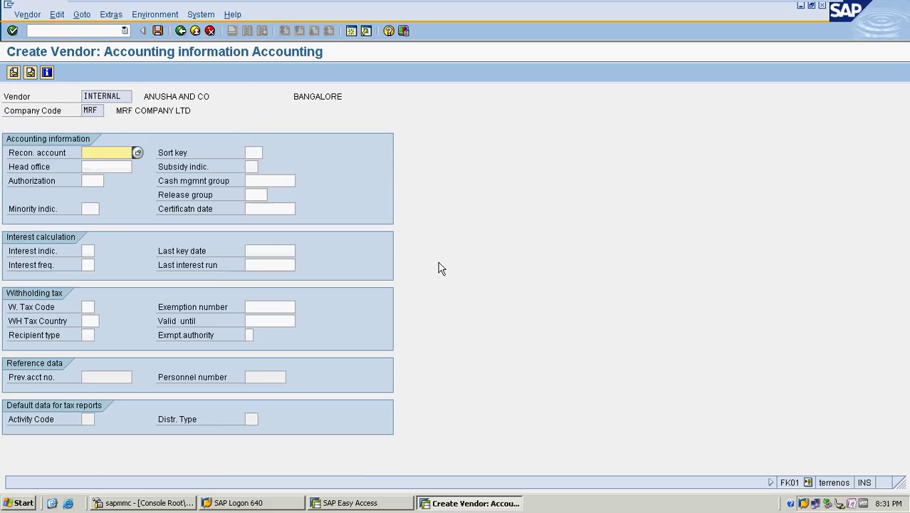
left_click(138, 152)
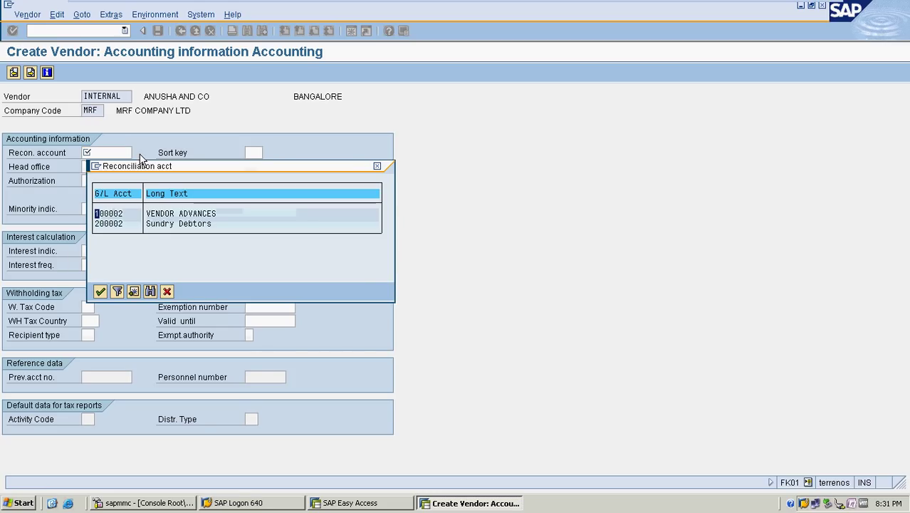
double_click(182, 223)
key("Tab")
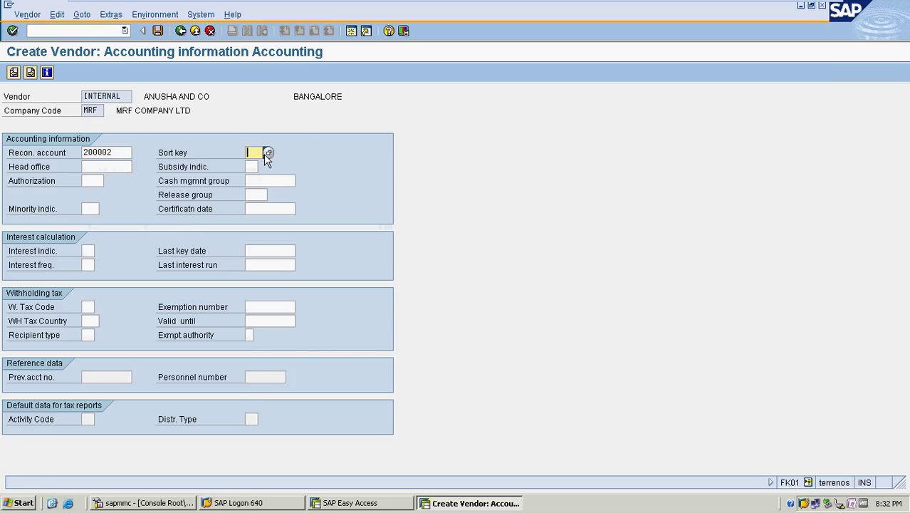
left_click(263, 151)
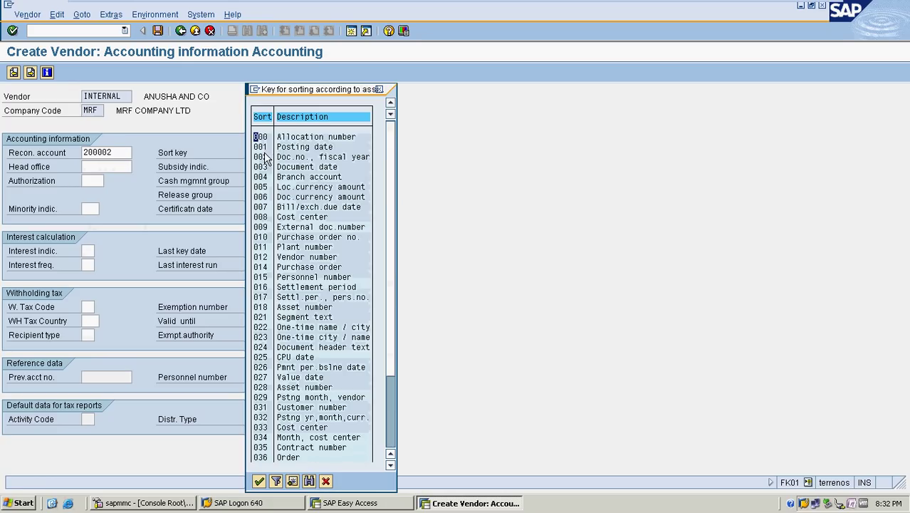
double_click(299, 257)
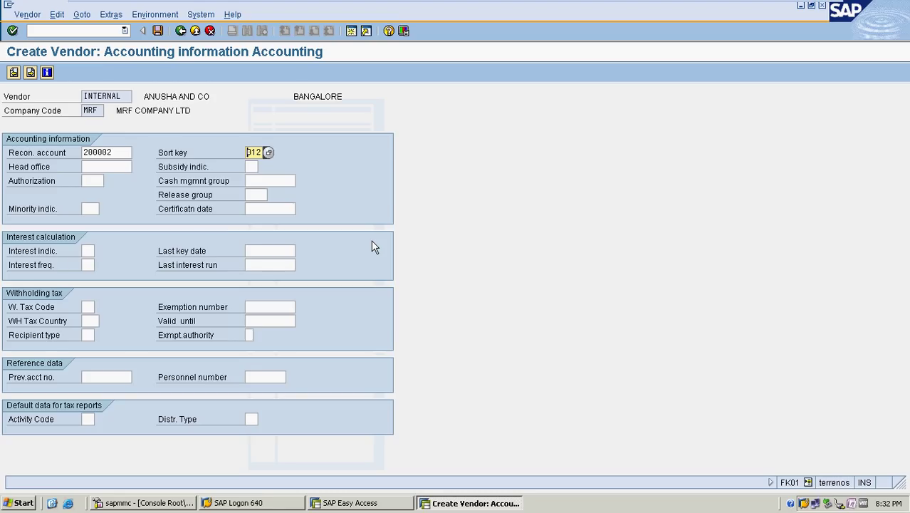
key("Return")
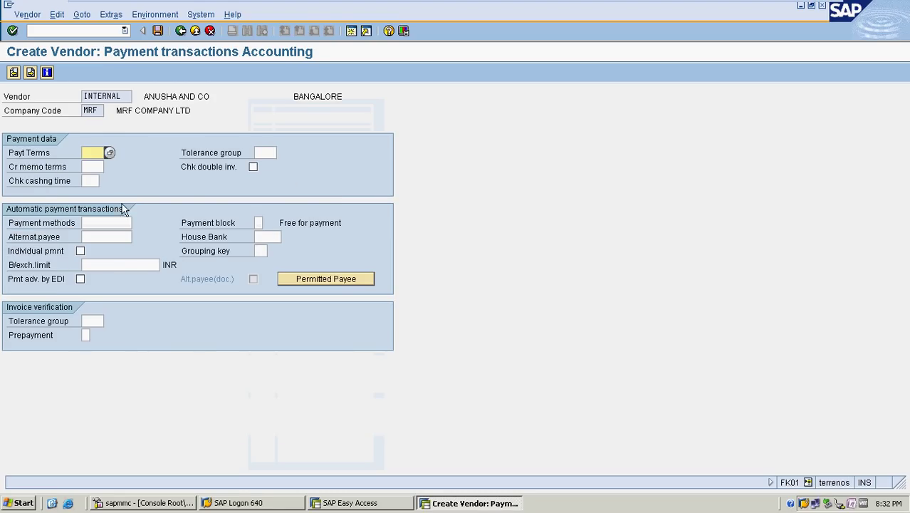
Set payment terms 0001, tick Chk double inv., and open its F1 help
left_click(109, 153)
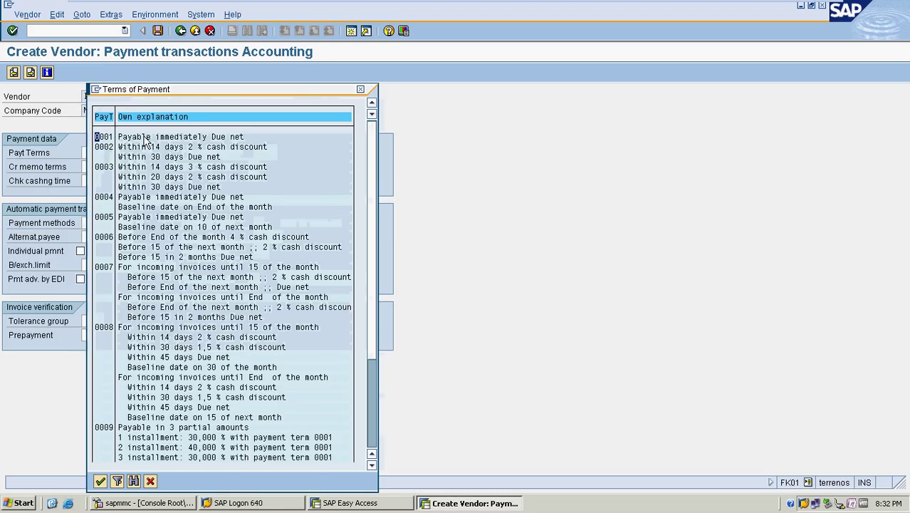
double_click(146, 140)
key("Tab")
key("Tab")
key("Tab")
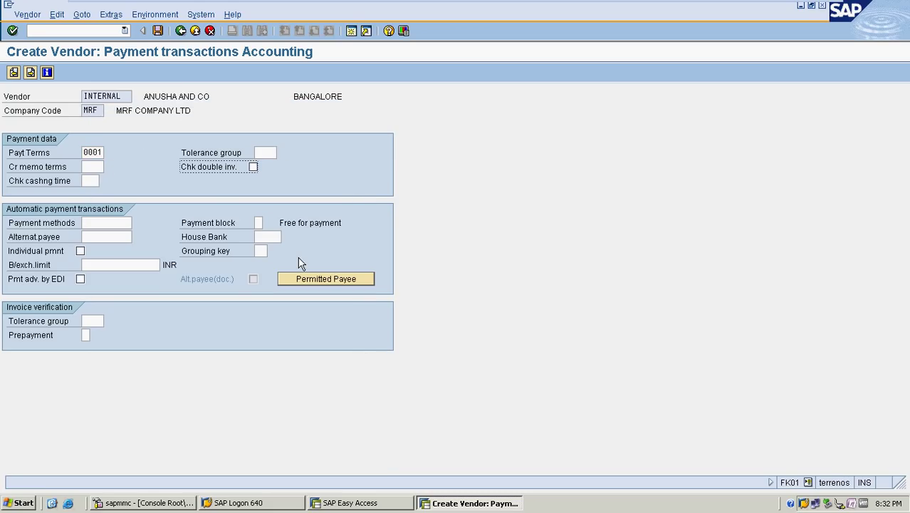
key("space")
key("Tab")
left_click(218, 174)
left_click(227, 173)
key("Return")
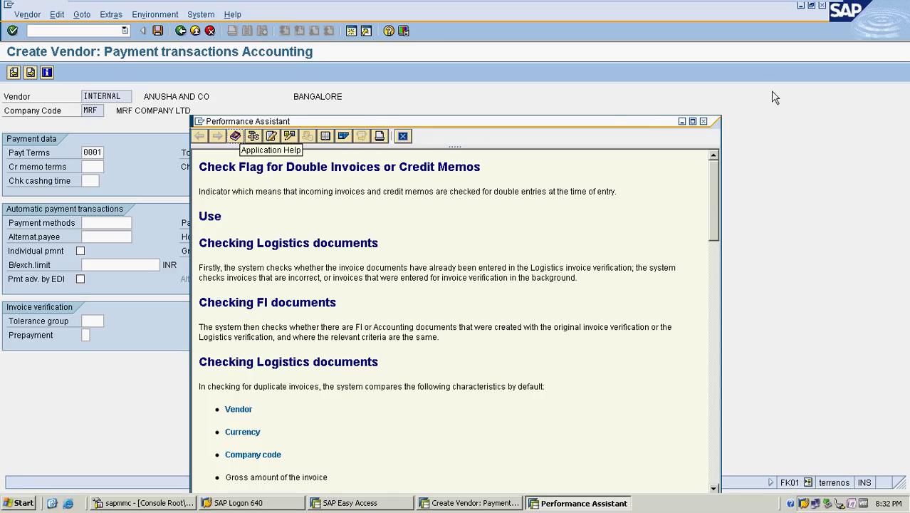
Review the help's gross amount and invoice date criteria, then close the Performance Assistant
left_click_drag(599, 128, 563, 51)
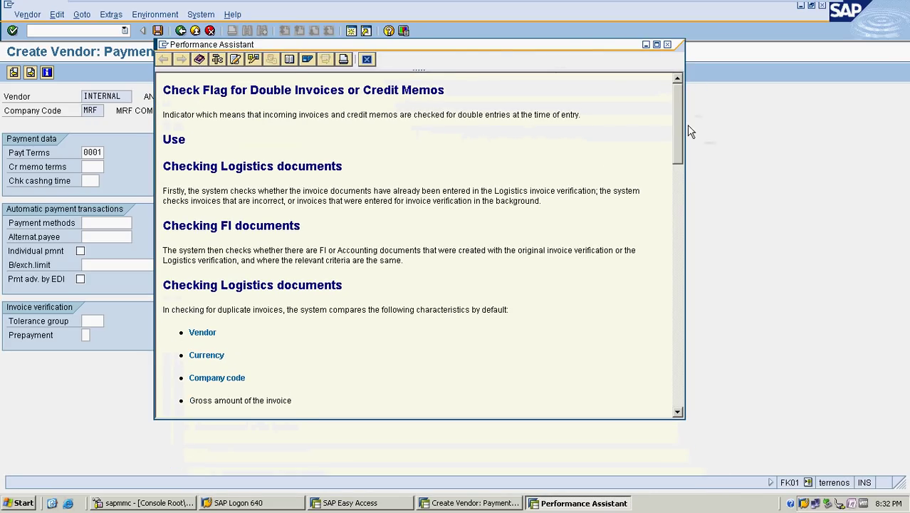
left_click_drag(683, 128, 680, 181)
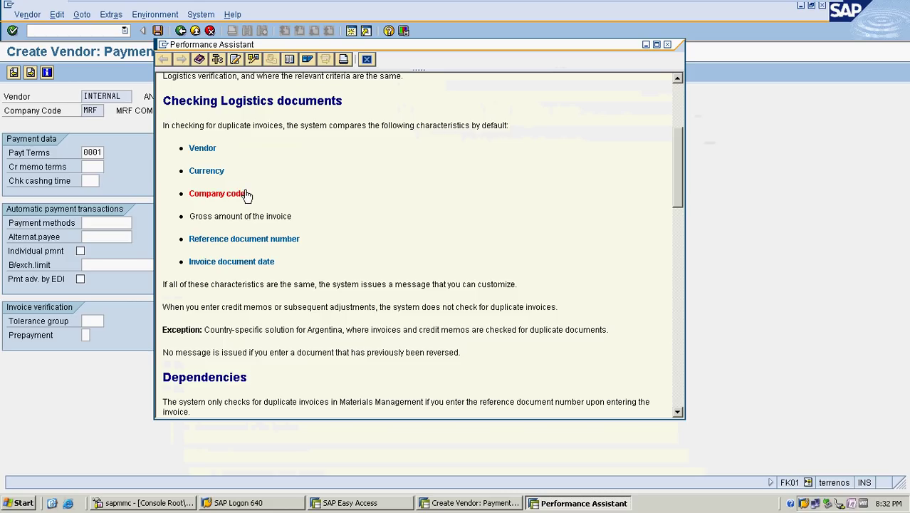
left_click_drag(191, 216, 212, 242)
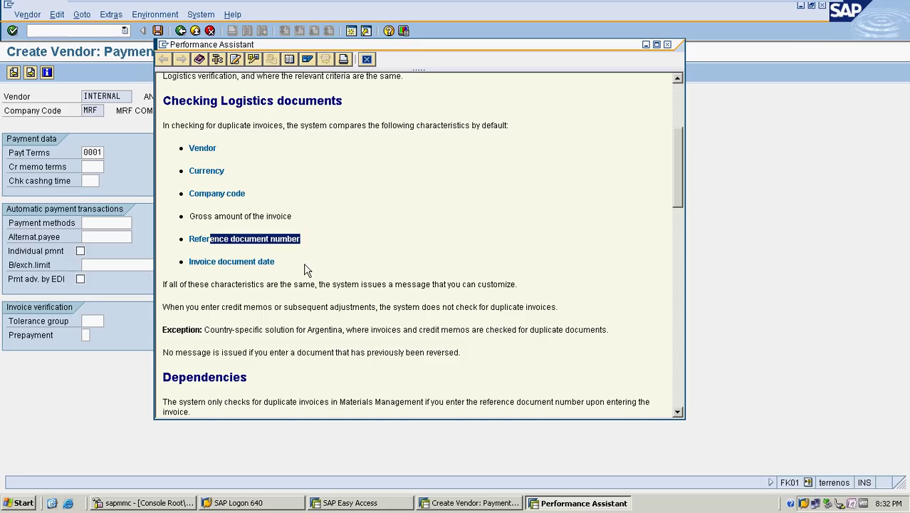
left_click_drag(277, 262, 187, 263)
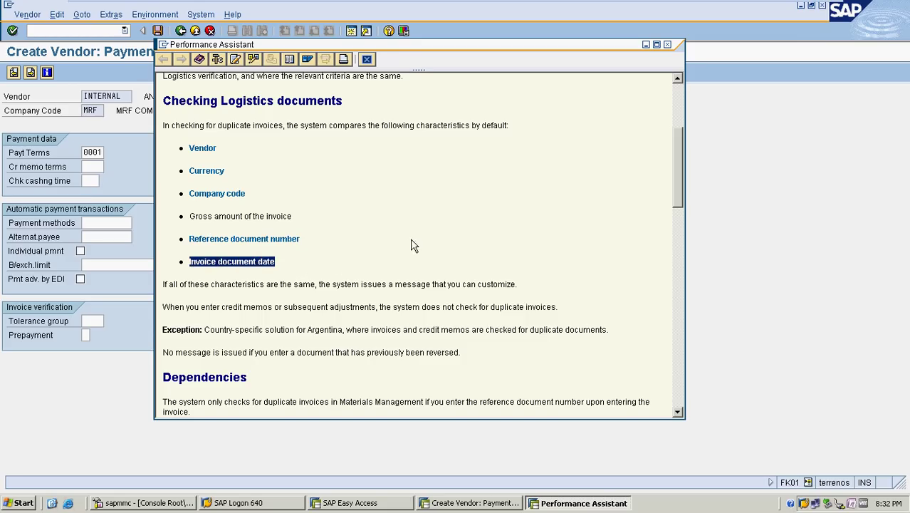
left_click(446, 228)
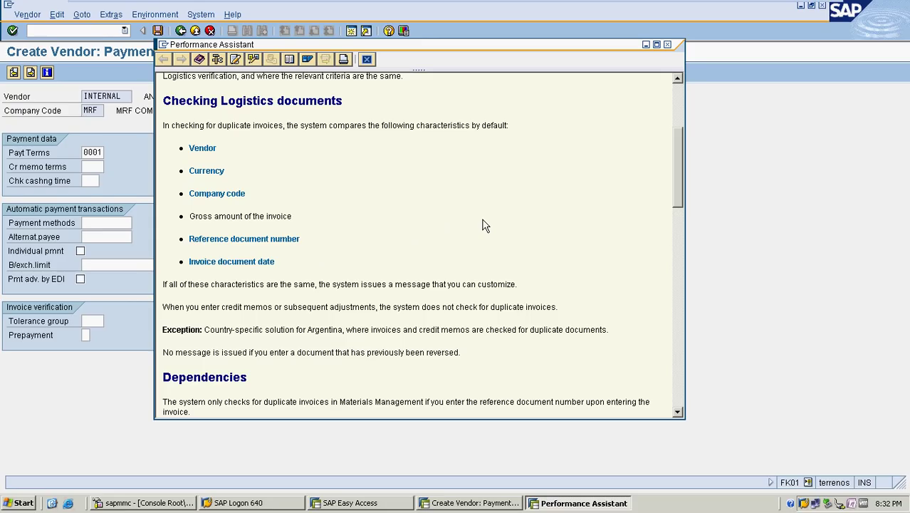
left_click(367, 60)
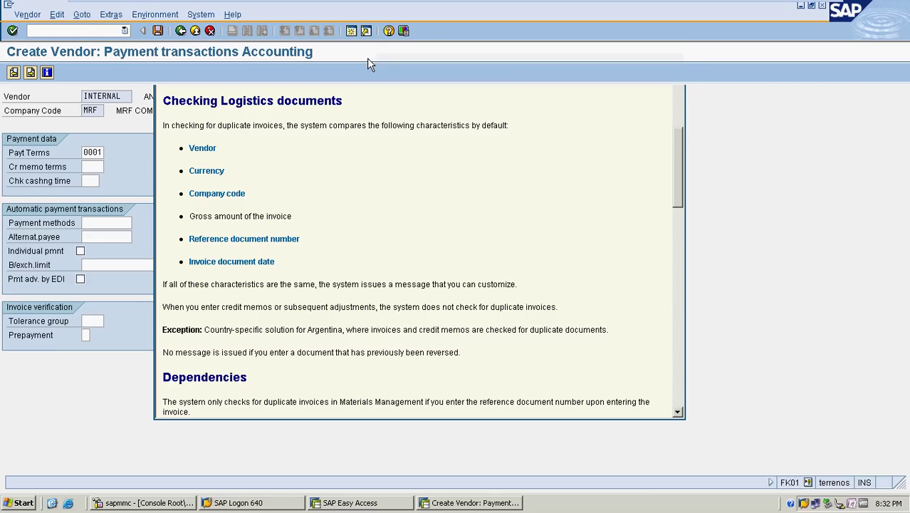
Enter payment method C, pass through Correspondence, and confirm saving the vendor for MRF
left_click(110, 224)
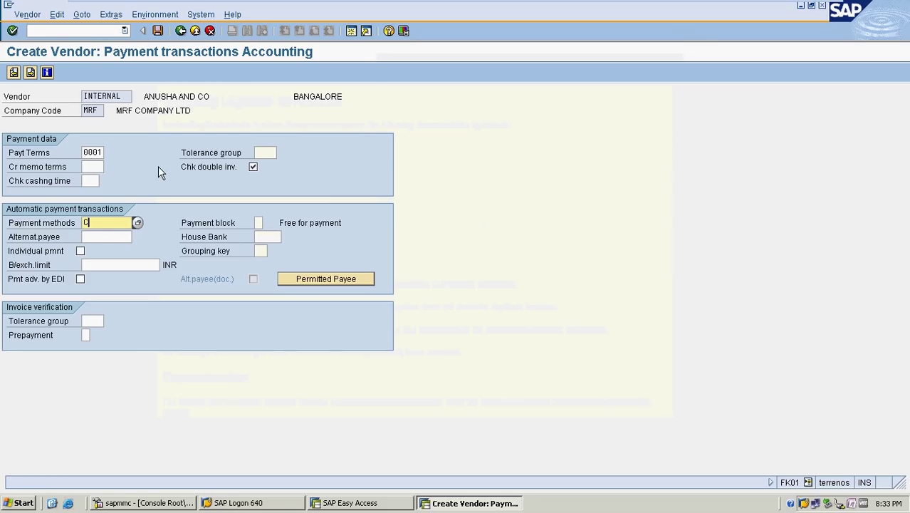
key("Return")
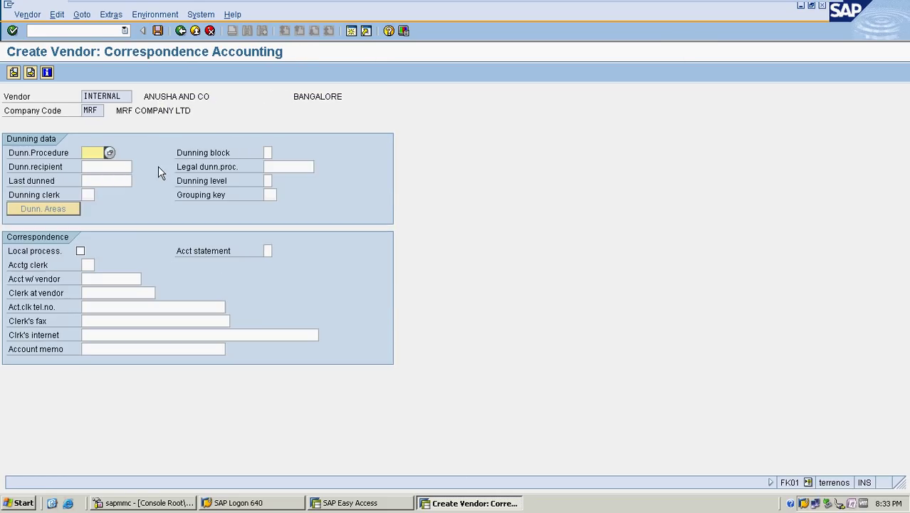
key("Return")
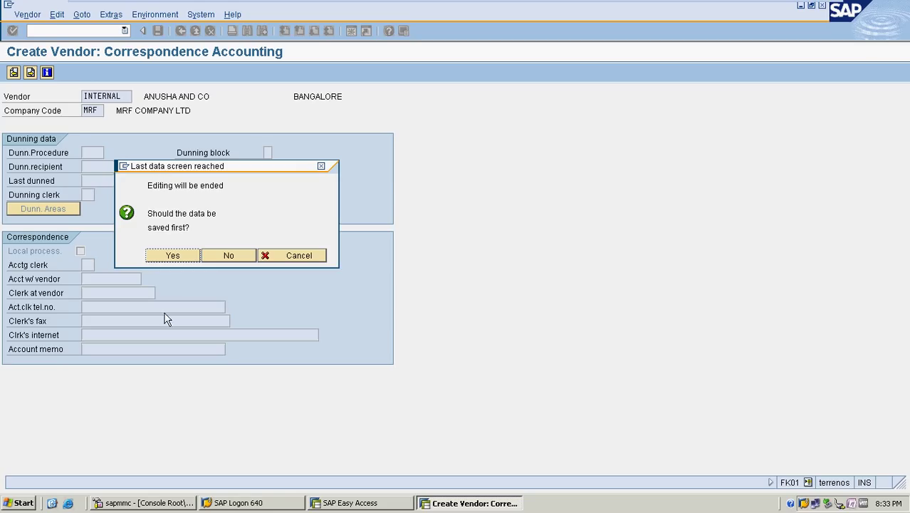
left_click(175, 257)
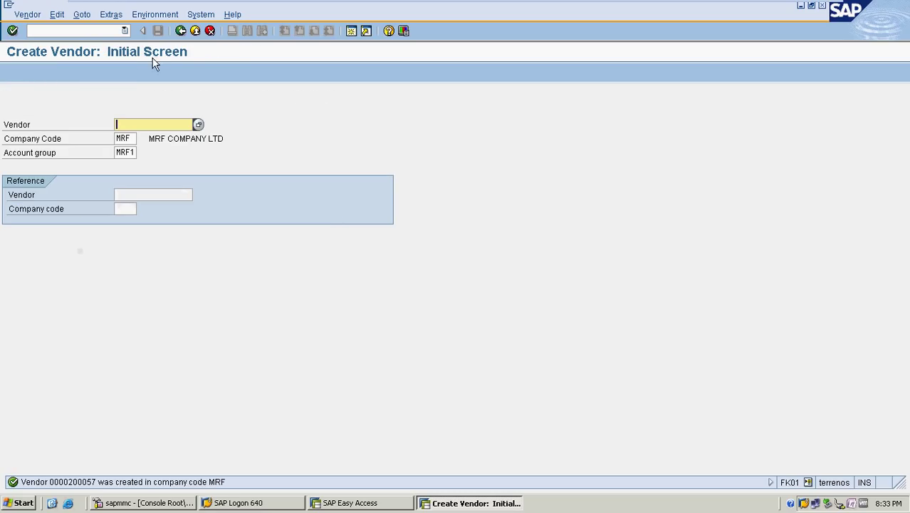
Switch to transaction FI12 and confirm MRF as the company code work area
left_click(92, 30)
type("/n")
key("Return")
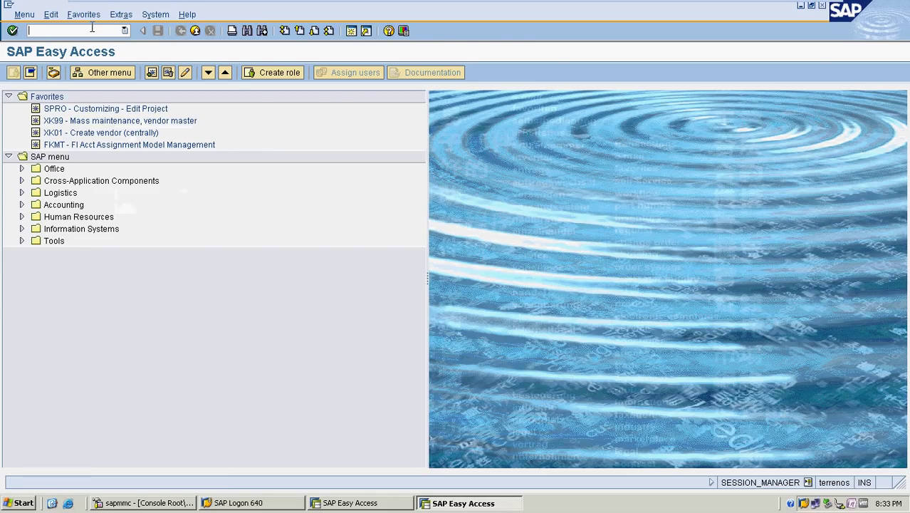
type("FI12")
key("Return")
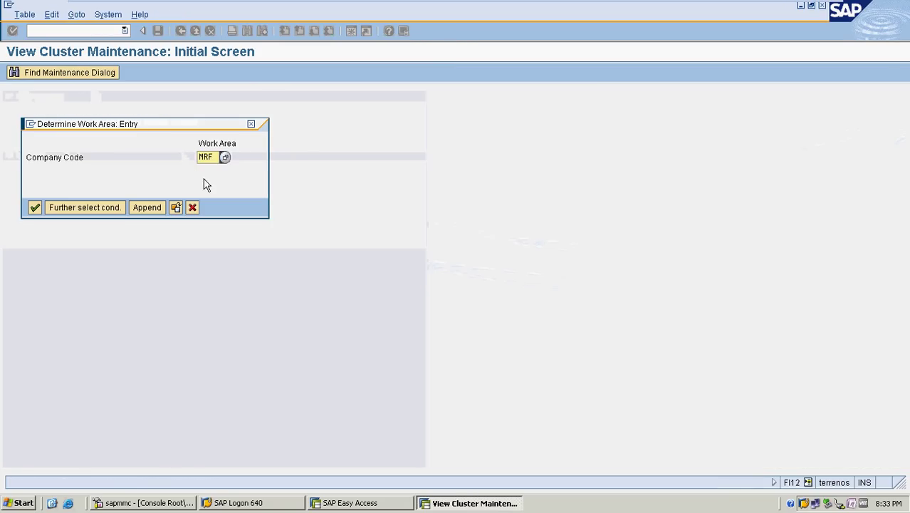
left_click(35, 208)
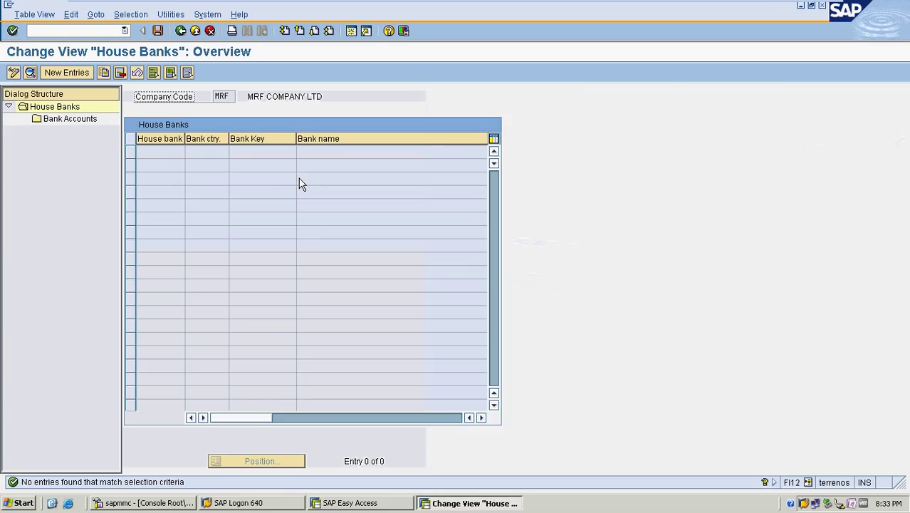
Add new house bank ICICI with bank country IN and bank key INMRFICICI01
left_click(68, 73)
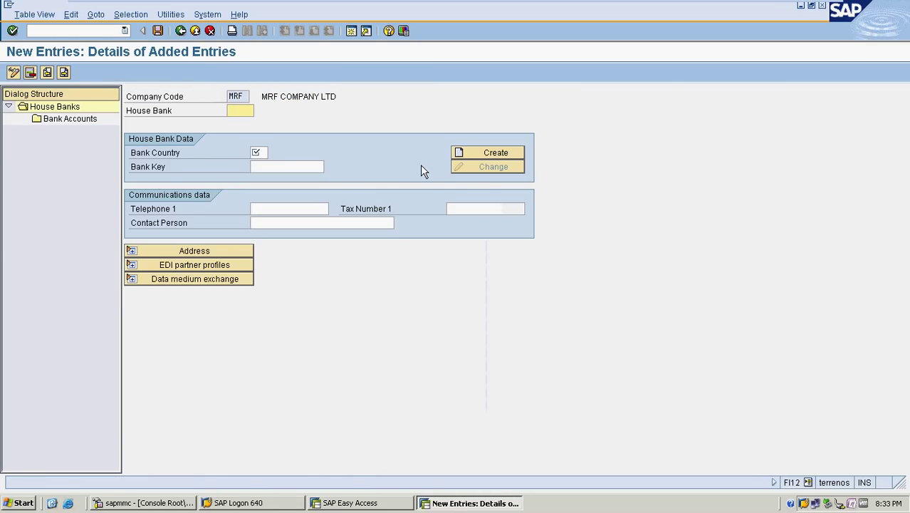
type("ICICI")
key("Tab")
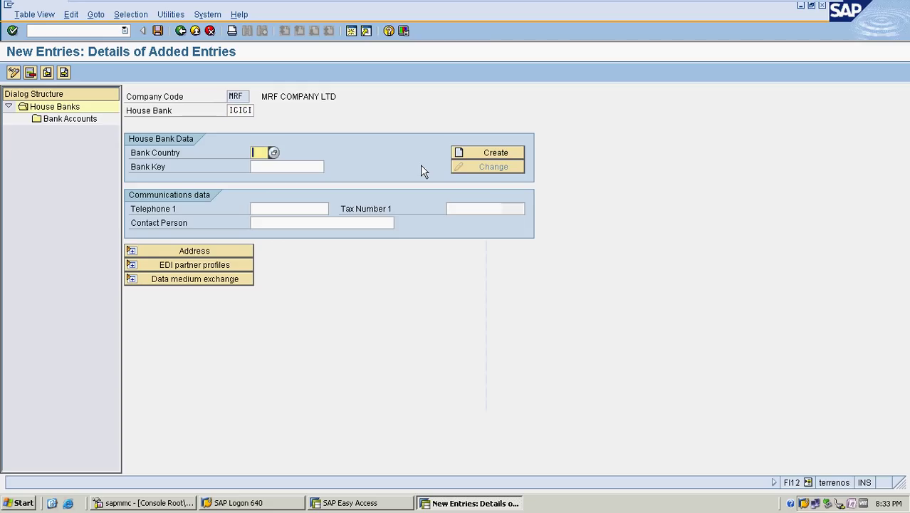
type("IN")
left_click(292, 168)
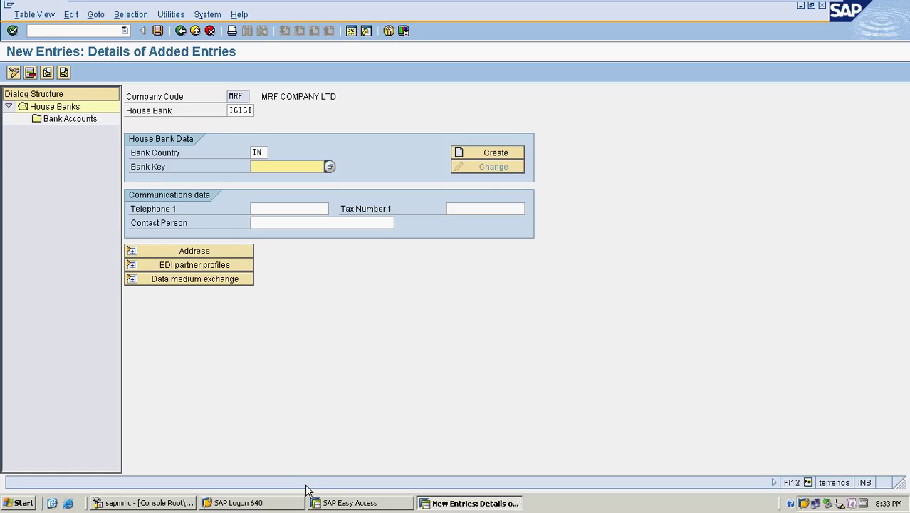
type("MRFICICI01")
Enter bank data ICICI BANK, region 10, ITPL, BANGALORE, branch ITPL BRANCH, and try saving
left_click(491, 157)
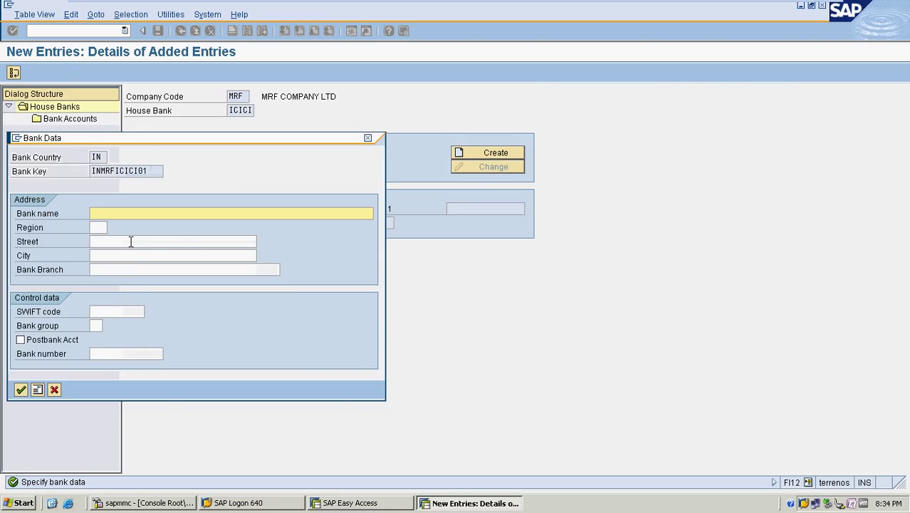
type("ICICI BANK")
key("Tab")
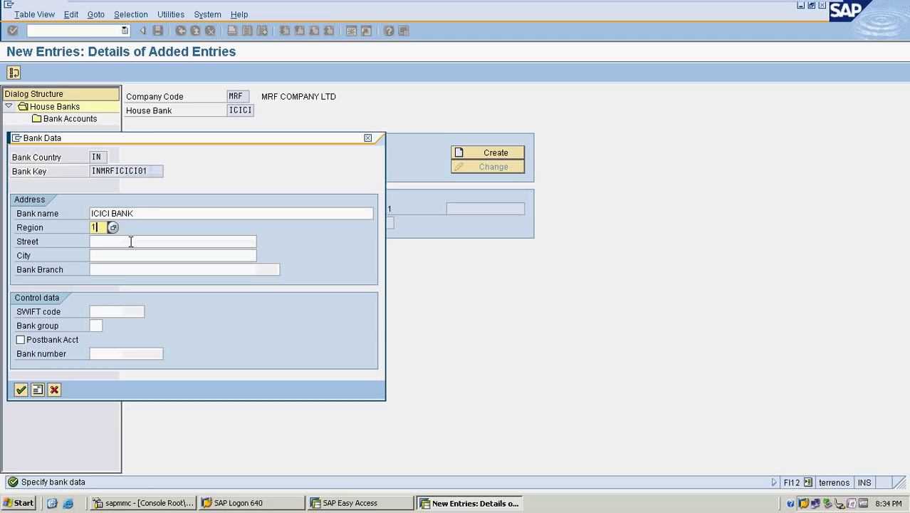
type("10")
left_click(131, 242)
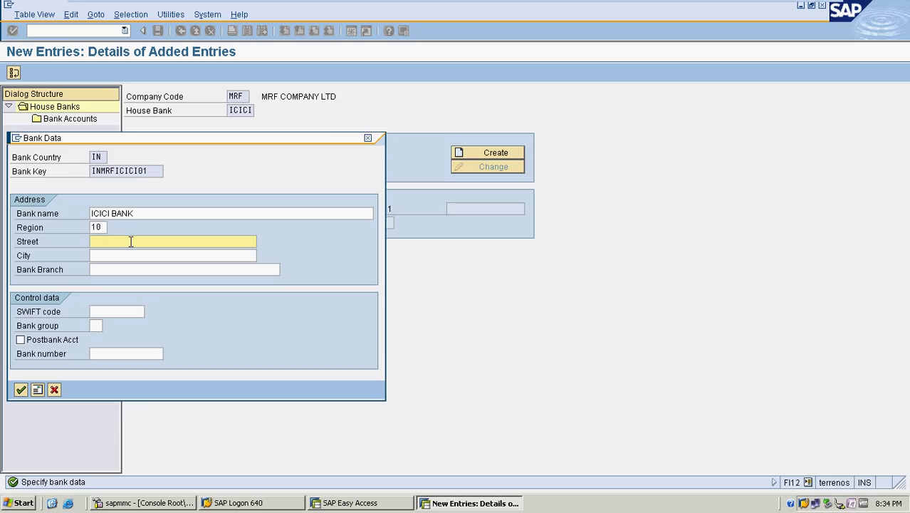
type("ITPL")
key("Tab")
type("BANGALORE")
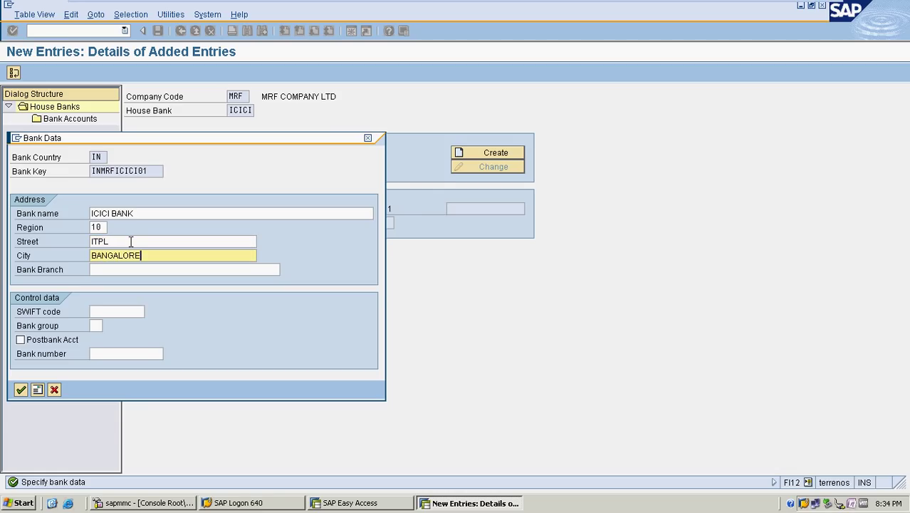
key("Tab")
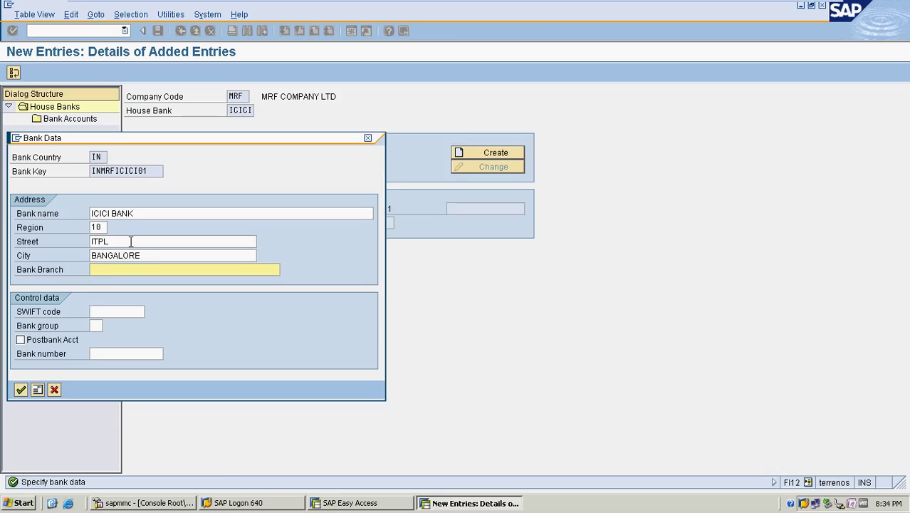
type("ITPL BRANCH")
key("Return")
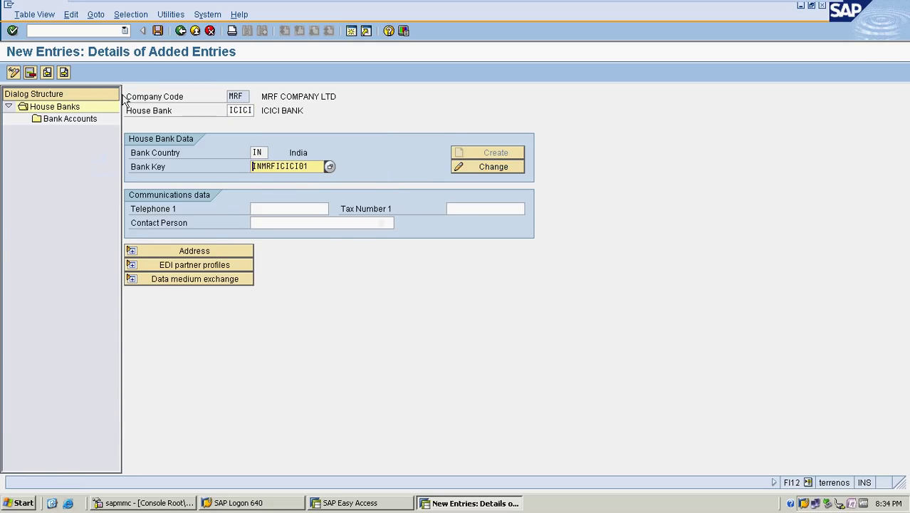
left_click(157, 32)
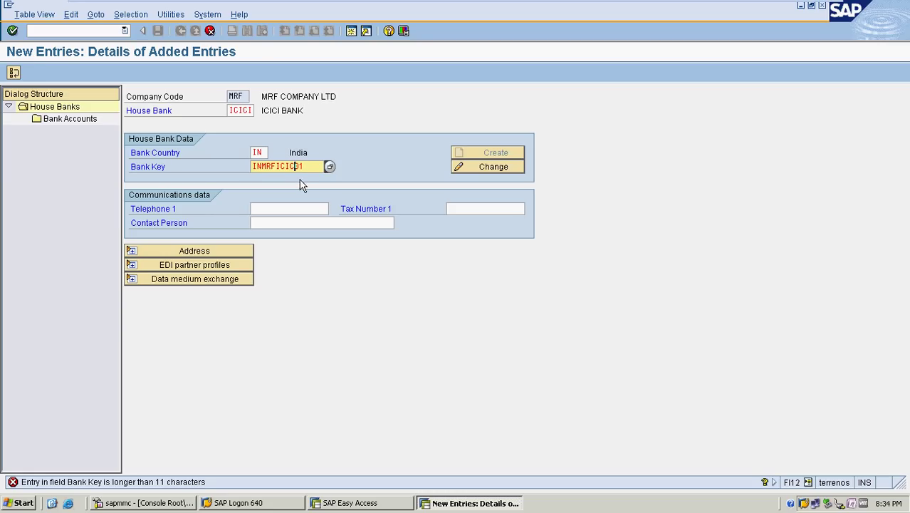
Accept shortened bank key INMRFICIC01 and re-enter ICICI BANK, region 10, street and city BANGALORE
key("Return")
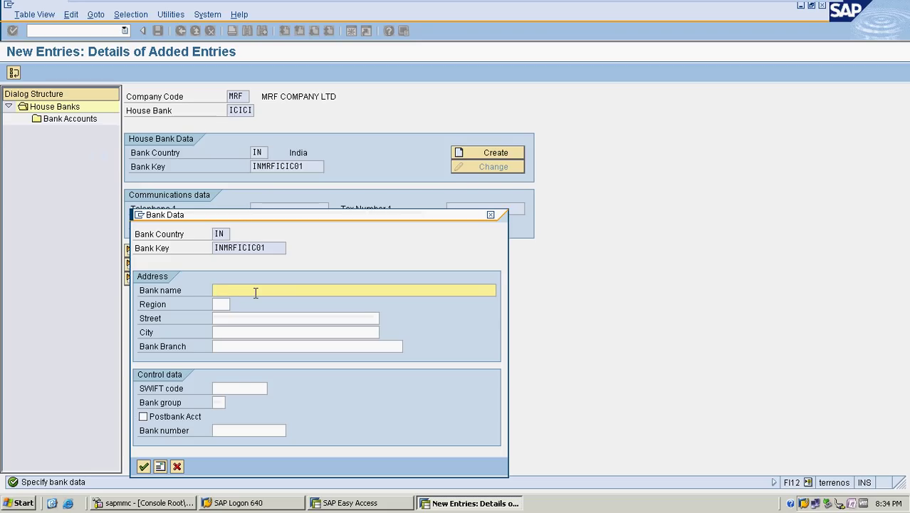
type("ICICI BANK")
key("Tab")
type("10")
key("Tab")
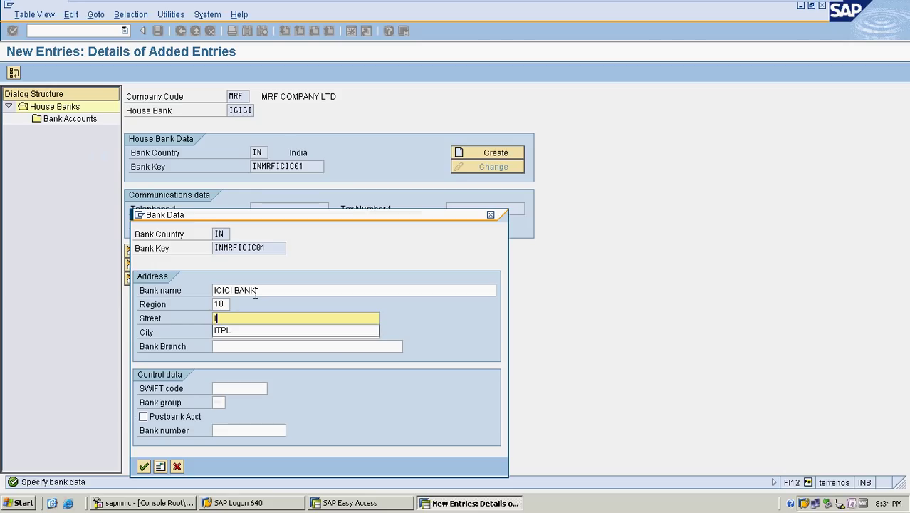
type("PL")
key("Tab")
type("BA")
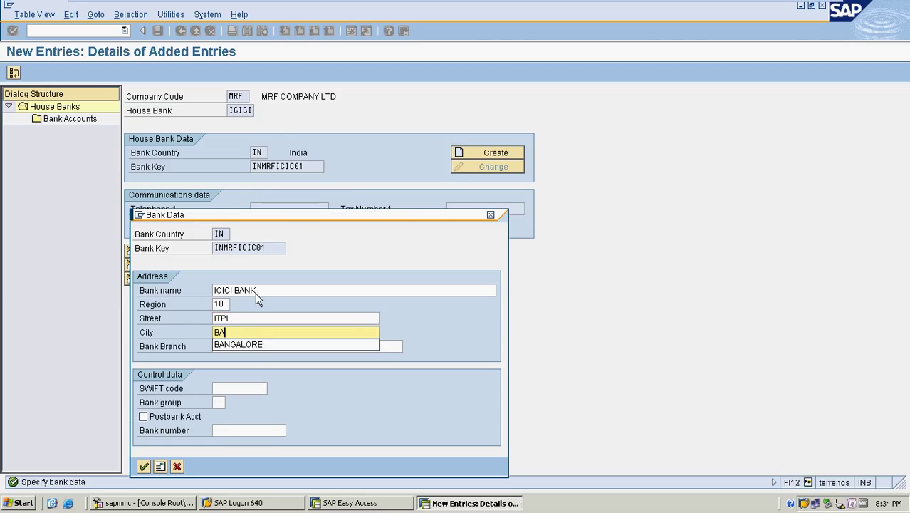
type("N")
key("Down")
key("Return")
Set bank branch ITPL BRANCH, confirm the bank data, and accept the customizing request
key("Tab")
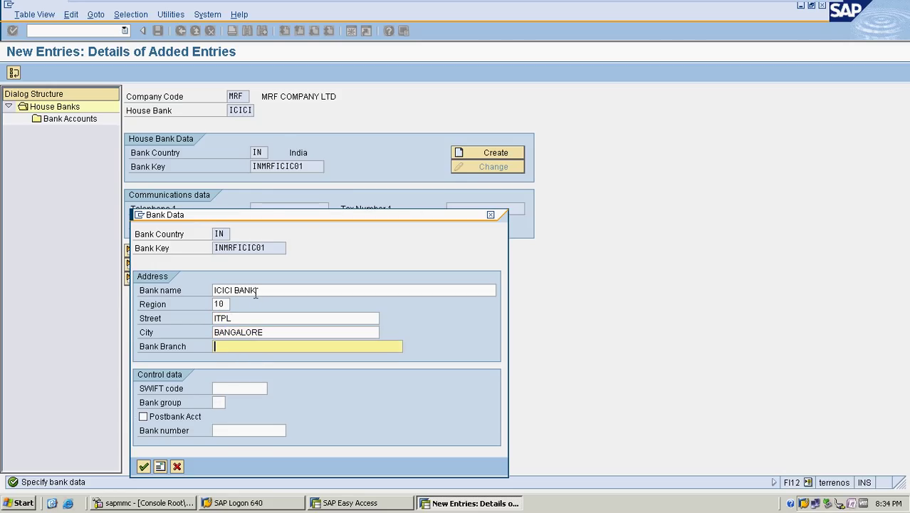
type("I")
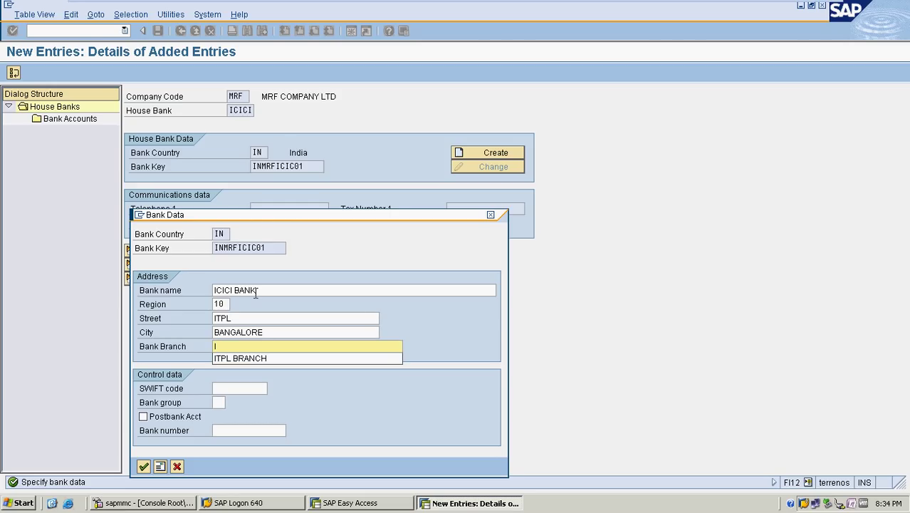
key("Down")
key("Return")
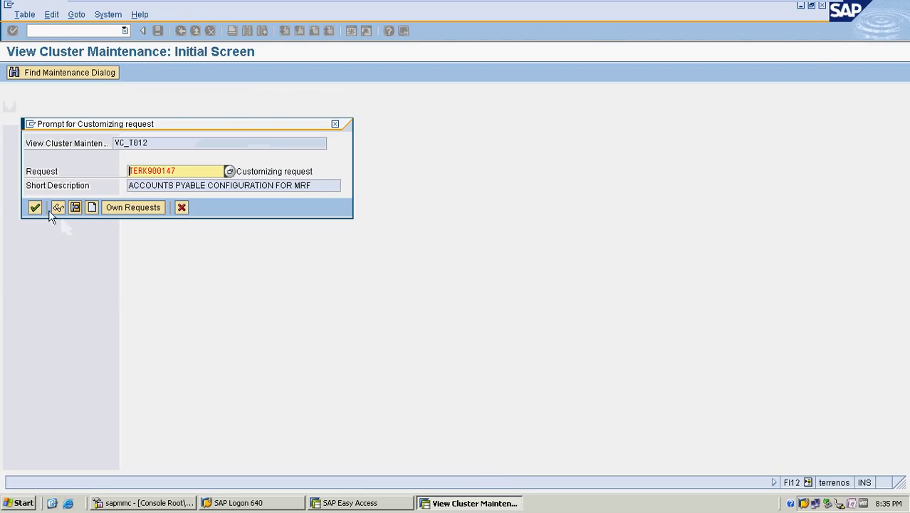
left_click(35, 207)
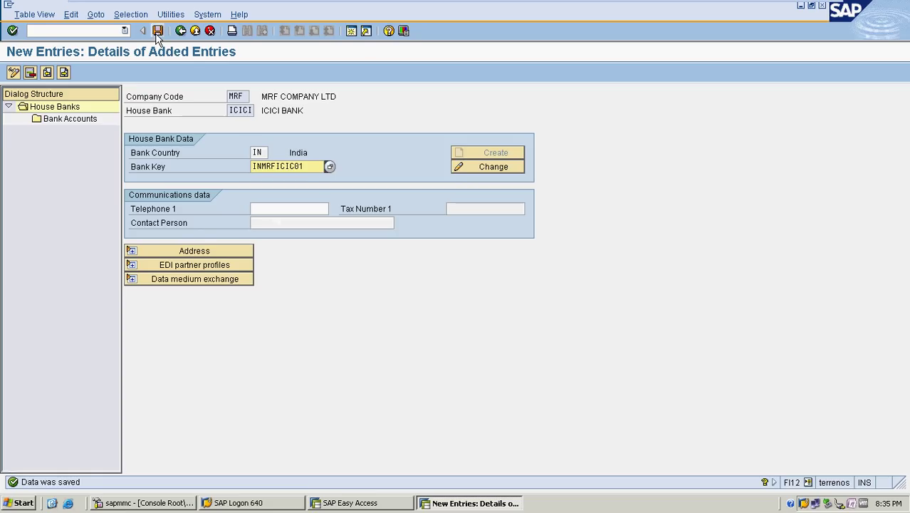
Save the house bank and start new bank account ICICI described as ICICI BAN
left_click(157, 32)
double_click(90, 119)
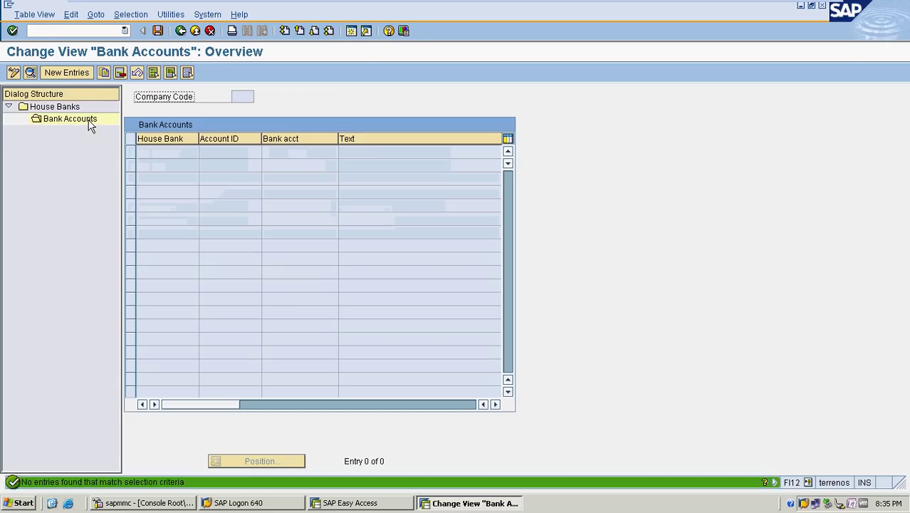
left_click(64, 73)
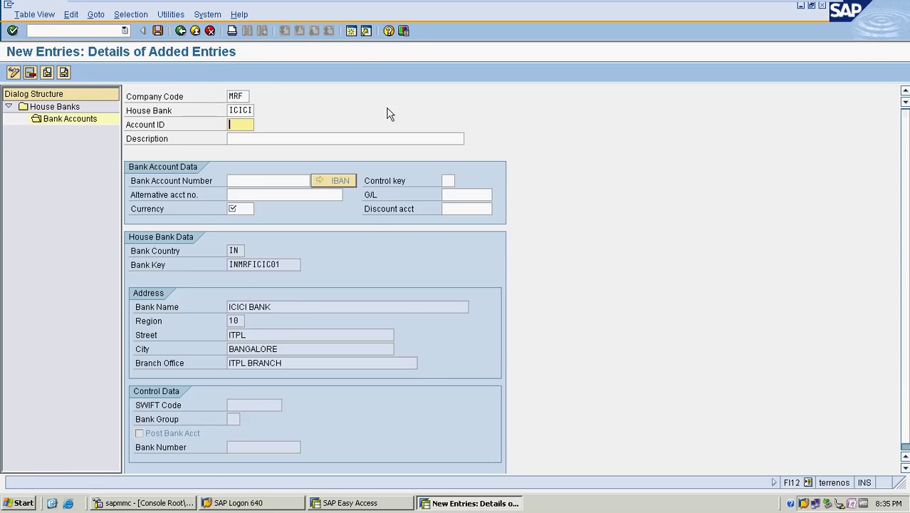
type("ICICI")
key("Tab")
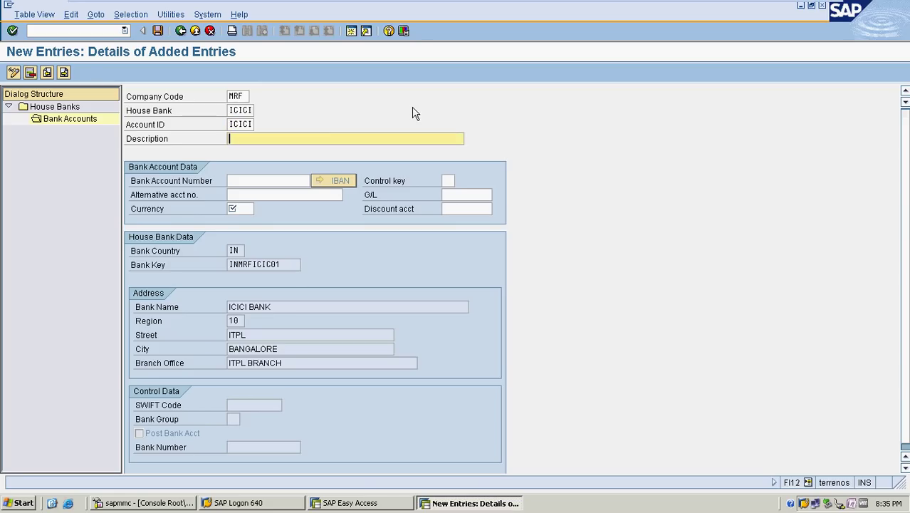
type("ICICI BANK")
left_click(290, 184)
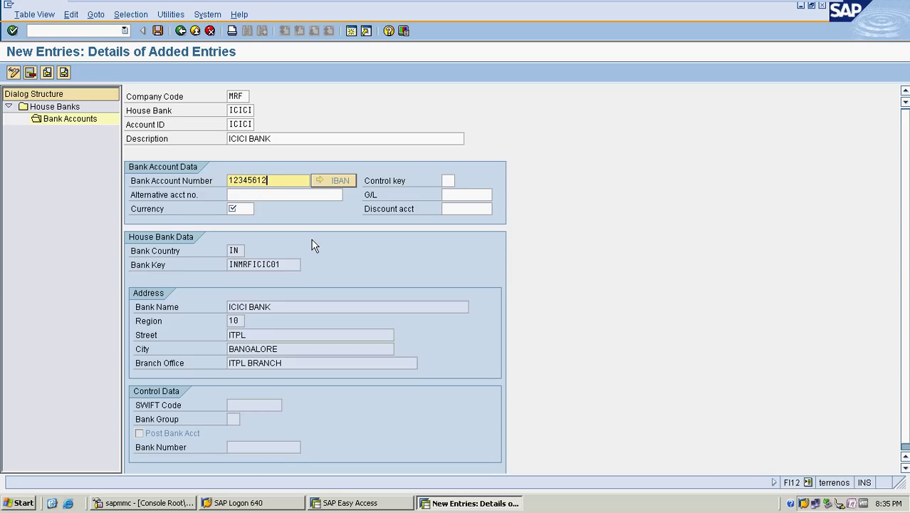
left_click(293, 194)
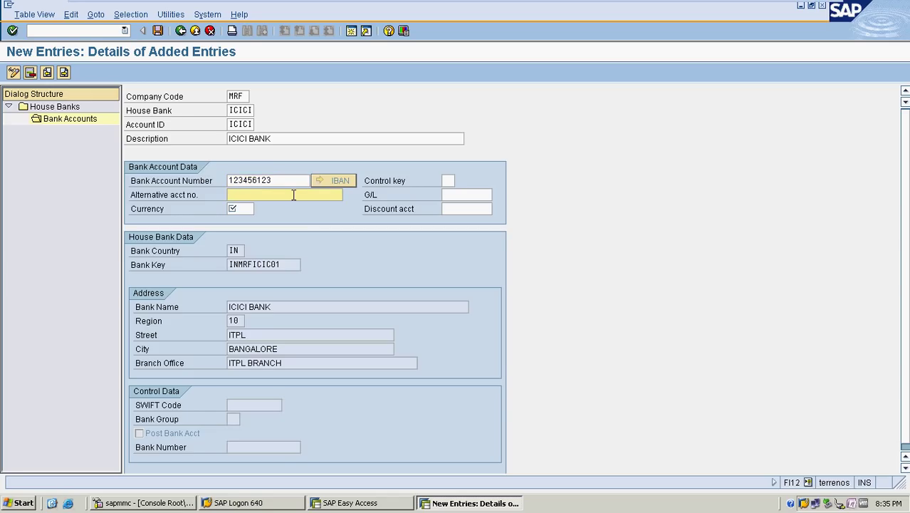
left_click(491, 195)
left_click(497, 194)
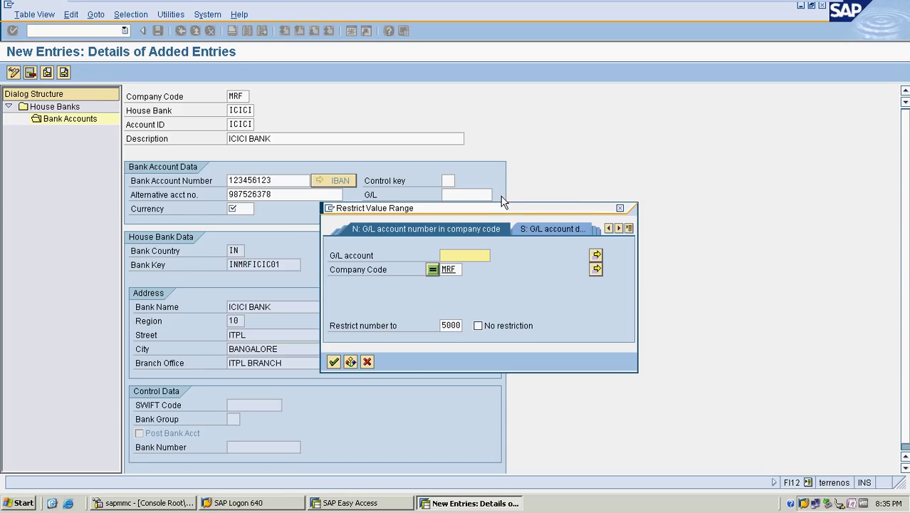
left_click(333, 362)
double_click(421, 186)
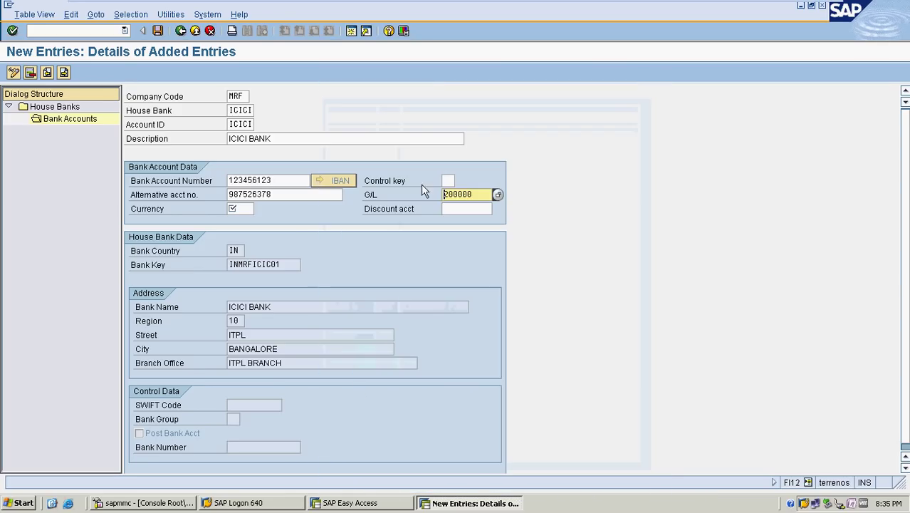
left_click(243, 208)
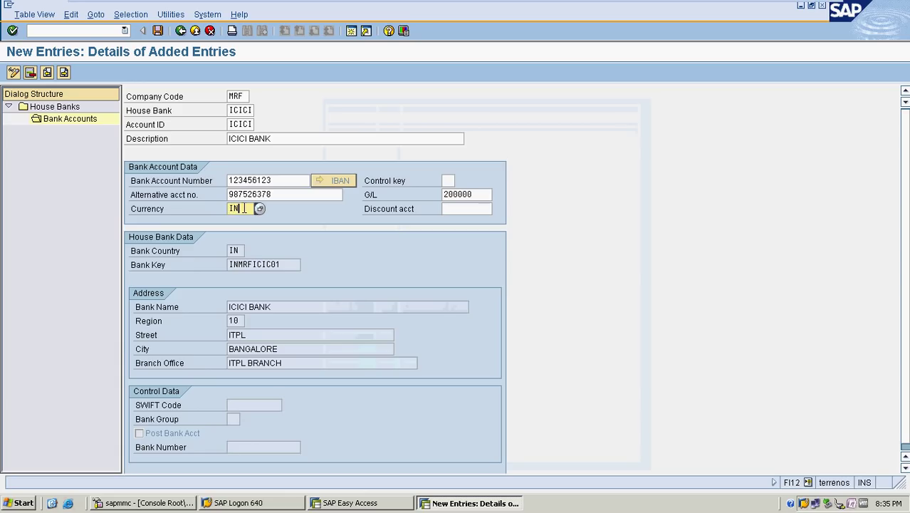
type("INR")
key("Return")
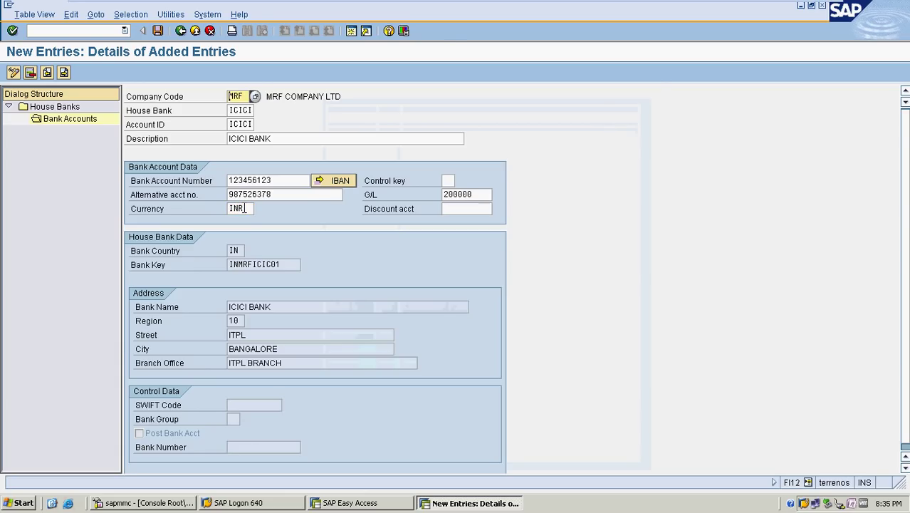
Save the ICICI bank account and return to the House Banks overview
key("ctrl+s")
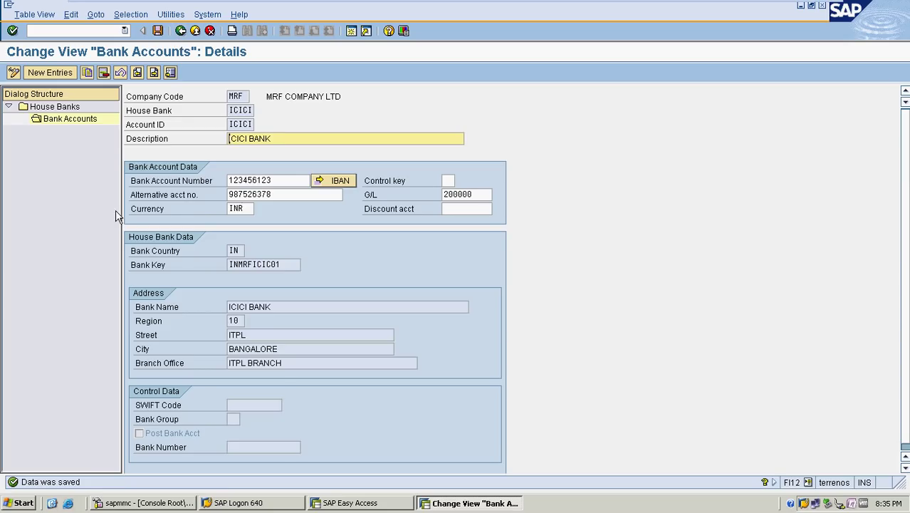
left_click(180, 31)
left_click(180, 31)
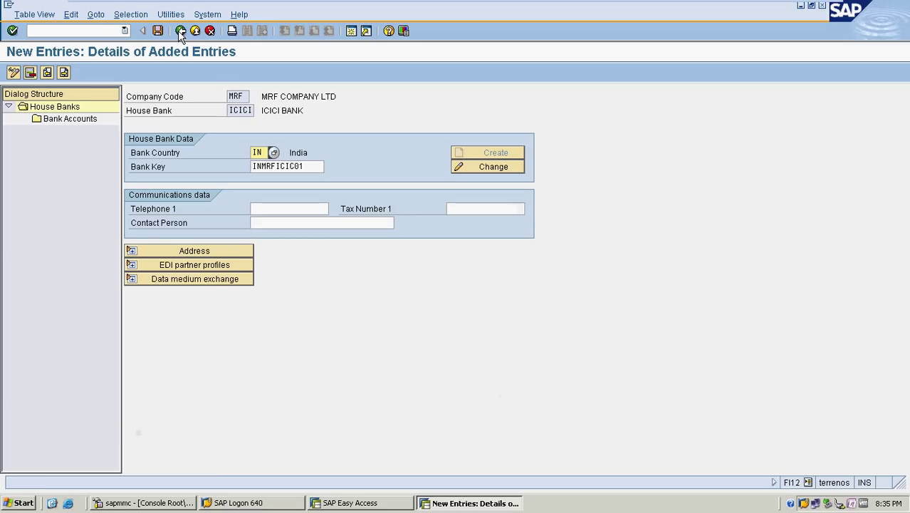
key("ctrl+s")
Run FCHI for paying company code MRF, house bank ICICI and account ID ICICI
left_click(181, 30)
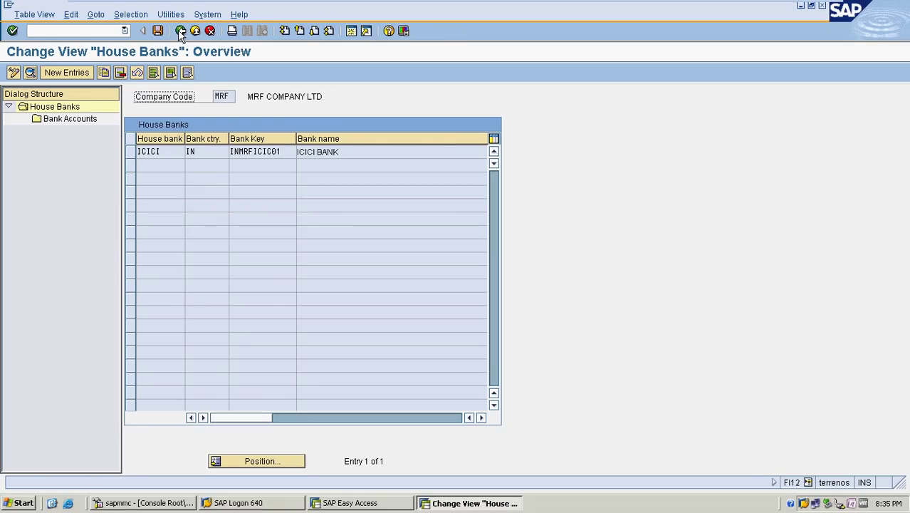
left_click(180, 30)
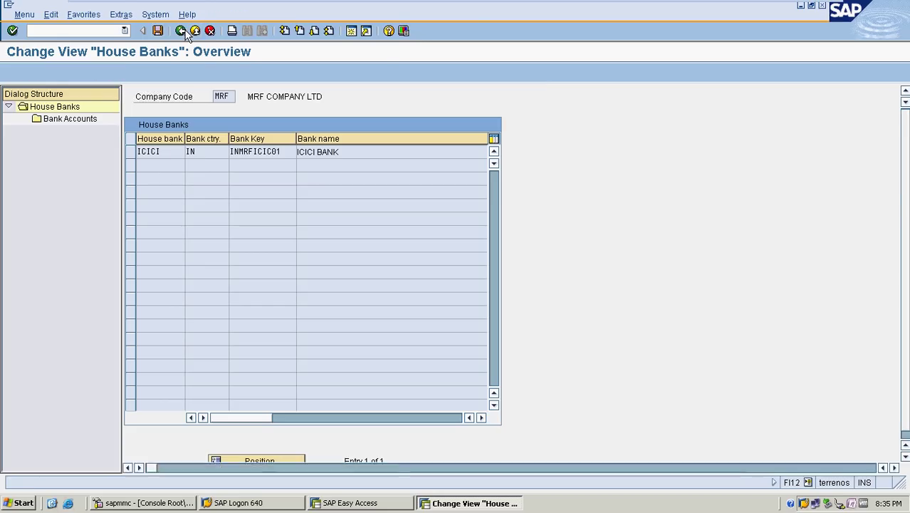
type("FCHI")
key("Return")
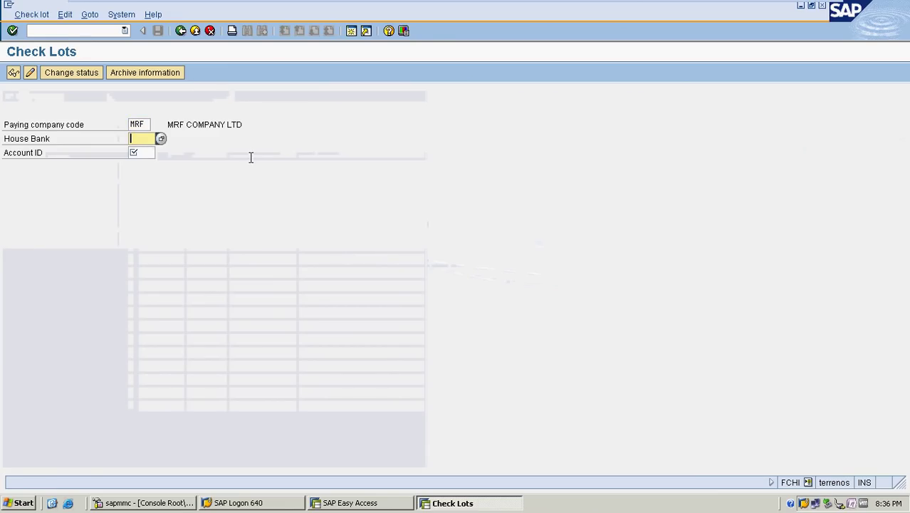
type("MRF")
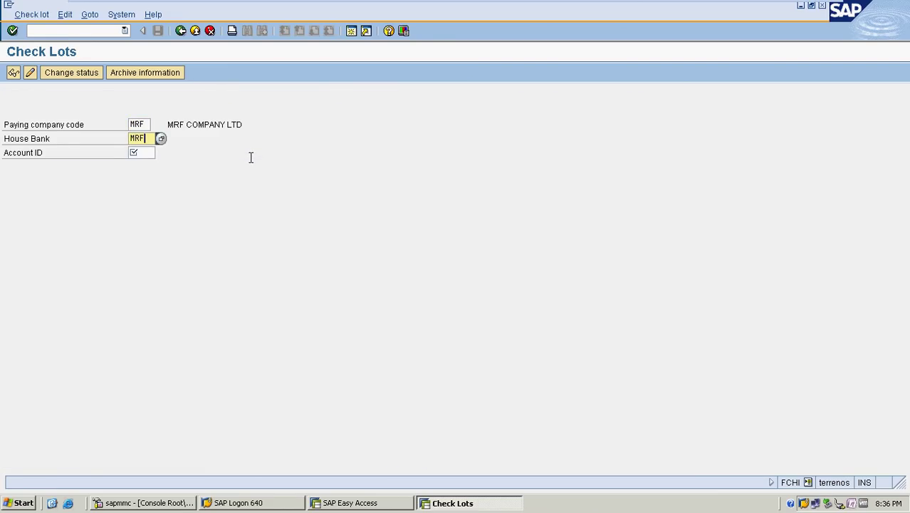
key("Tab")
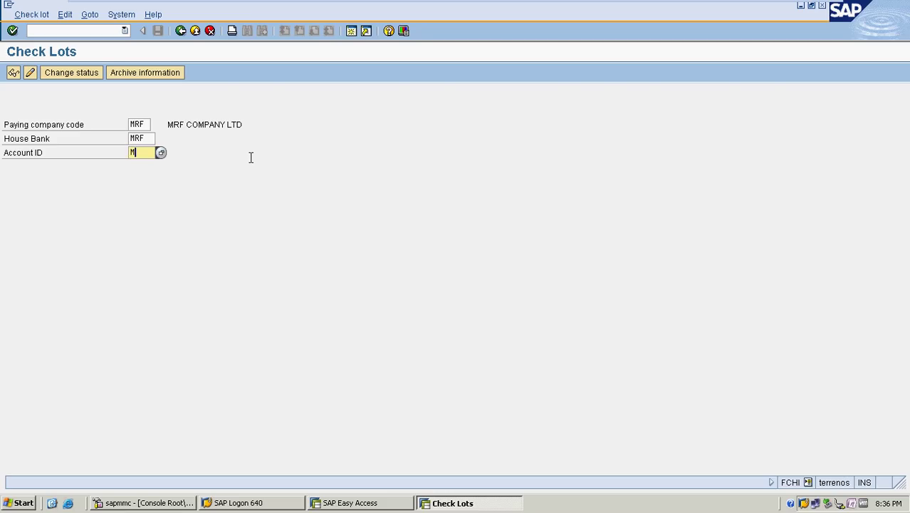
type("MRF==")
key("Tab")
key("Tab")
type("ICICI")
key("Tab")
key("Delete")
type("ICICI")
key("Tab")
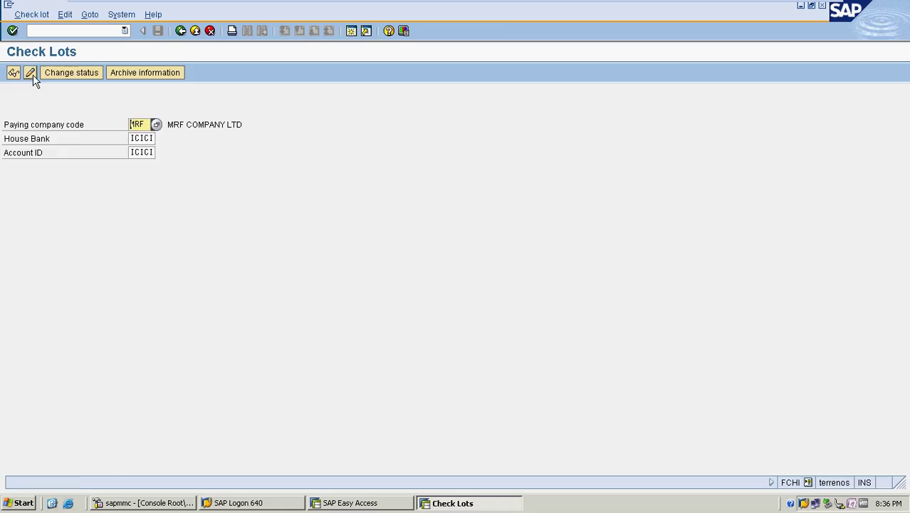
Create check lot 1 numbered 0001 to 1000 with short info 'ICICI CHQLOTS FOR MRF' and save
left_click(30, 72)
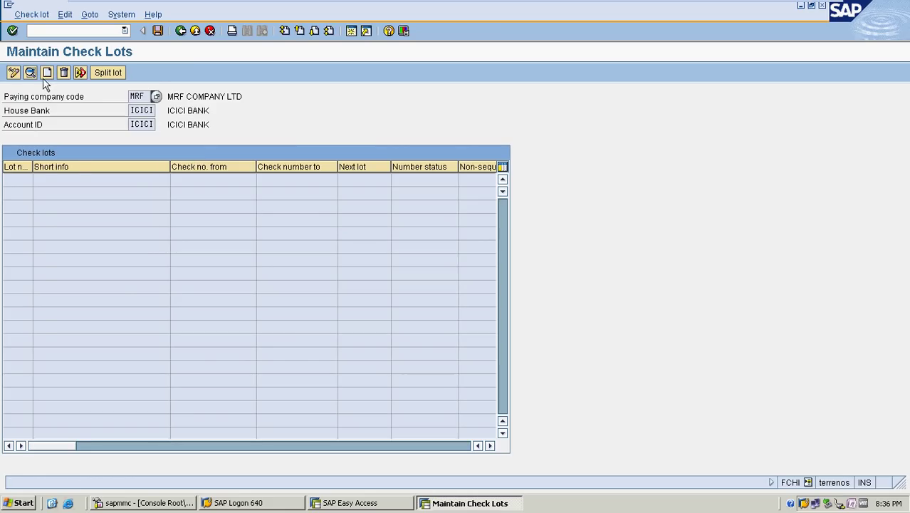
left_click(47, 73)
type("0001")
key("Tab")
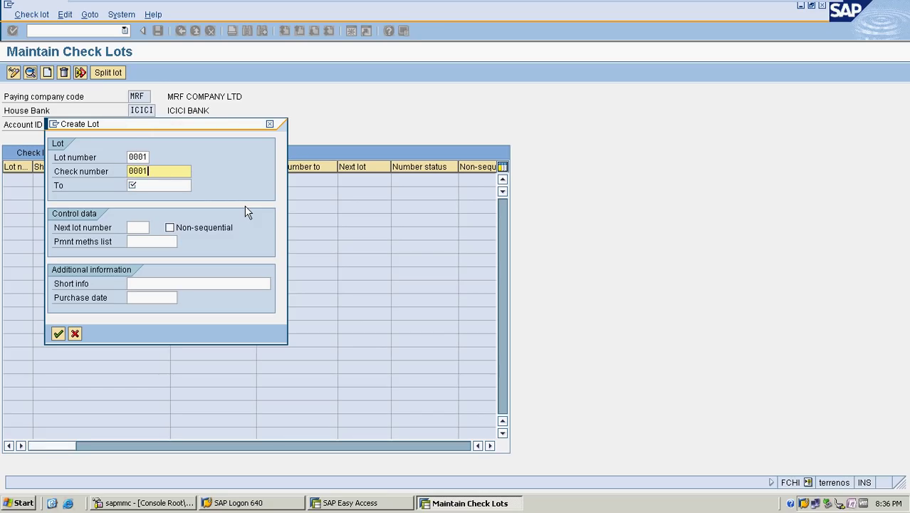
key("Tab")
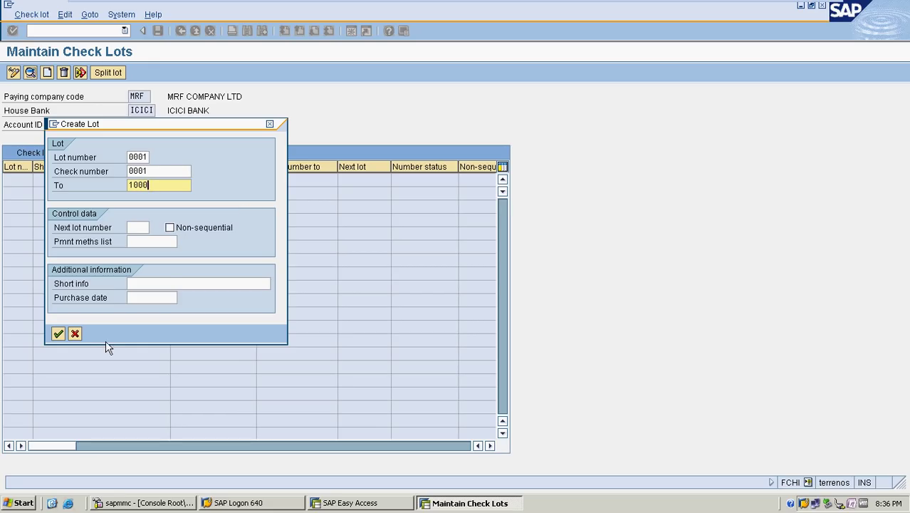
left_click(58, 332)
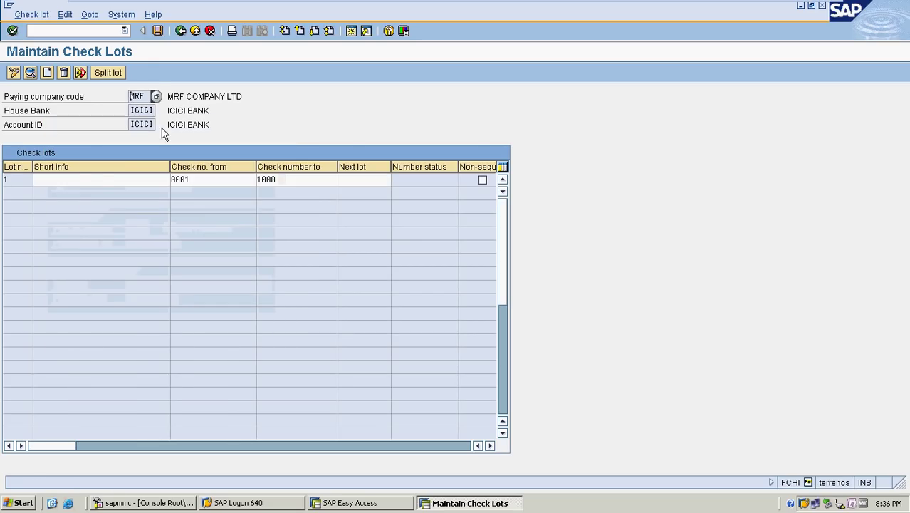
left_click(91, 181)
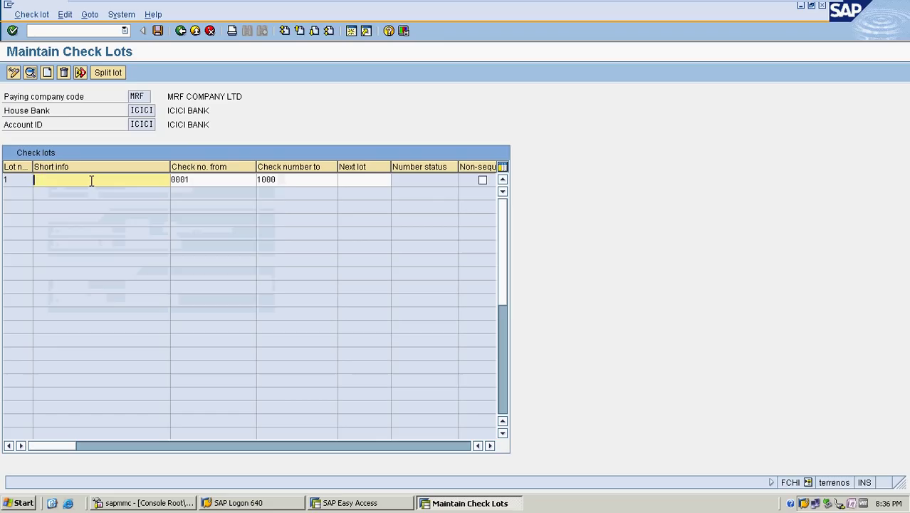
type("ICICI CHQL")
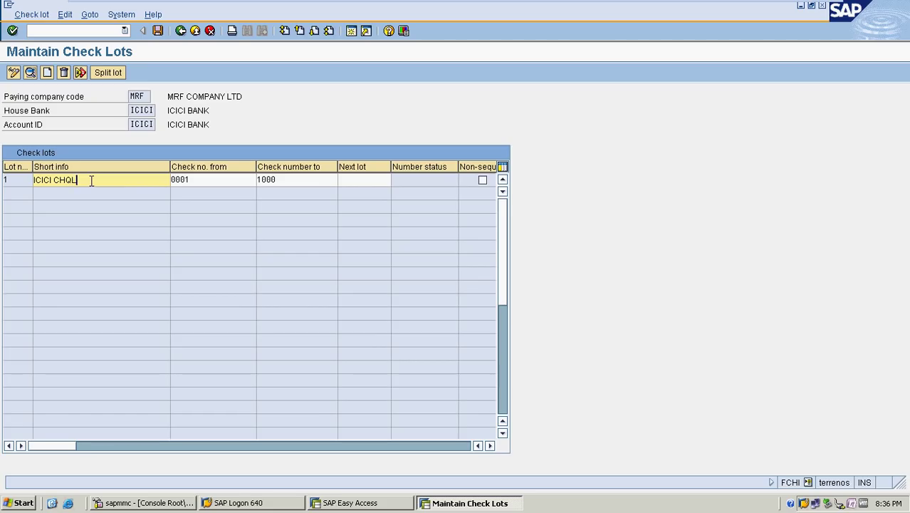
type("OTS FOR MRF")
key("ctrl+s")
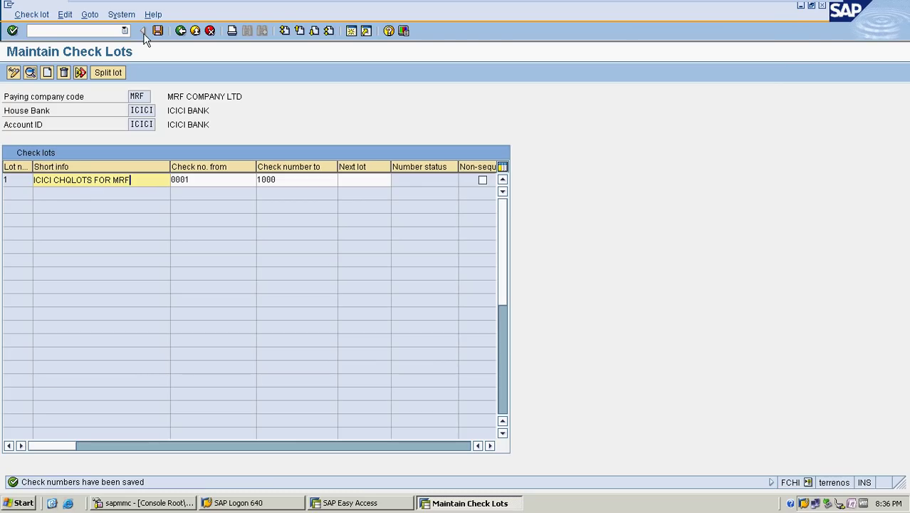
left_click(181, 30)
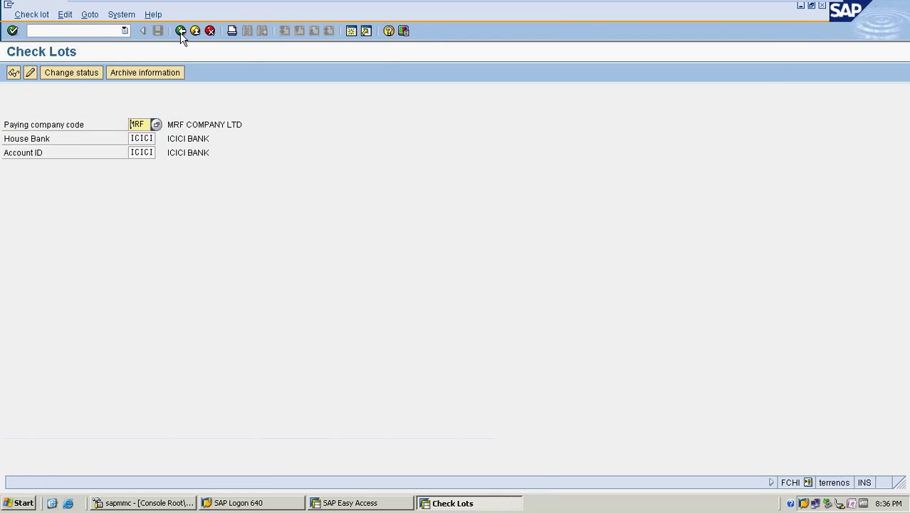
Open FB60 vendor invoice entry for company code TMPL and start a second session
left_click(181, 31)
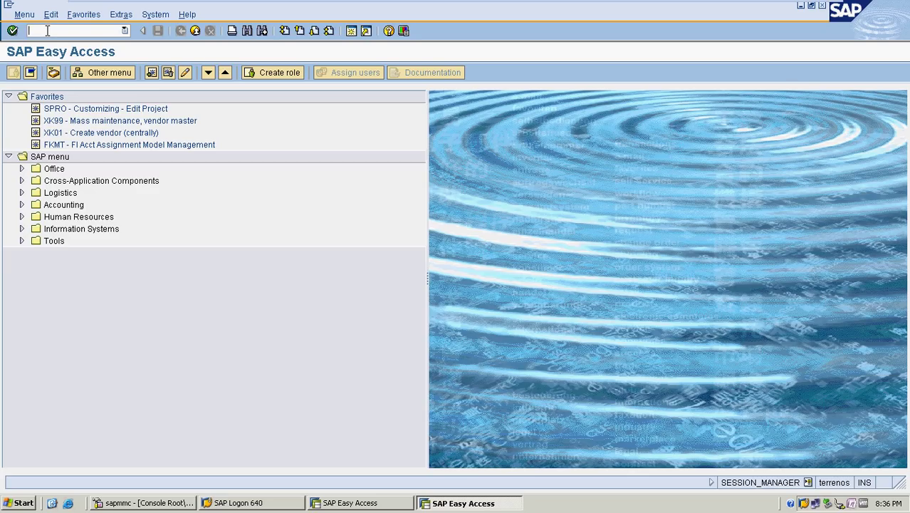
left_click(47, 30)
type("FB60")
key("Return")
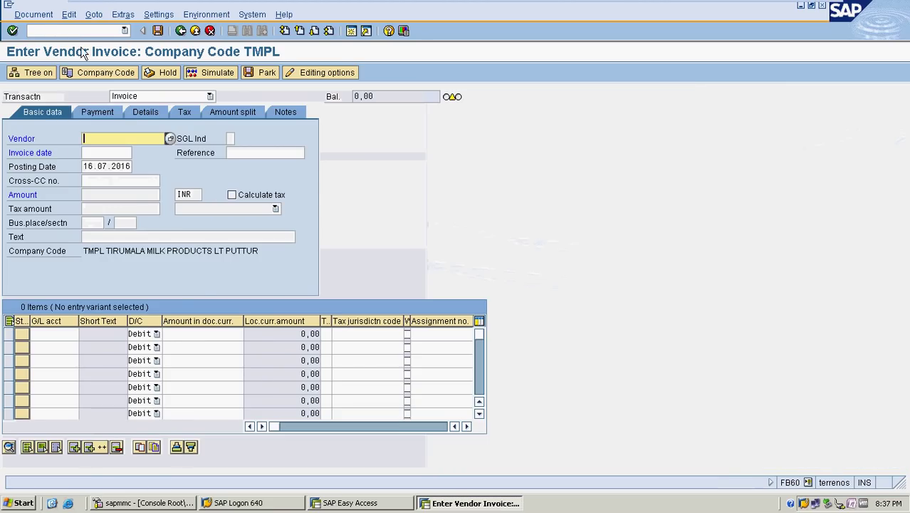
left_click(352, 32)
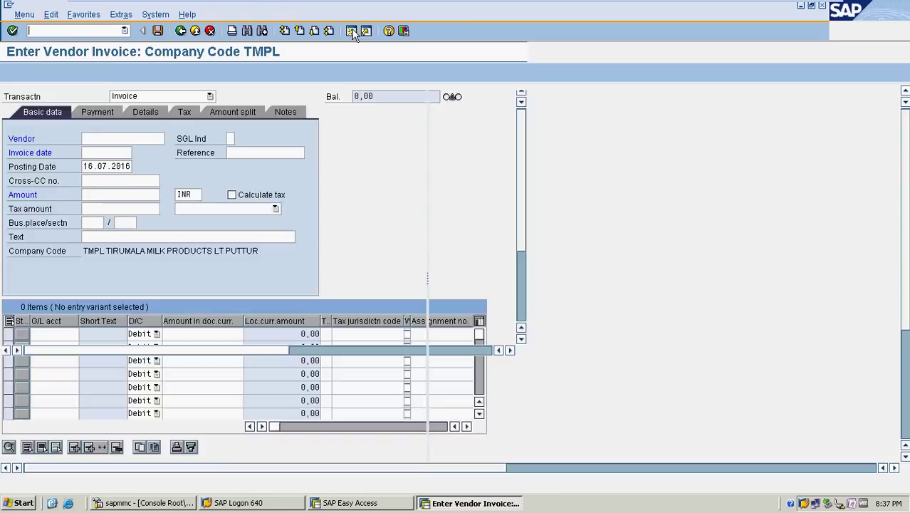
Run OBA7 and open the details of document type KZ Vendor payment
type("0")
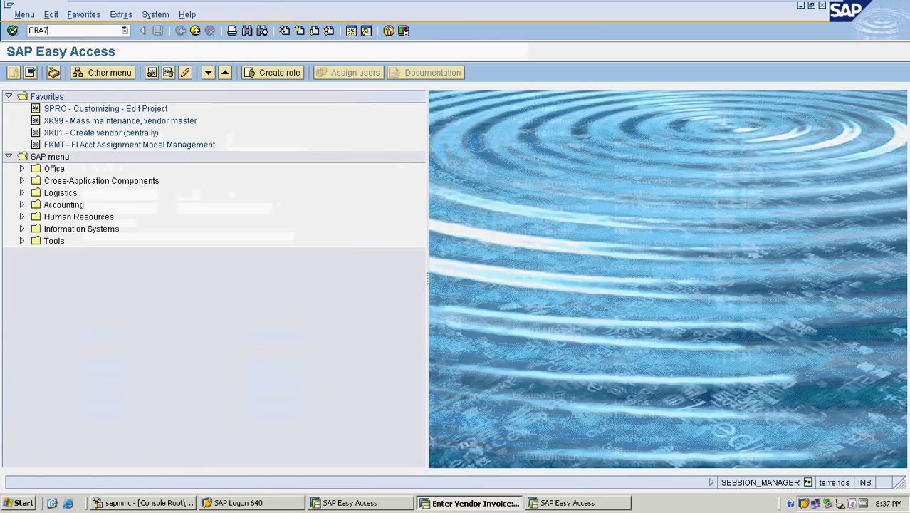
type("BA7")
key("Return")
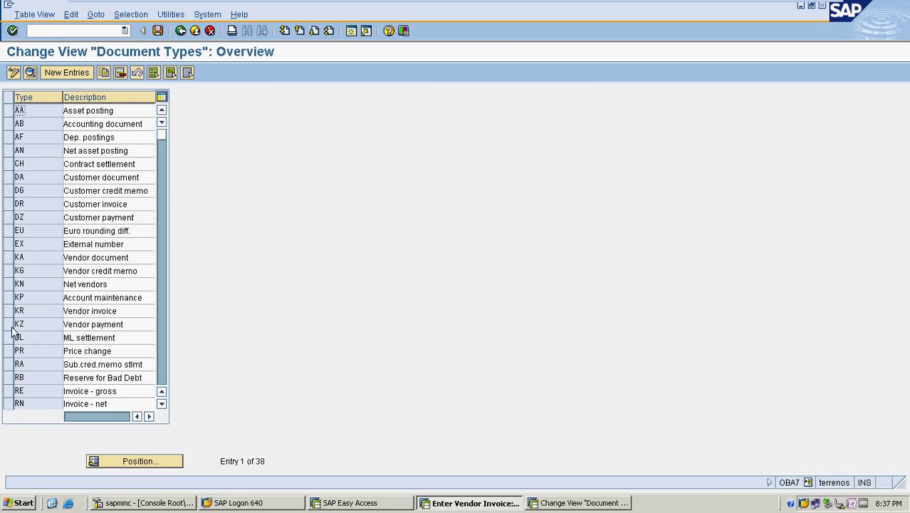
left_click(29, 324)
double_click(29, 324)
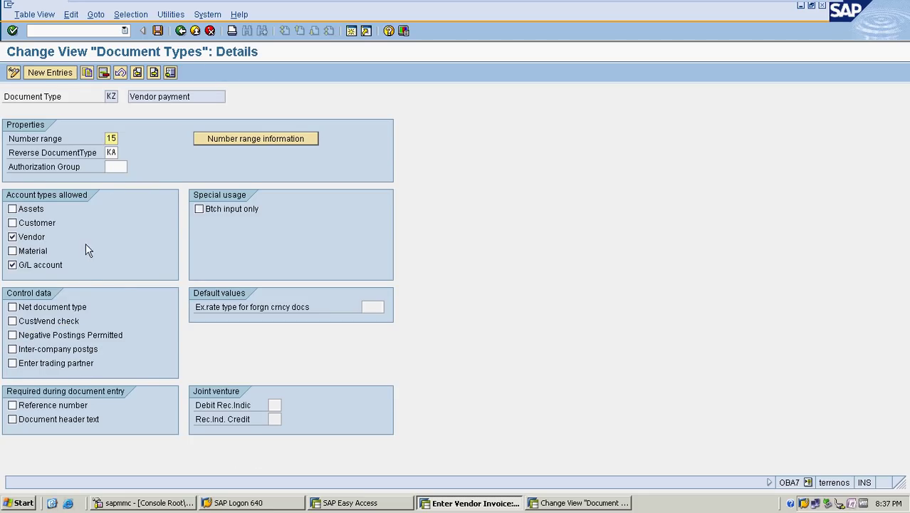
left_click(229, 139)
left_click(126, 101)
left_click(112, 111)
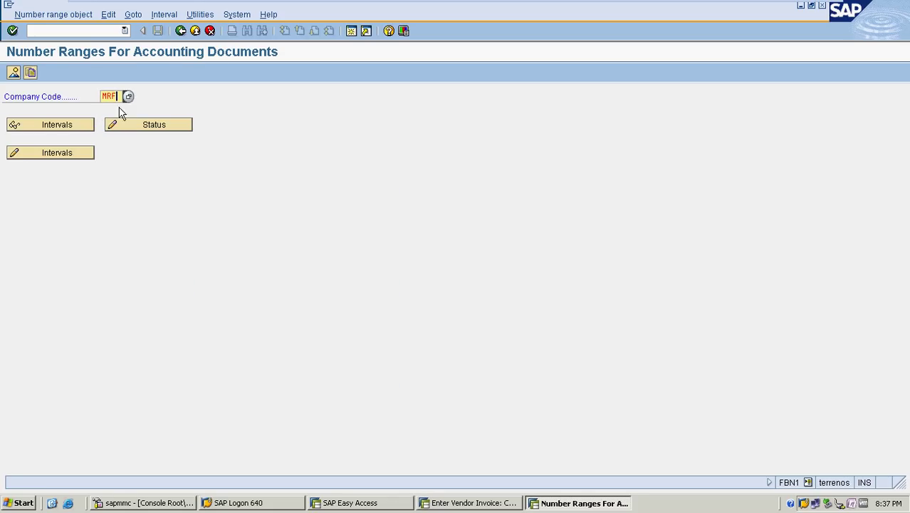
left_click(77, 153)
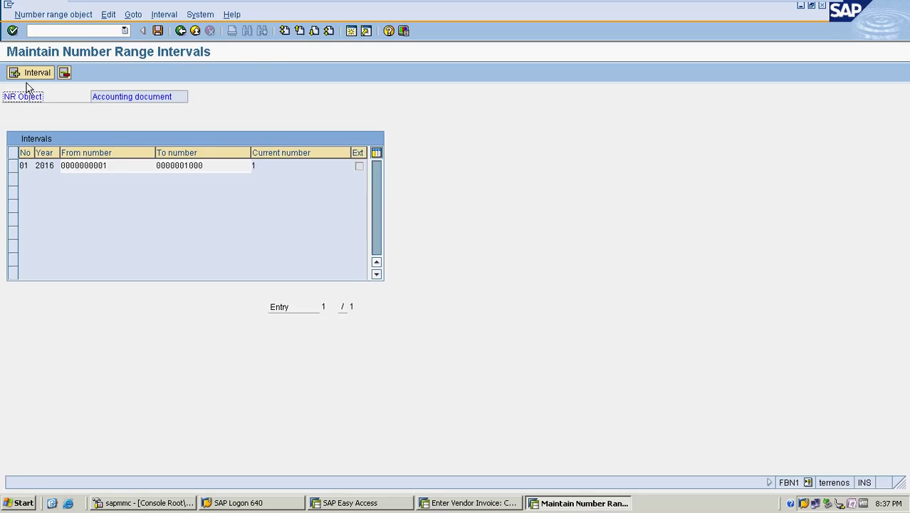
left_click(28, 74)
type("15 ")
type("2016")
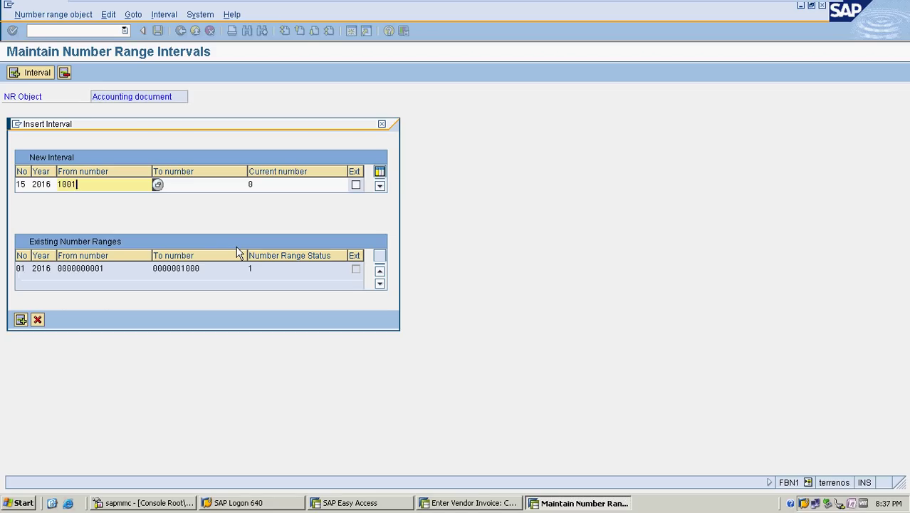
key("Tab")
type("2")
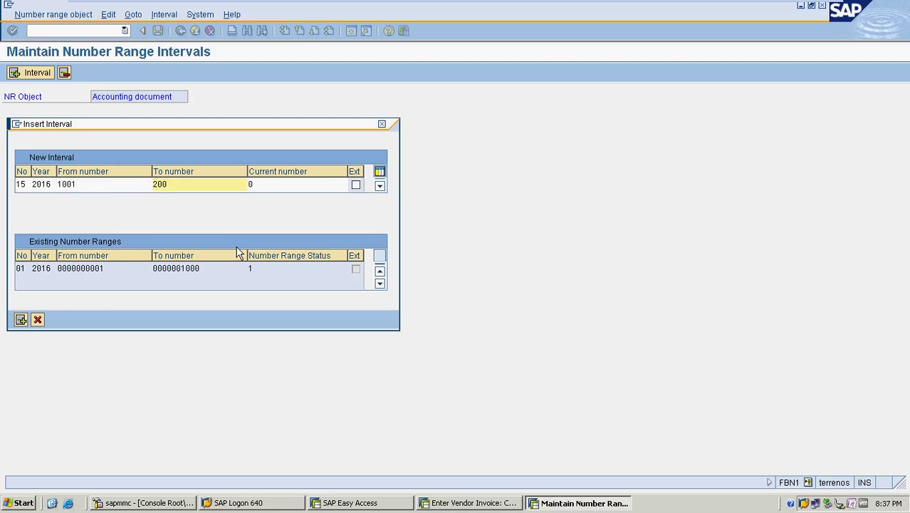
key("Return")
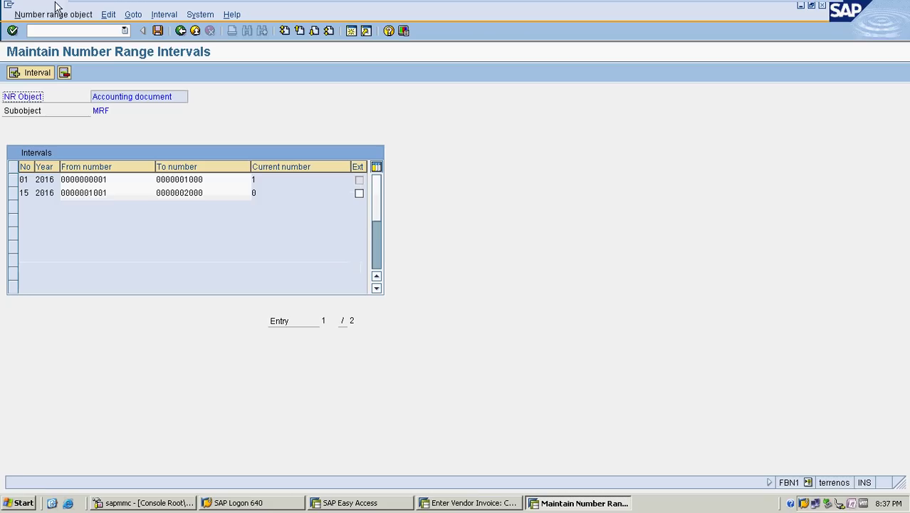
left_click(158, 31)
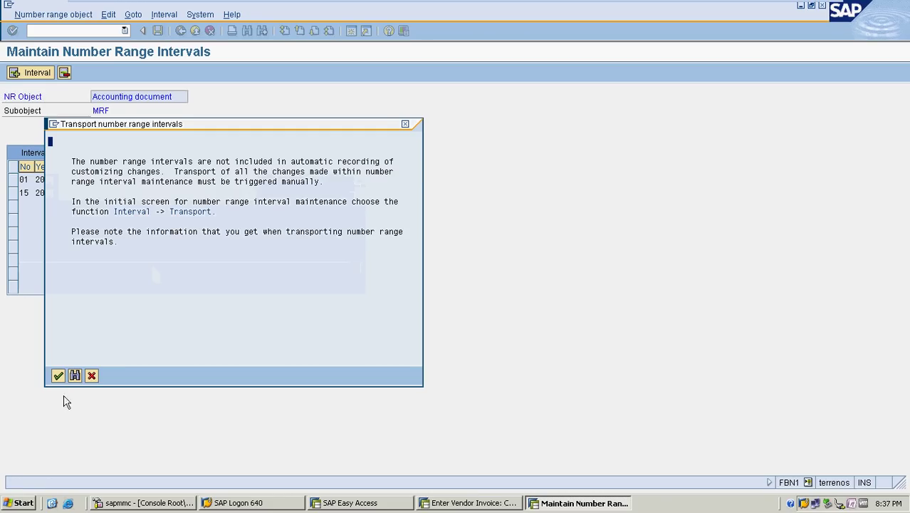
left_click(57, 376)
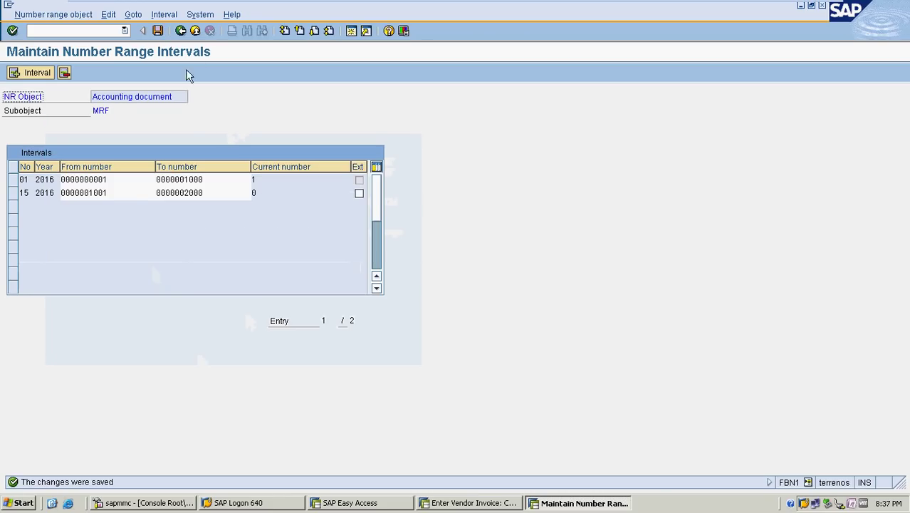
left_click(180, 31)
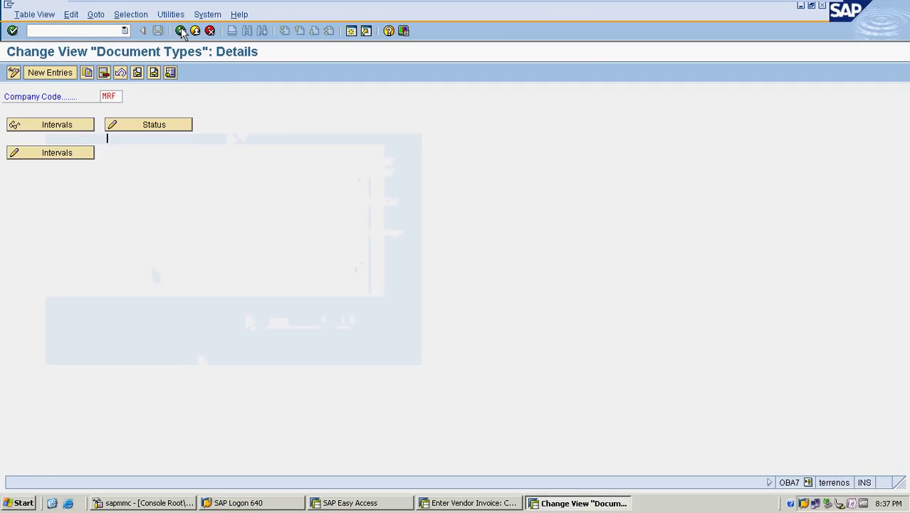
Open the MRF number range intervals behind document type KR Vendor invoice
left_click(181, 31)
left_click(181, 30)
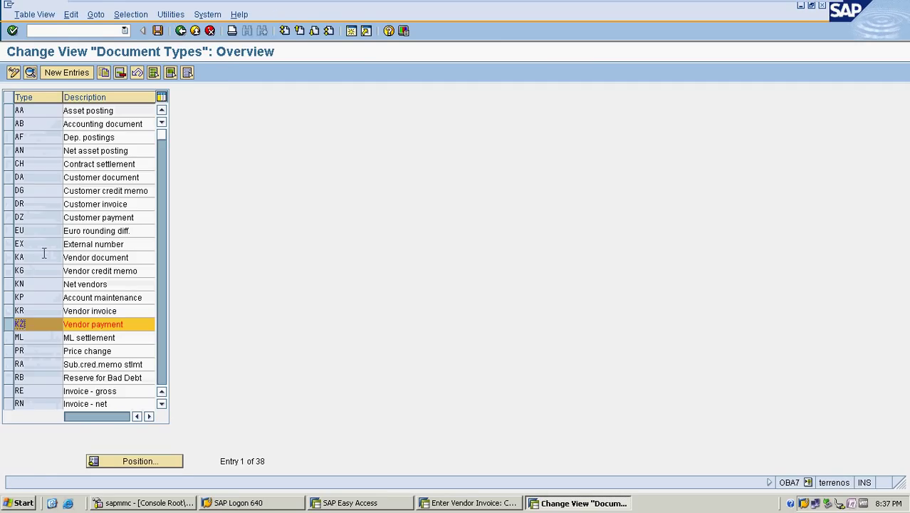
left_click(11, 324)
left_click(9, 312)
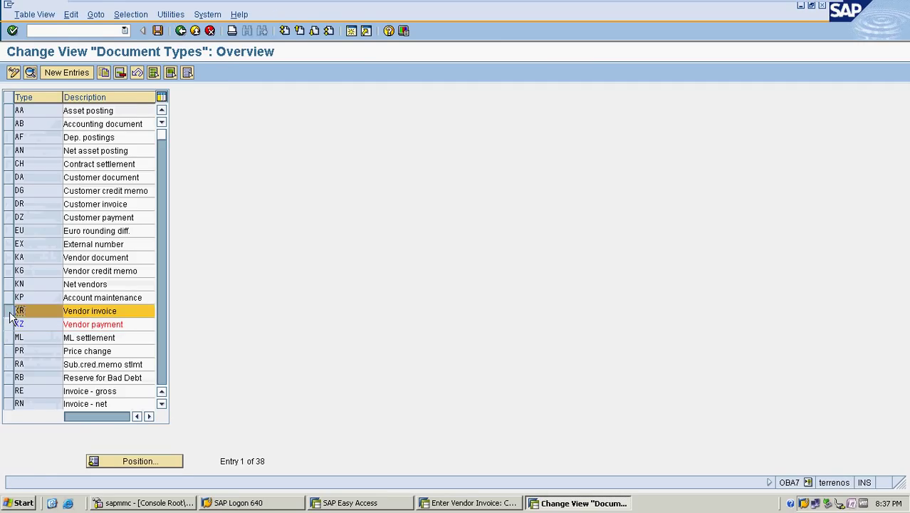
left_click(17, 311)
double_click(43, 311)
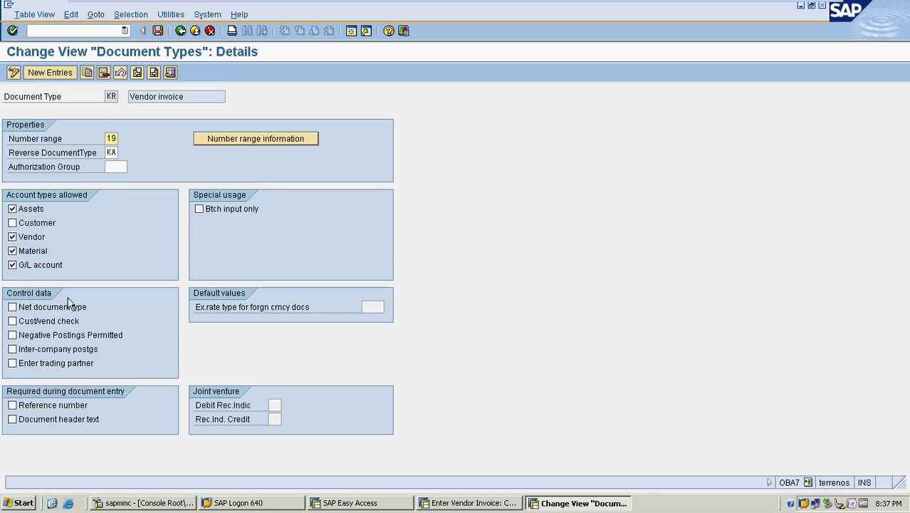
left_click(258, 143)
left_click(110, 96)
left_click(119, 110)
left_click(86, 154)
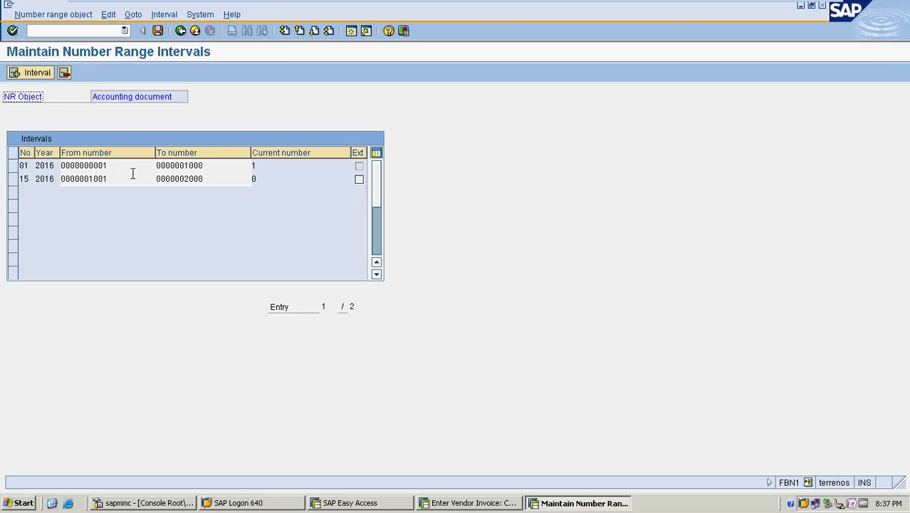
left_click(37, 74)
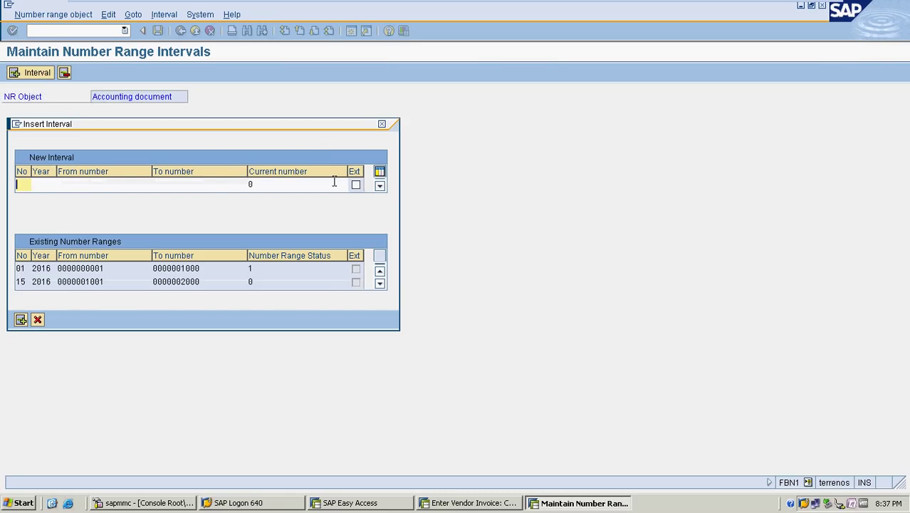
type("19")
key("Tab")
type("2016")
key("Tab")
type("20")
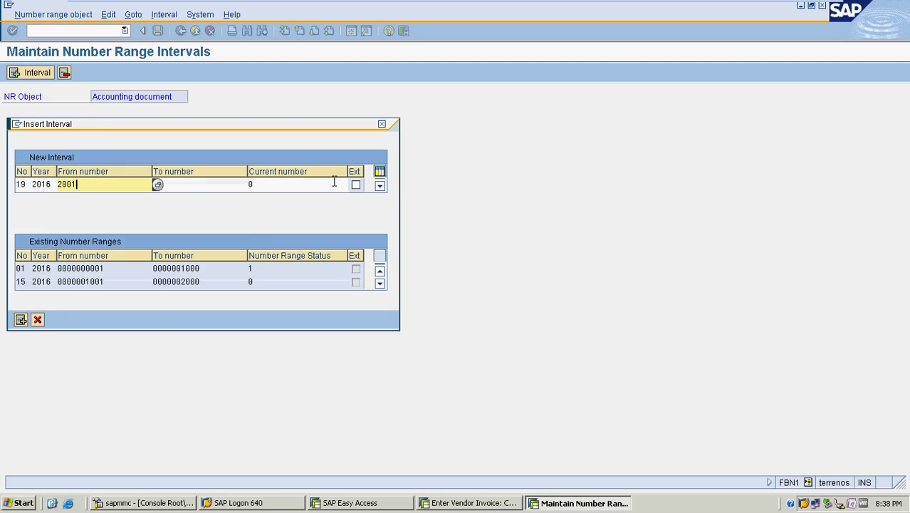
key("Tab")
type("3000")
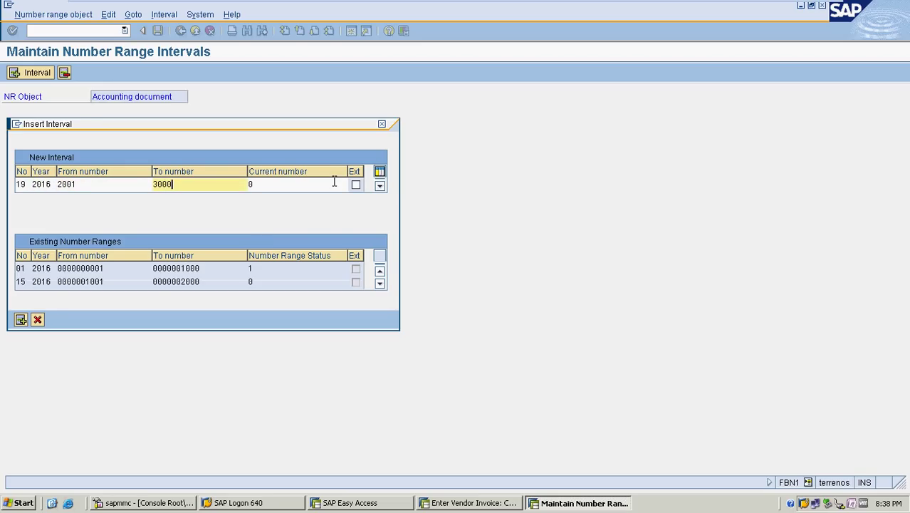
key("Return")
key("ctrl+s")
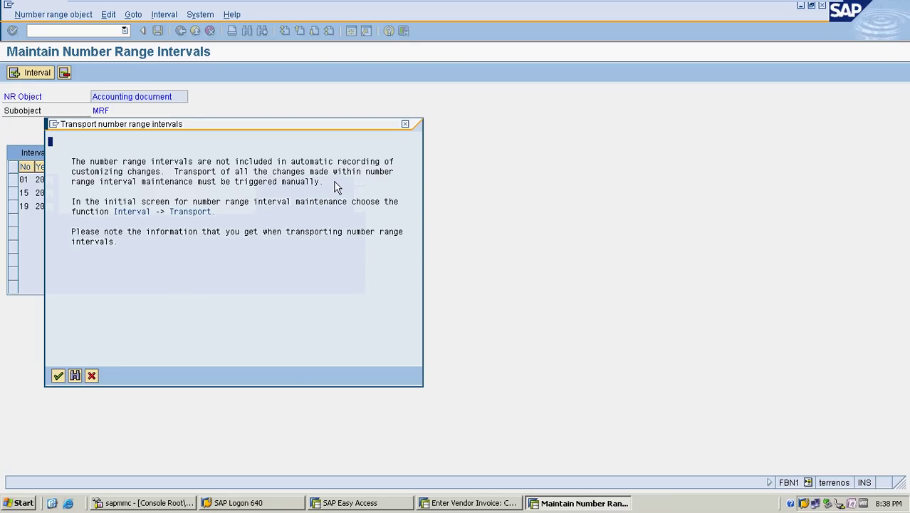
left_click(58, 375)
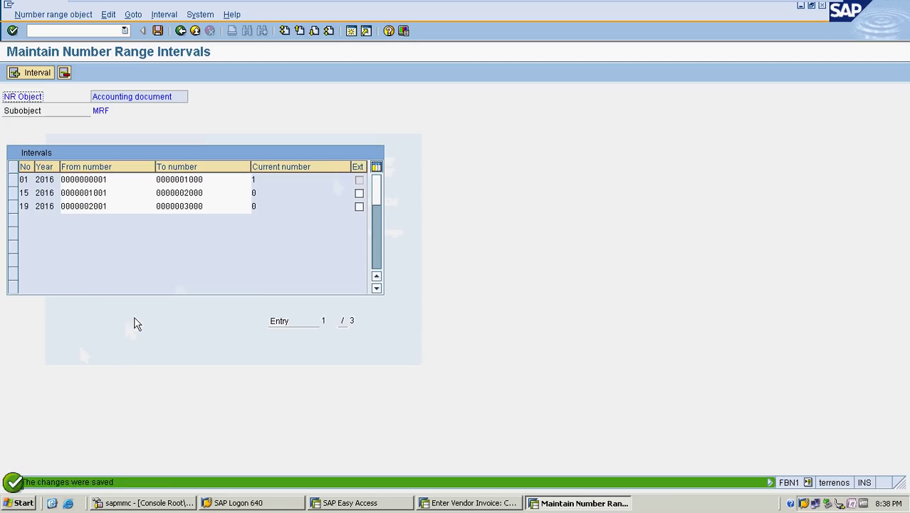
left_click(180, 31)
left_click(181, 31)
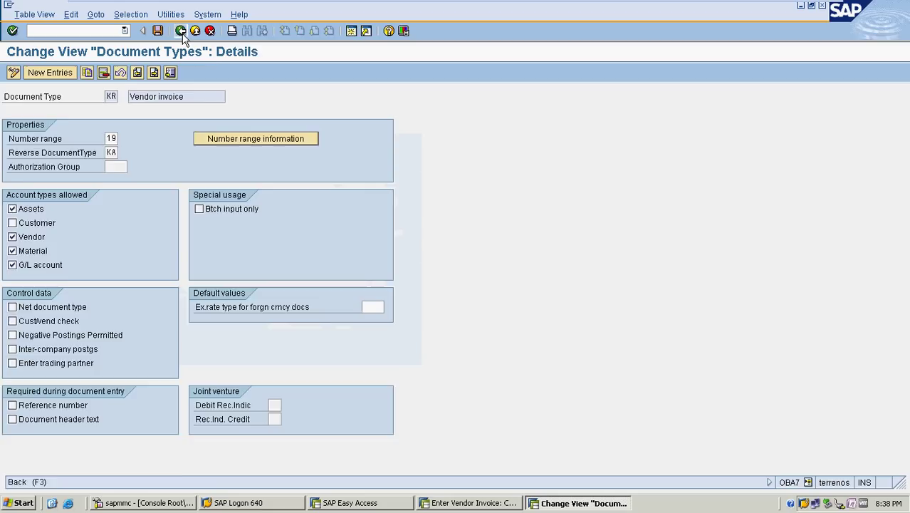
Open the number range intervals behind vendor document type KA for company code MRF
left_click(180, 31)
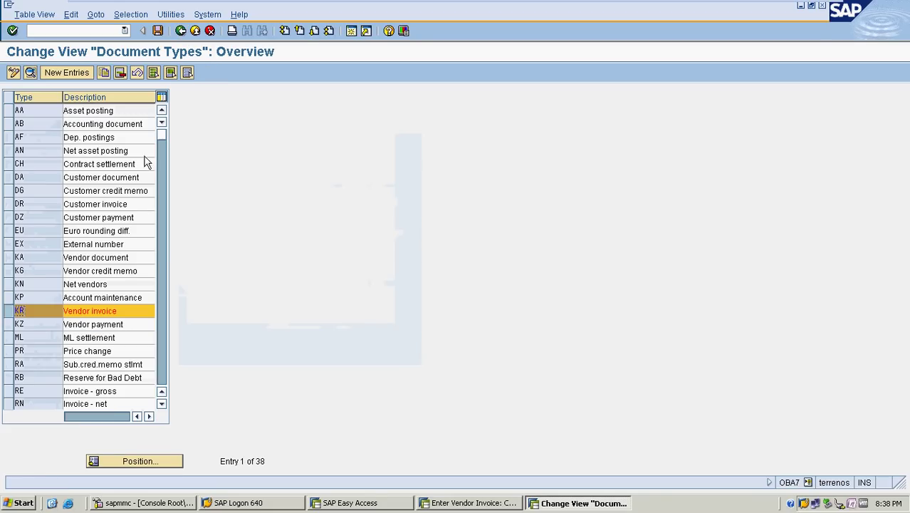
left_click(10, 258)
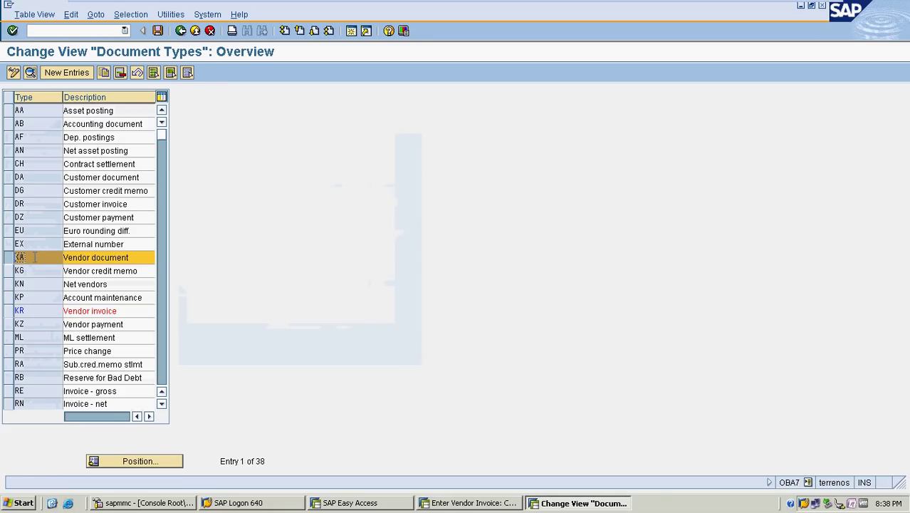
double_click(34, 257)
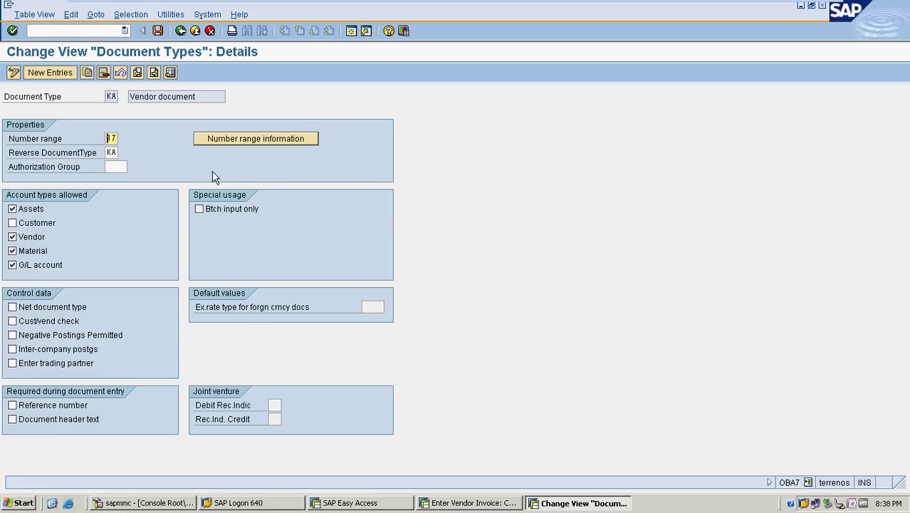
left_click(228, 138)
left_click(115, 97)
left_click(119, 109)
left_click(78, 153)
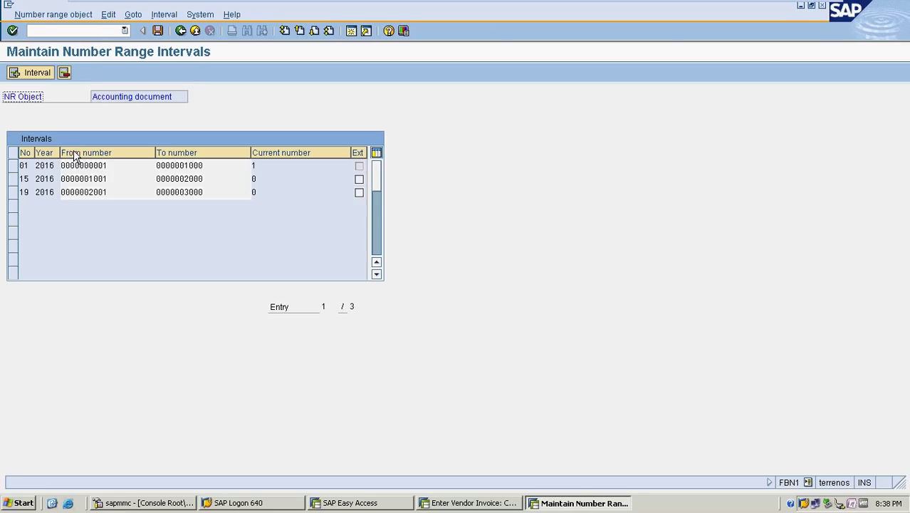
Add interval 17 for year 2016 from 3001 to 4000, save it, and go back
left_click(36, 72)
type("17")
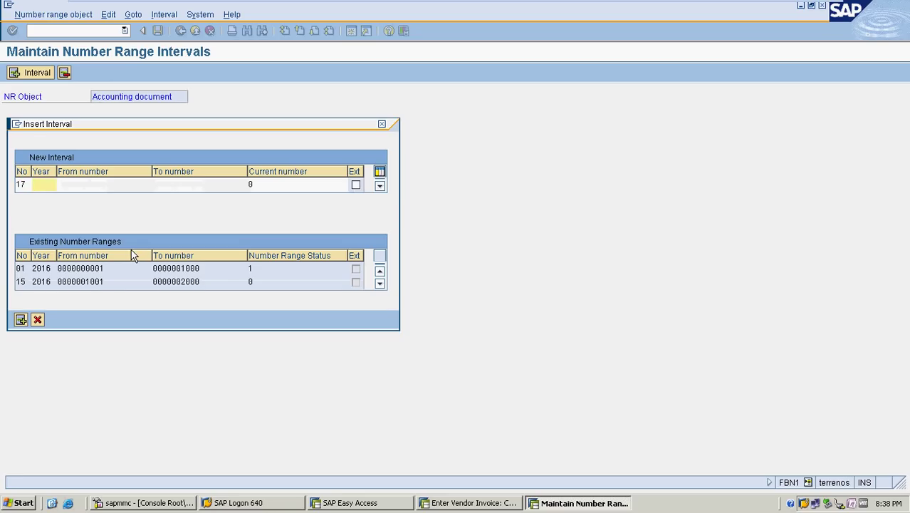
type("2016")
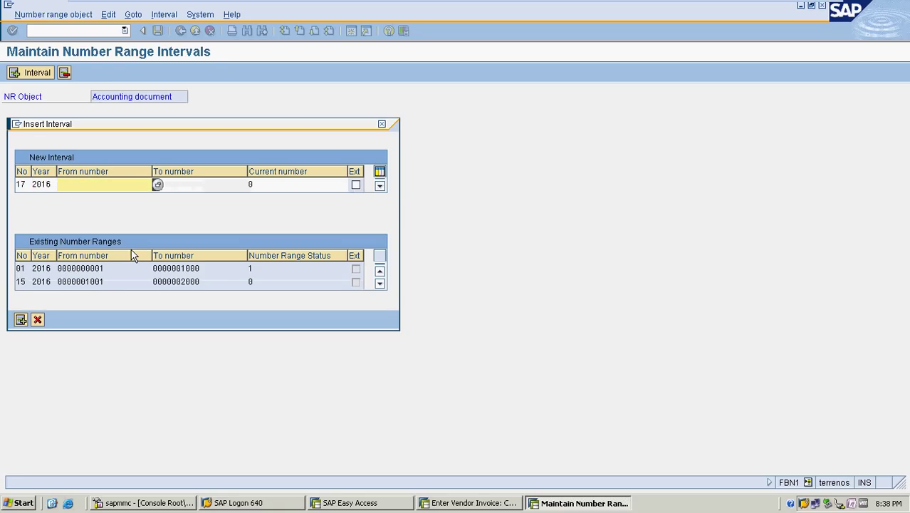
type("3001")
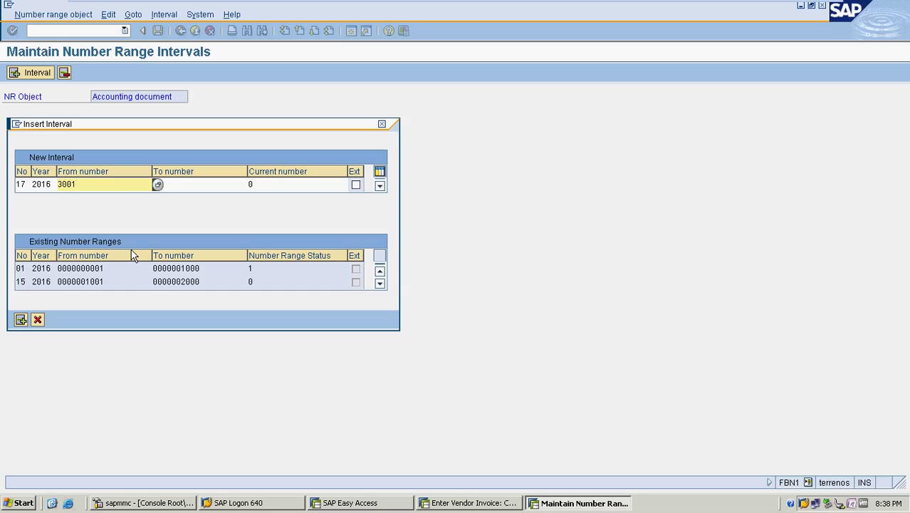
key("Tab")
type("4000")
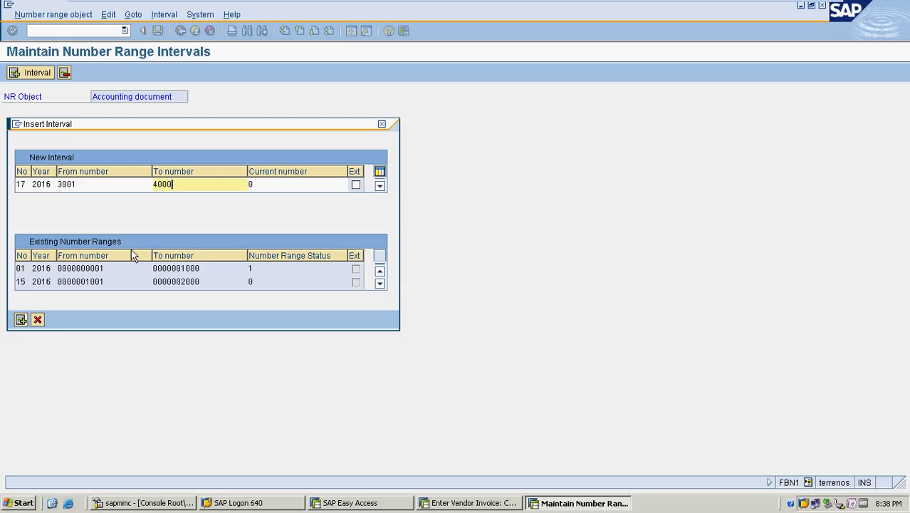
key("Return")
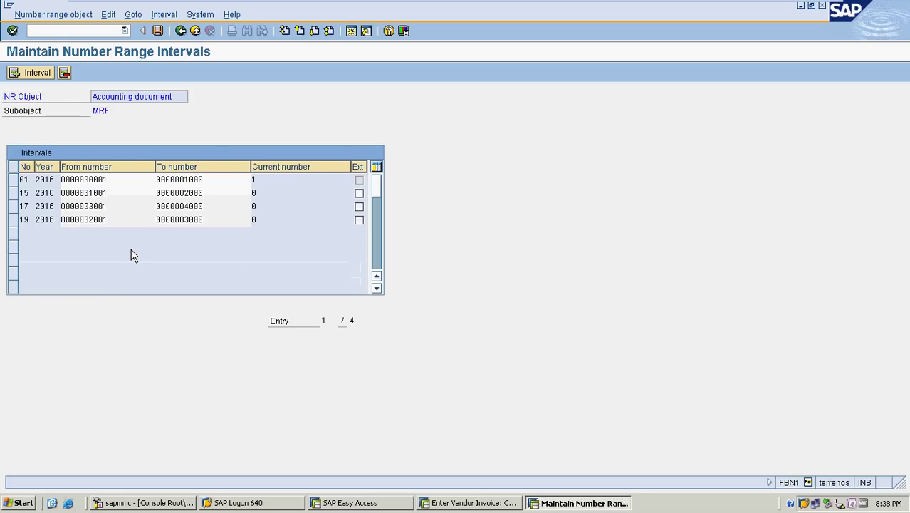
key("ctrl+s")
left_click(58, 375)
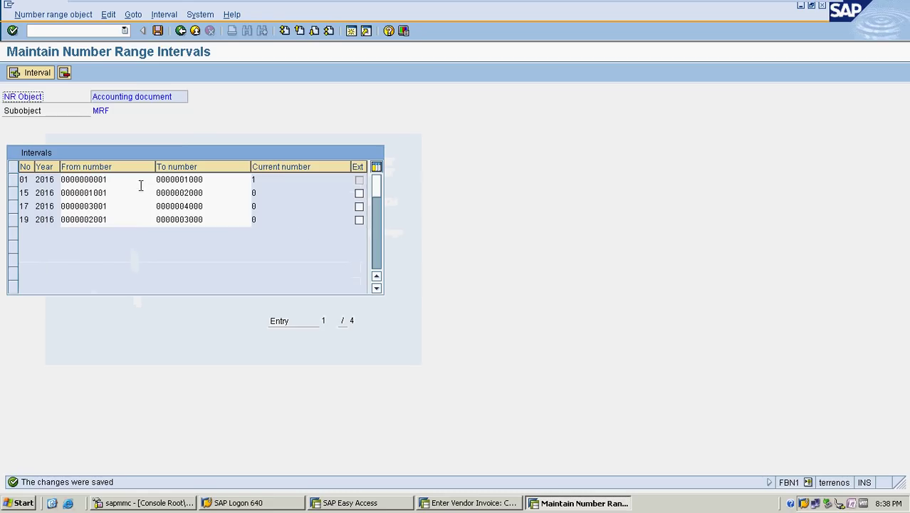
left_click(181, 31)
left_click(181, 31)
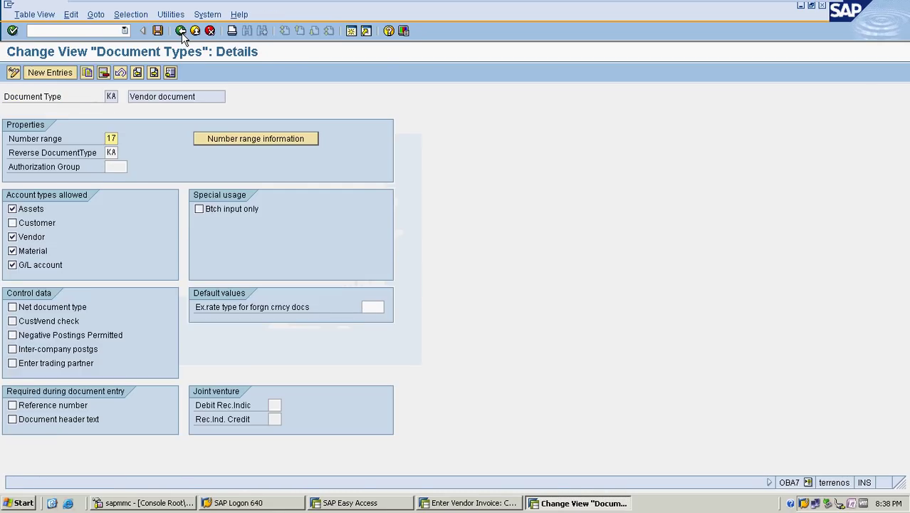
Return to Easy Access and switch to the open vendor invoice entry window
left_click(180, 31)
left_click(180, 31)
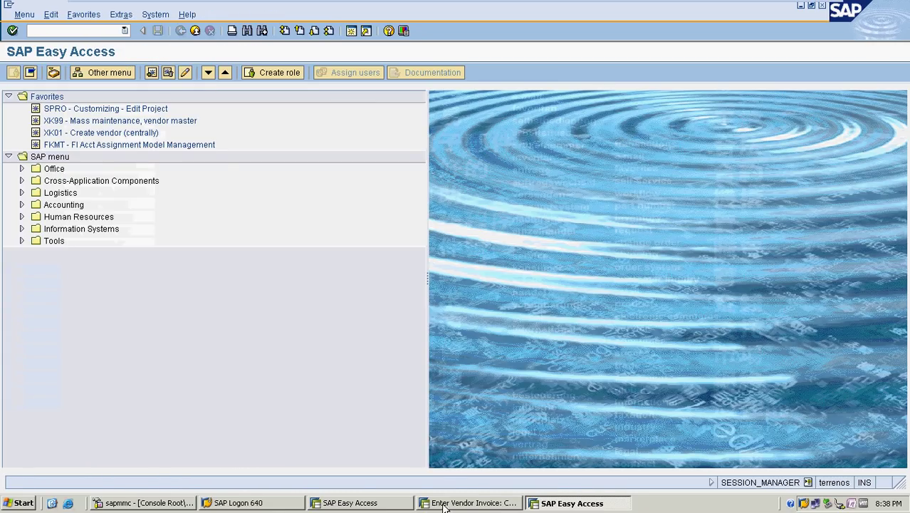
left_click(461, 504)
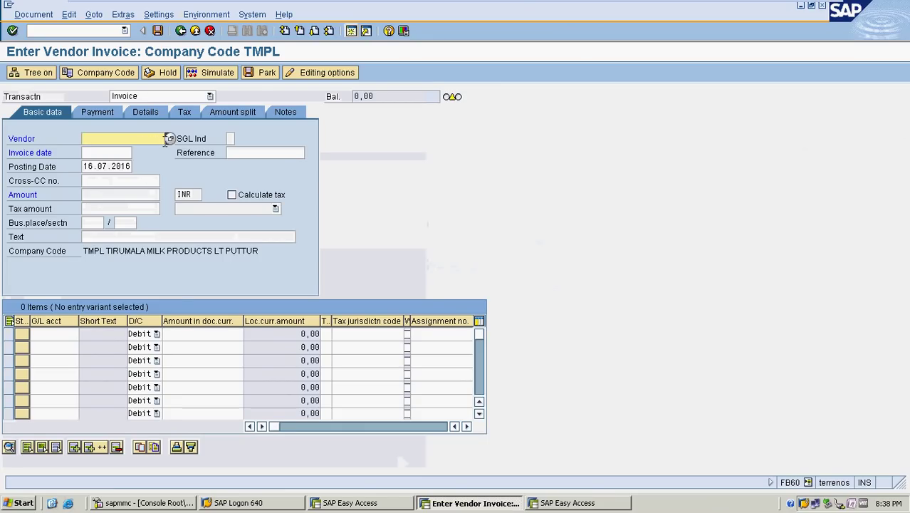
left_click(168, 139)
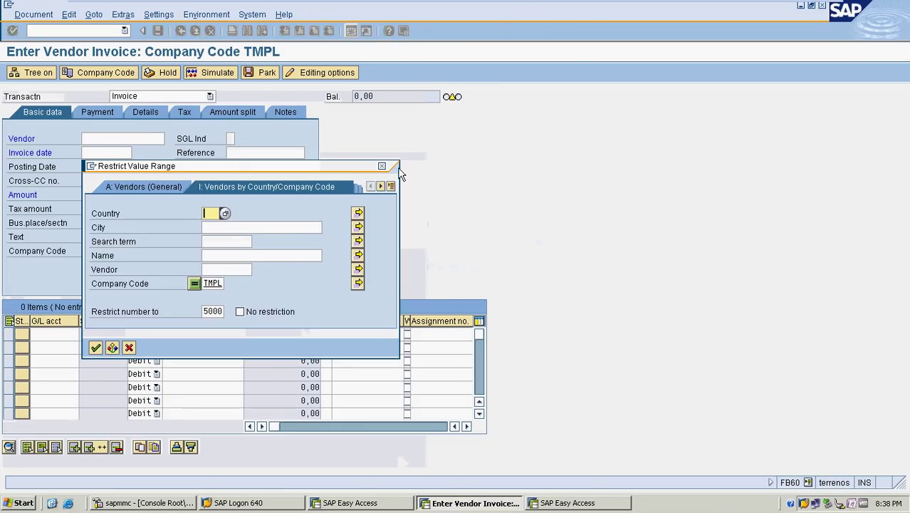
left_click(383, 166)
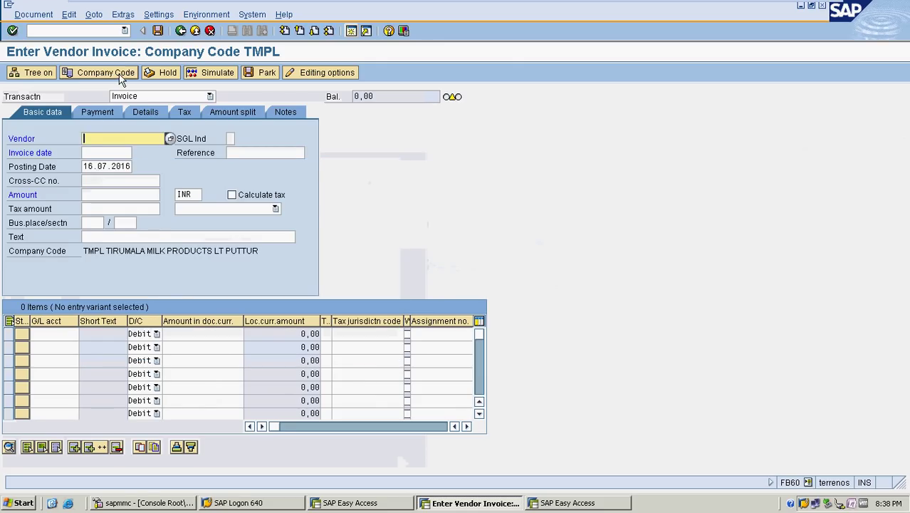
Change the invoice's company code from TMPL to MRF and pick the vendor from search help
left_click(121, 74)
key("Delete")
key("Delete")
key("Delete")
key("Delete")
type("MRF")
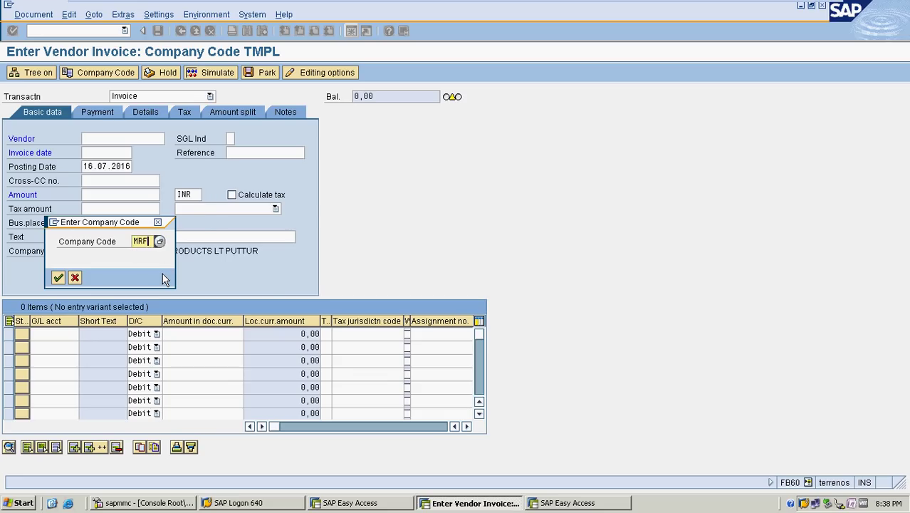
key("Return")
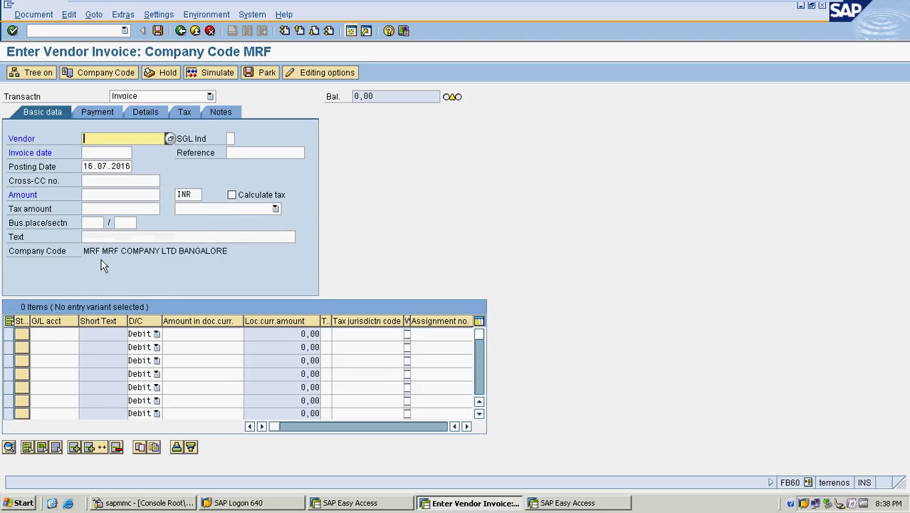
left_click(169, 138)
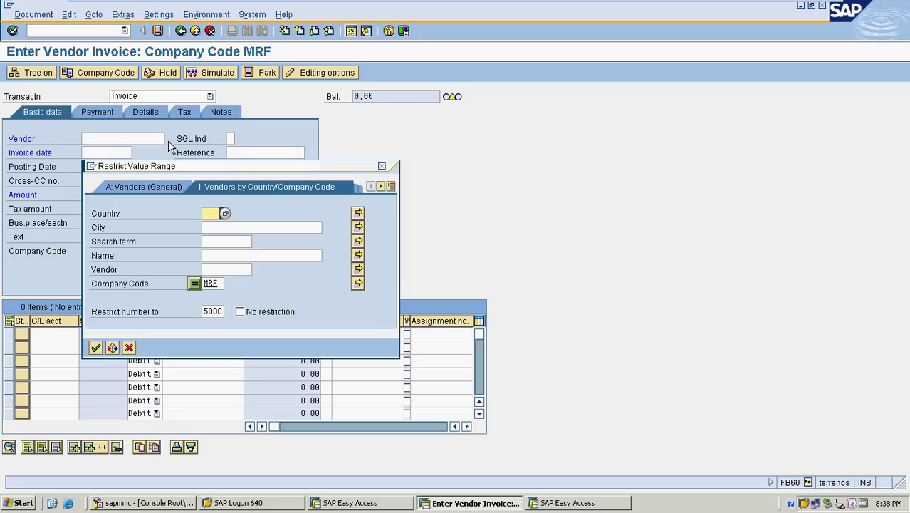
left_click(96, 347)
Enter invoice date 01.07.2016, reference MRF1, posting date 01.07.2016 and amount 1000
left_click(116, 151)
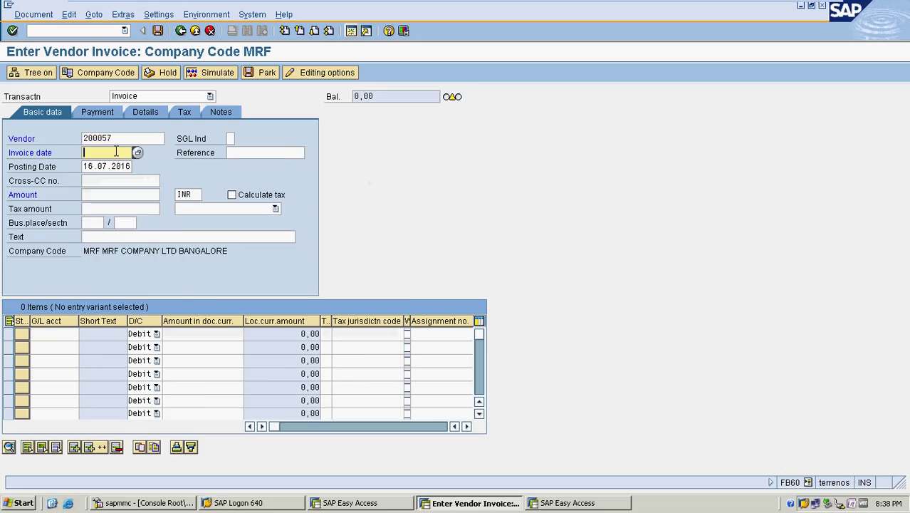
type("01.07.2016")
key("Tab")
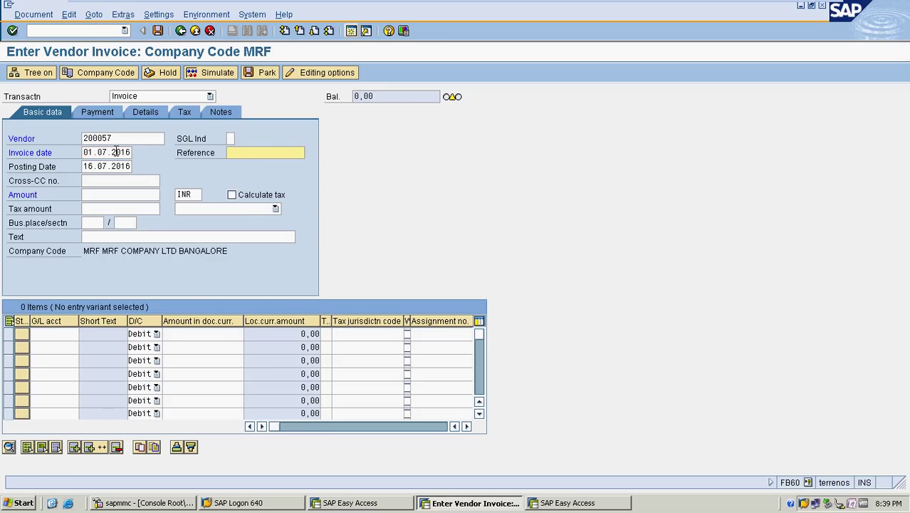
type("MRF1")
left_click(85, 168)
key("Delete")
key("Delete")
key("Delete")
key("Delete")
key("Delete")
key("Delete")
key("Delete")
key("Delete")
key("Delete")
type("01.07.2016")
key("Tab")
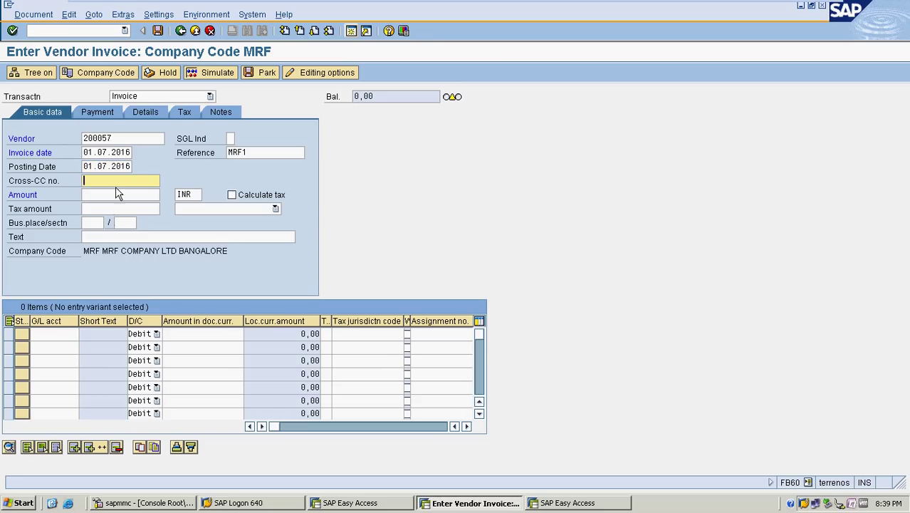
left_click(116, 207)
left_click(118, 193)
type("1000")
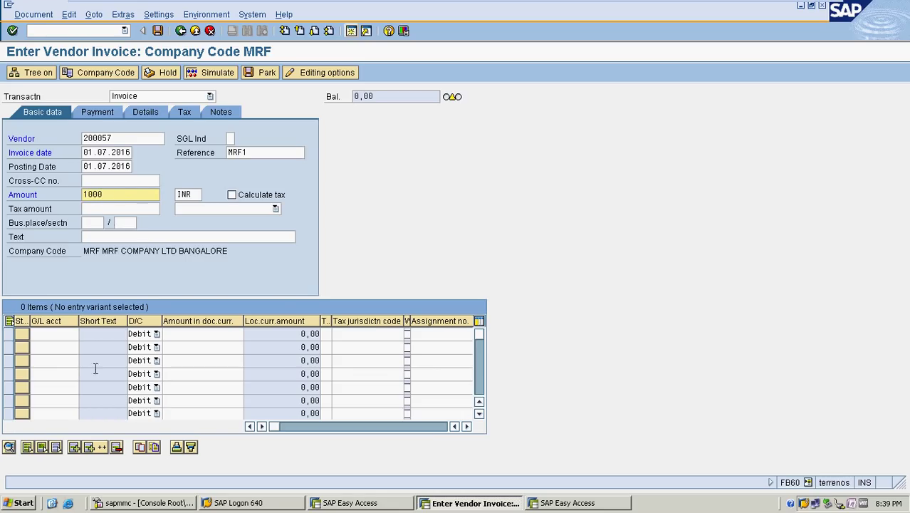
List all of MRF's G/L accounts for the first line item's G/L account field
left_click(76, 334)
left_click(83, 335)
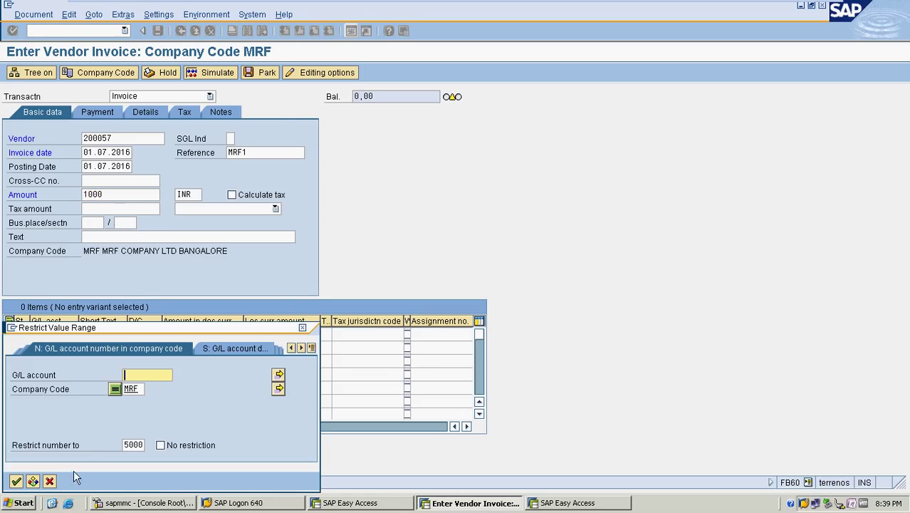
left_click(16, 480)
scroll(103, 320, "down", 6)
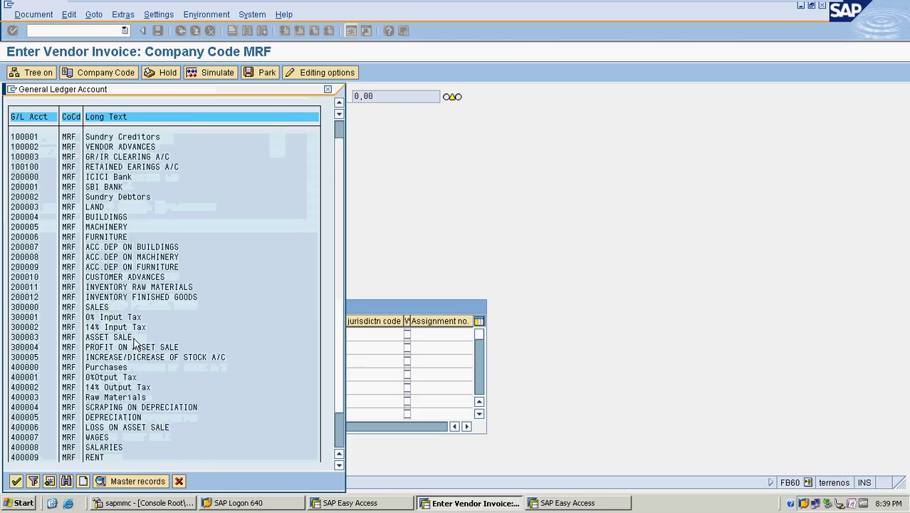
scroll(150, 280, "up", 1)
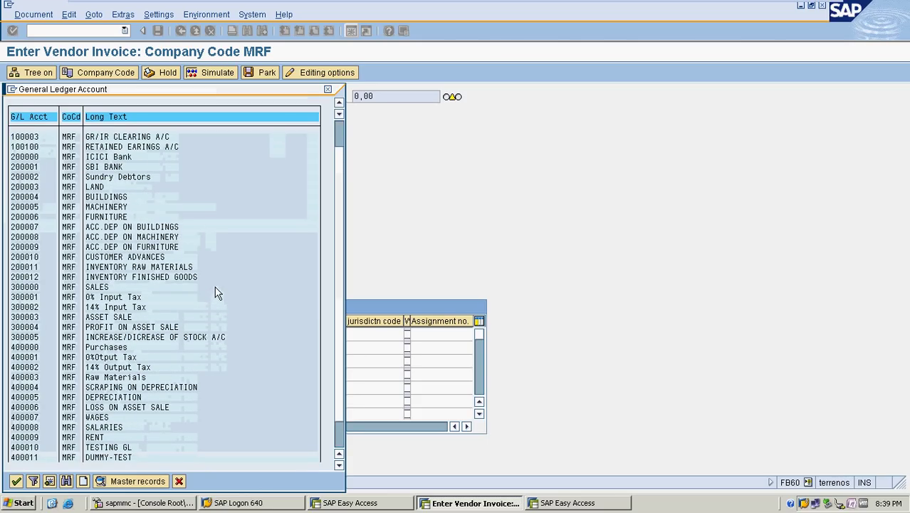
scroll(219, 288, "up", 3)
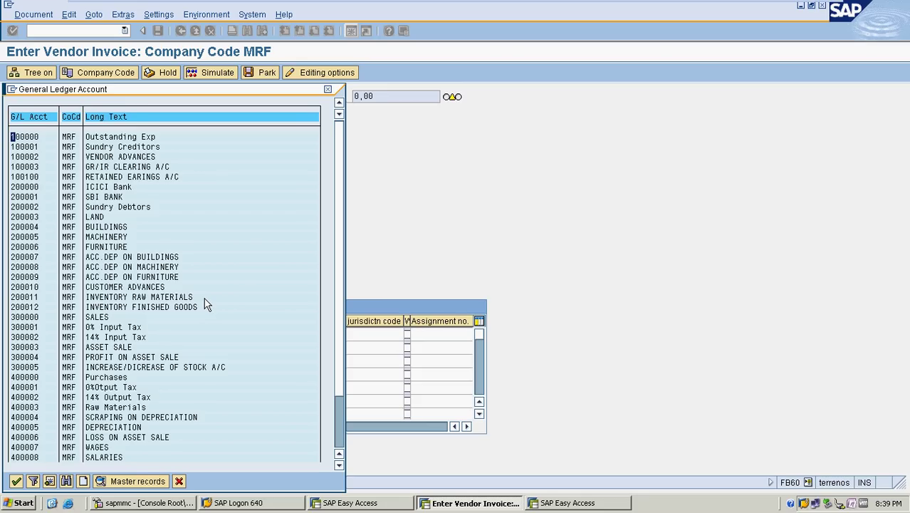
scroll(220, 286, "down", 2)
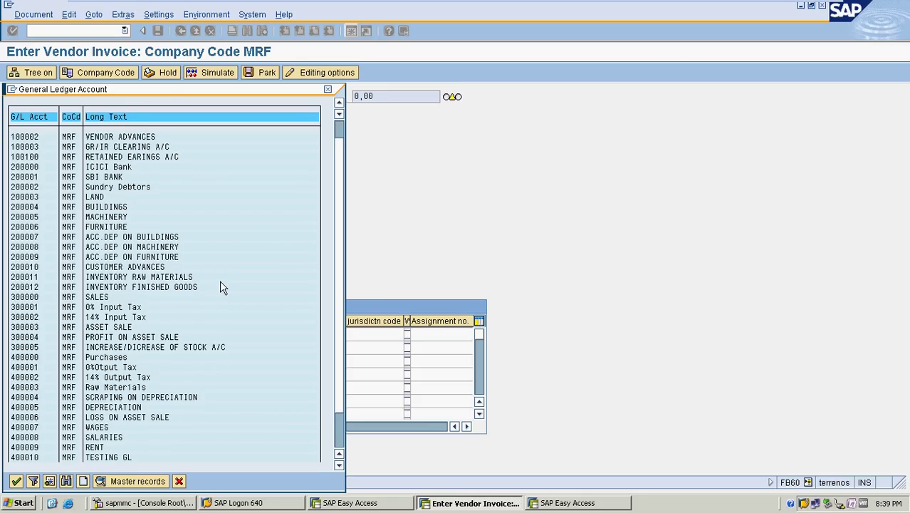
scroll(220, 287, "down", 1)
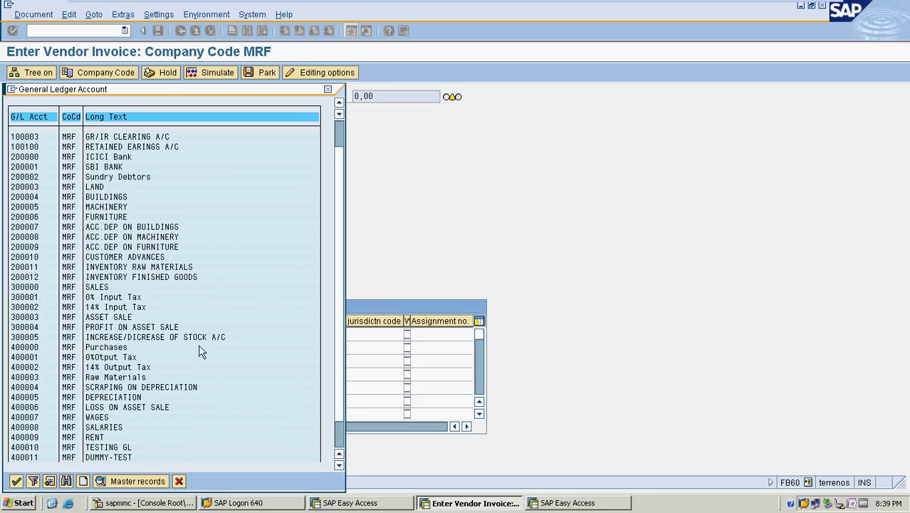
Add line item G/L 400003 Raw Materials, debit 1000, text 'VENDOR INVOICE', accepting the past-due warning
double_click(117, 378)
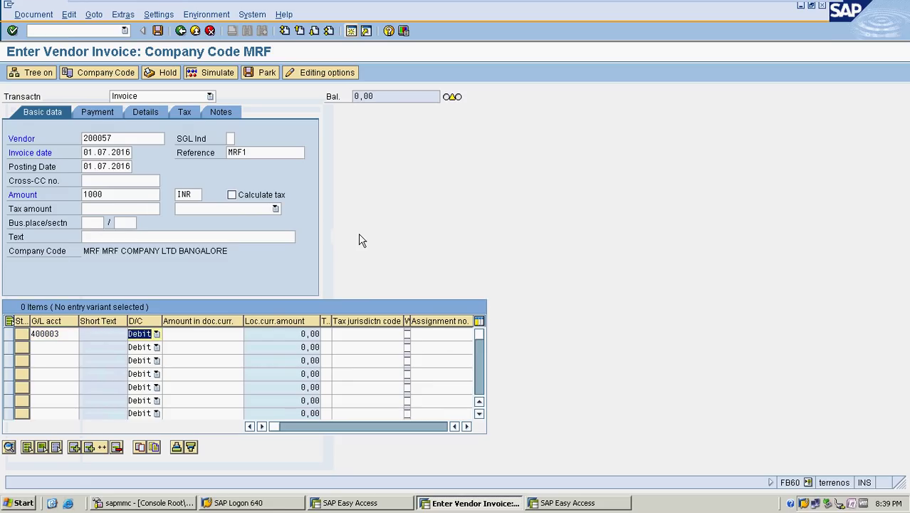
key("Tab")
type("1000")
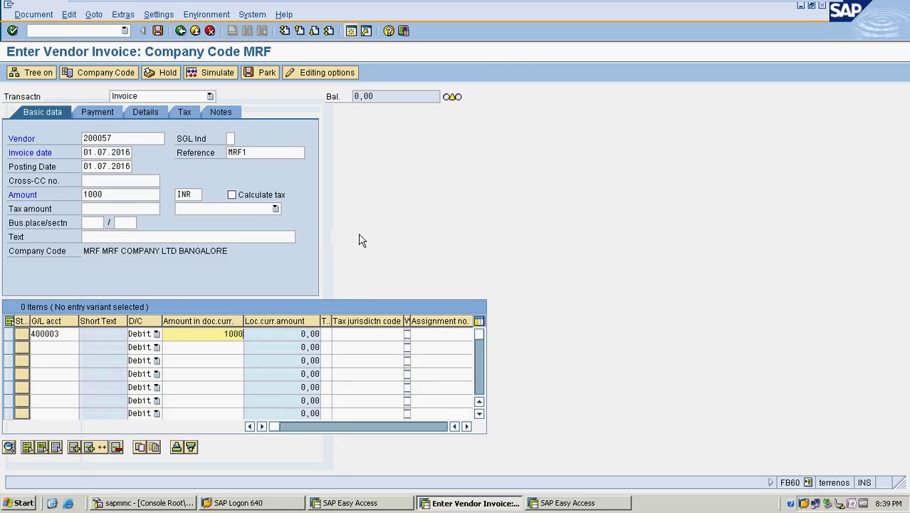
key("Tab")
key("Tab")
key("Tab")
key("Tab")
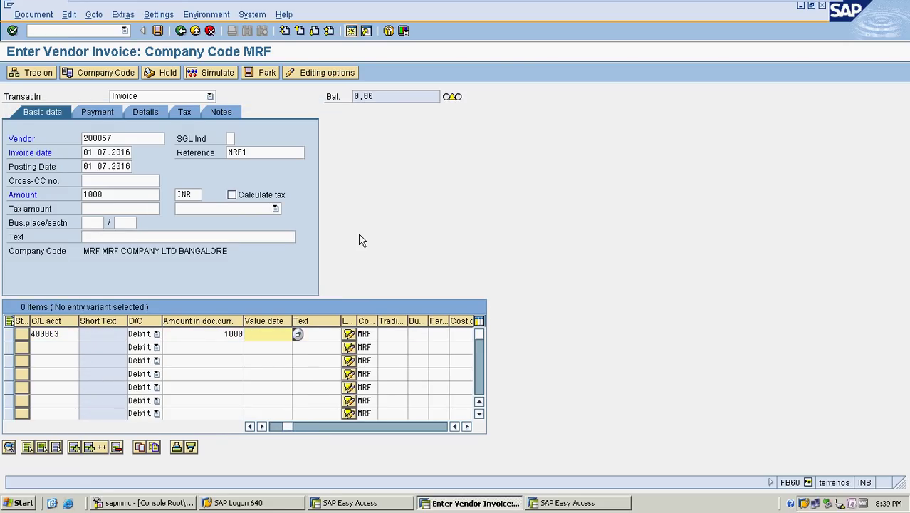
type("VENDOR ")
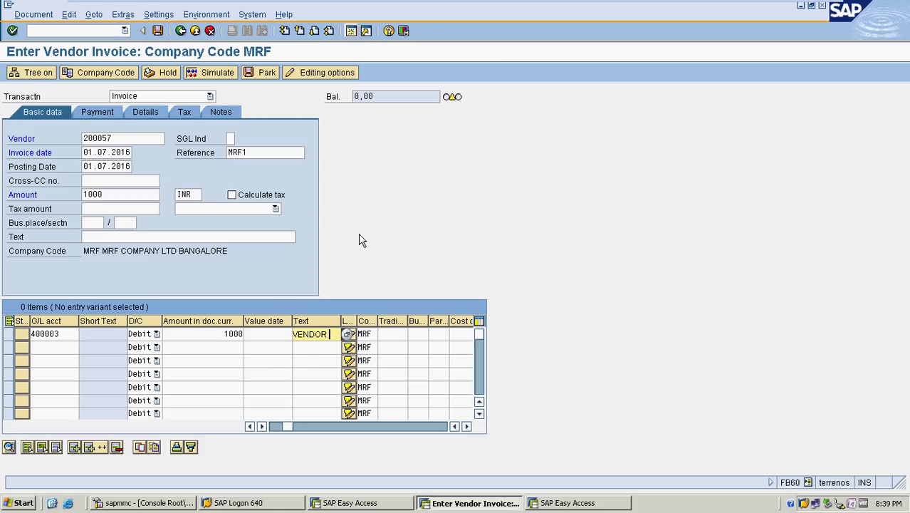
type("INVOICE")
key("Return")
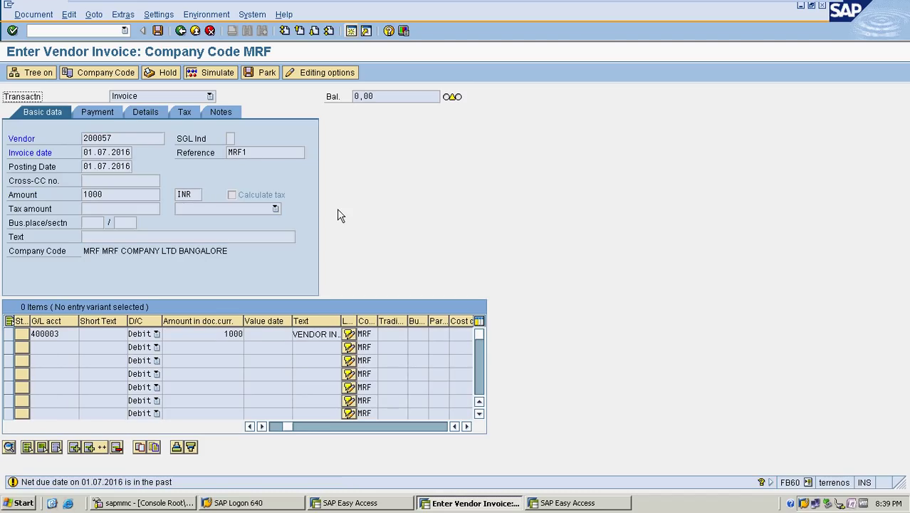
key("Return")
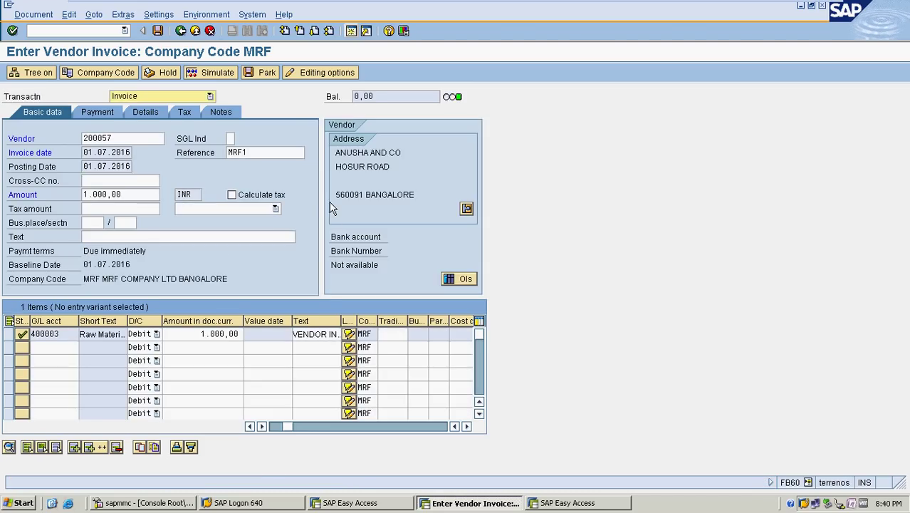
Simulate the invoice's accounting entries, then post it as document 2001 in MRF
left_click(33, 14)
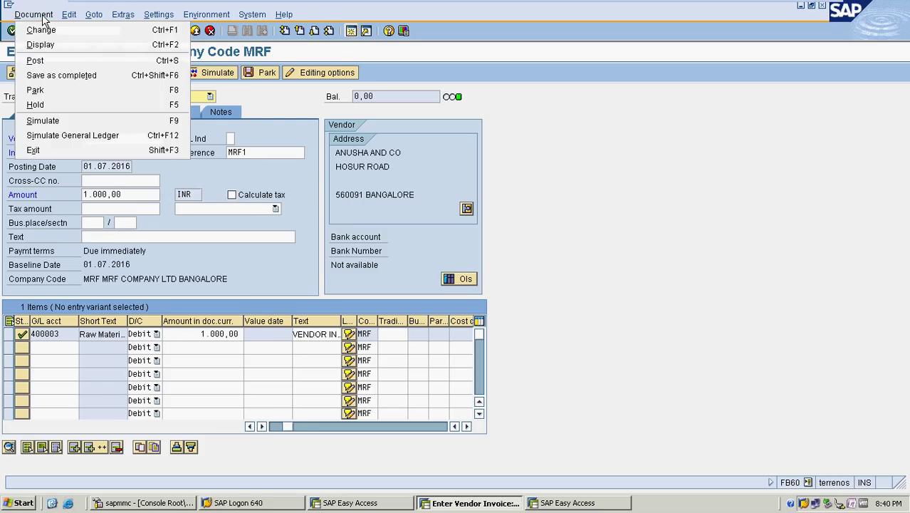
left_click(253, 102)
left_click(212, 71)
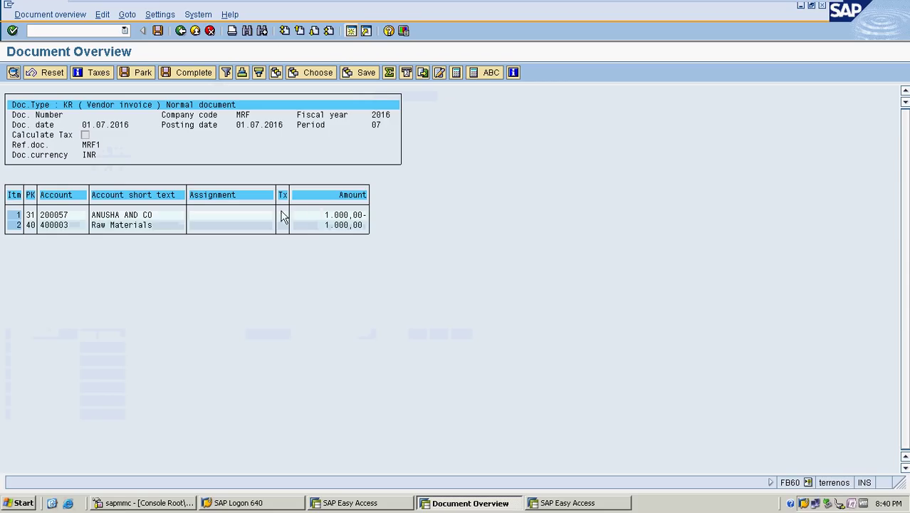
left_click(159, 32)
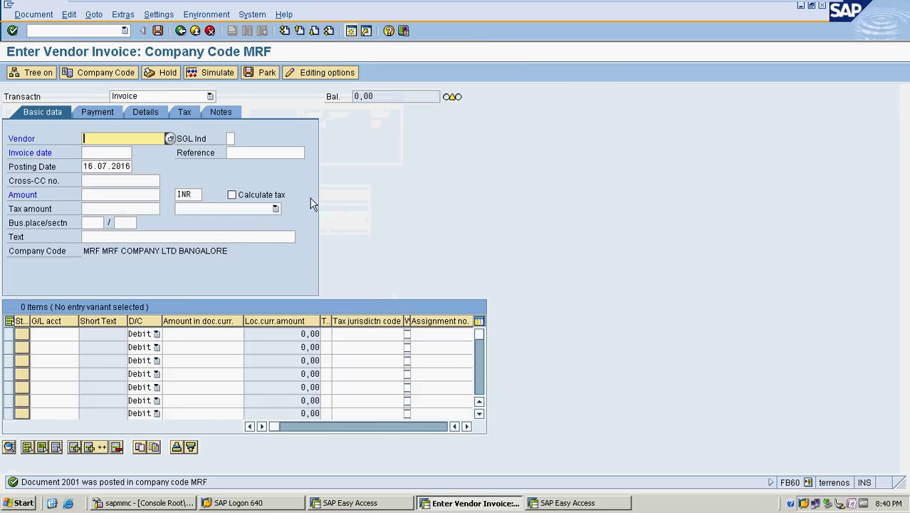
Leave invoice entry with /N and start payment program configuration transaction FBZP
left_click(95, 30)
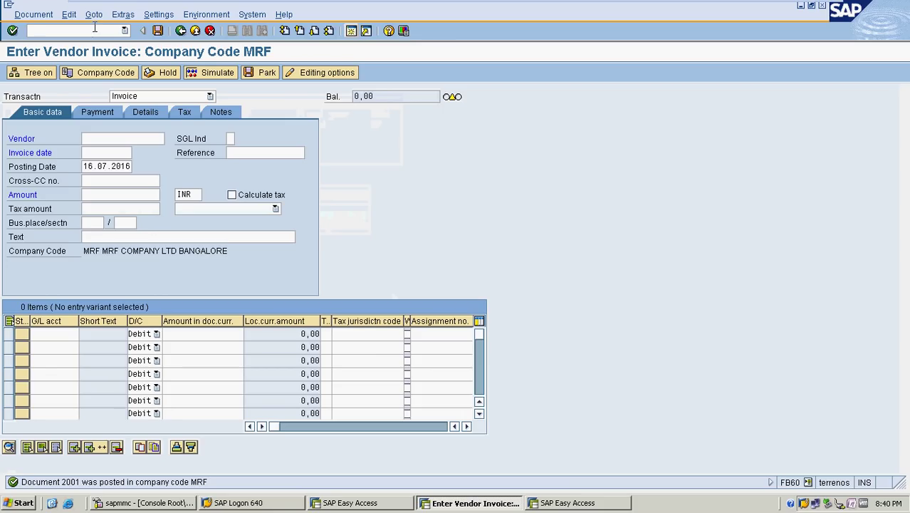
type("/N")
key("Return")
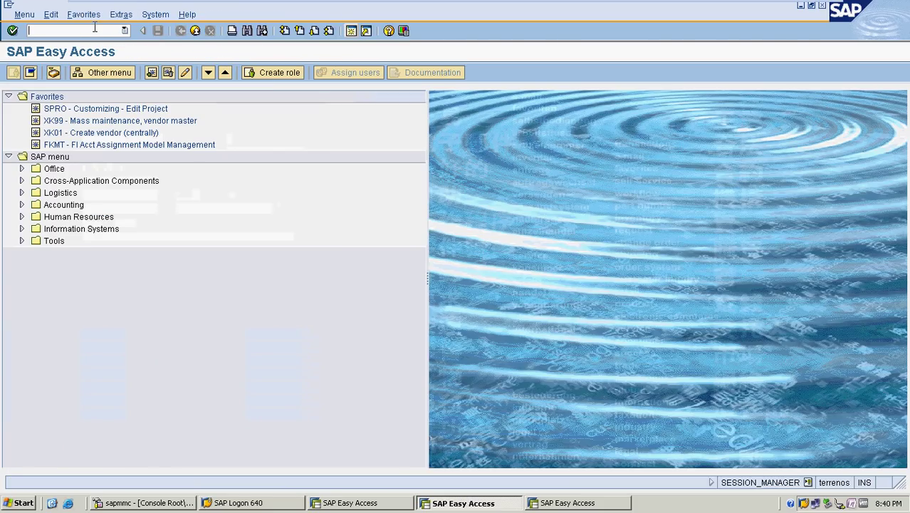
type("FBZP")
key("Return")
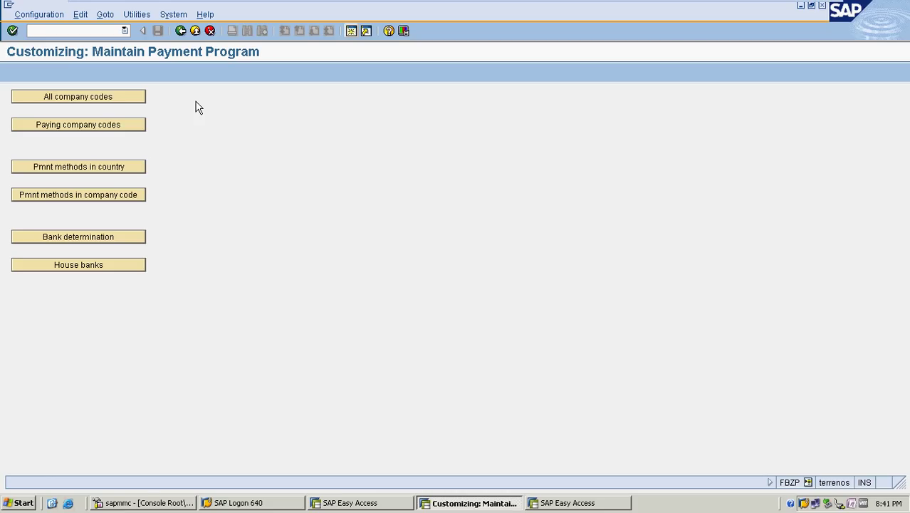
Add a new all-company-codes entry for MRF with paying company code MRF
left_click(95, 100)
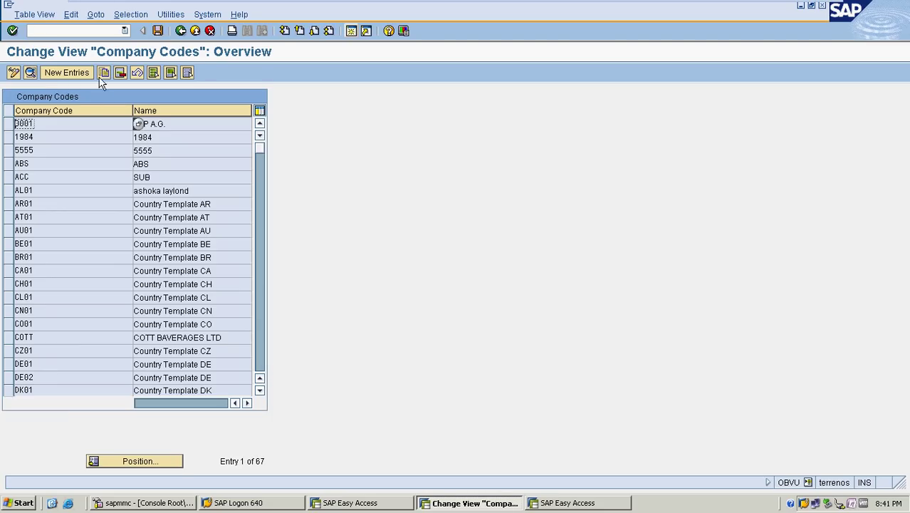
left_click(84, 73)
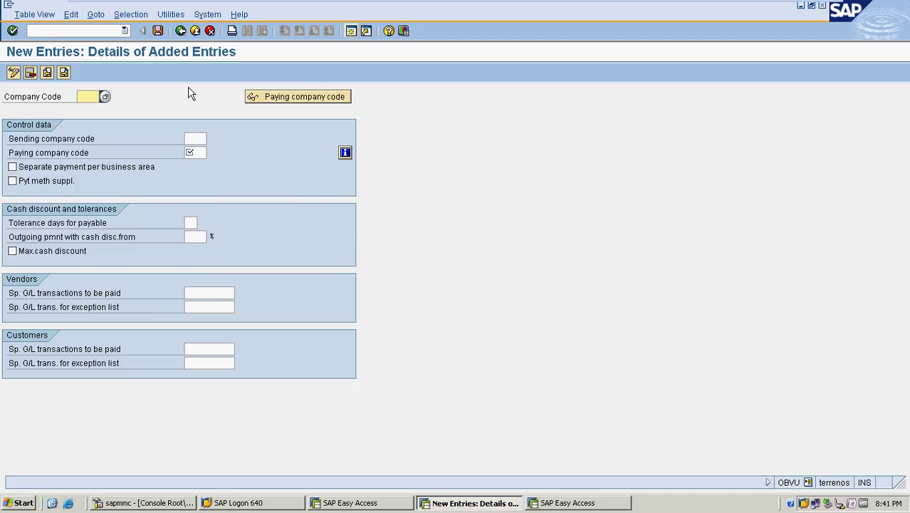
type("MRF")
left_click(191, 153)
Set the vendor special G/L transactions to pay to indicator A
left_click(216, 292)
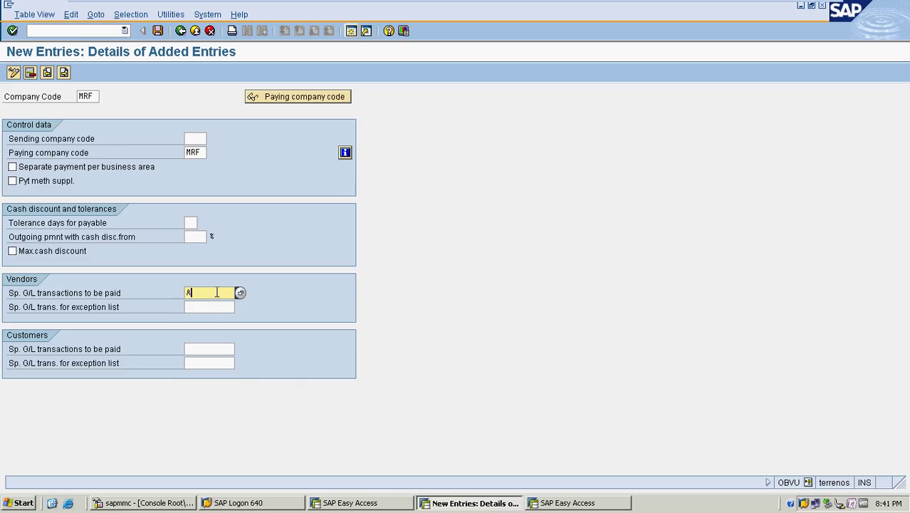
left_click(208, 306)
left_click(222, 293)
left_click(240, 293)
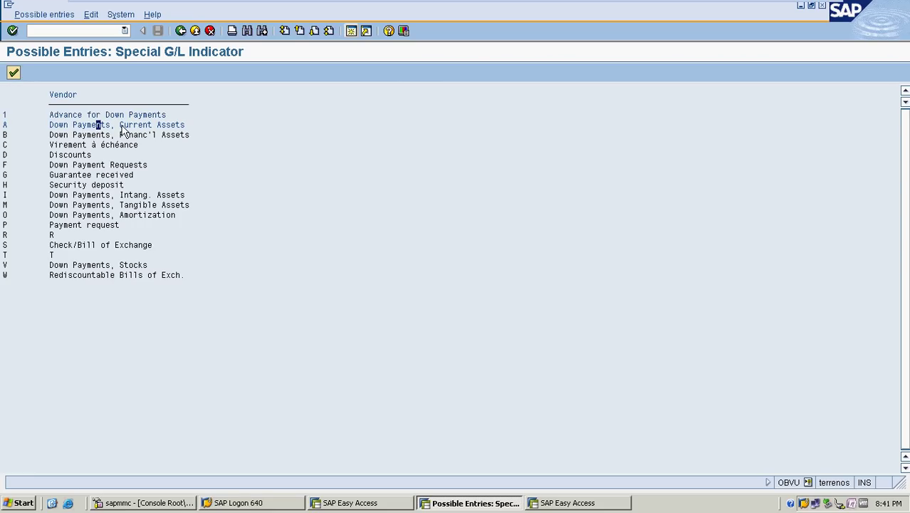
left_click(85, 124)
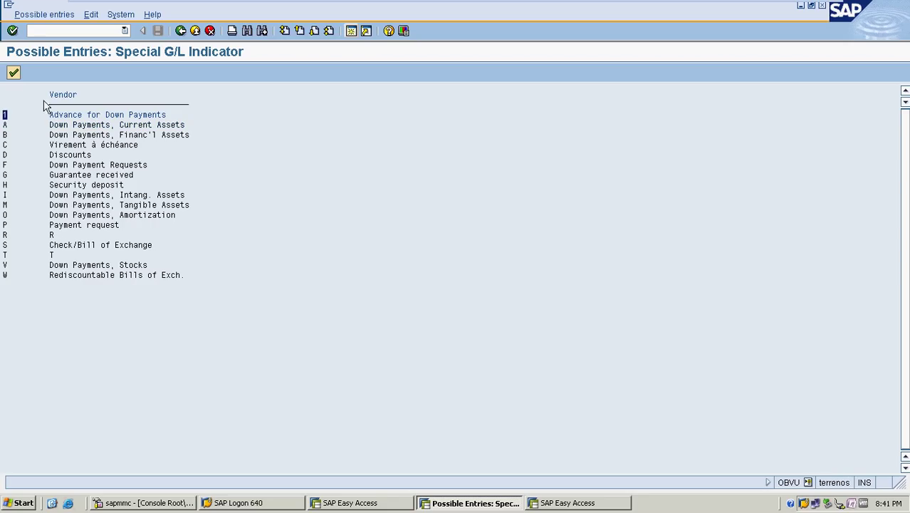
left_click(9, 125)
left_click(12, 72)
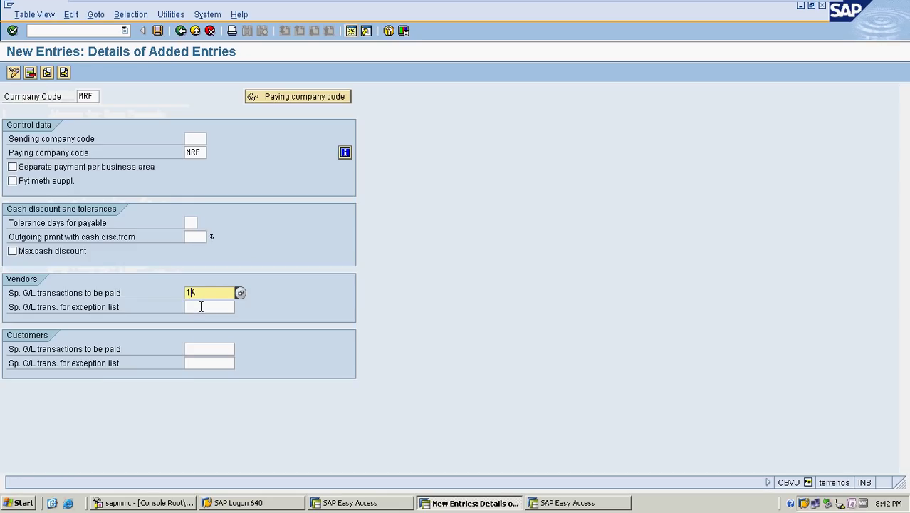
key("BackSpace")
key("BackSpace")
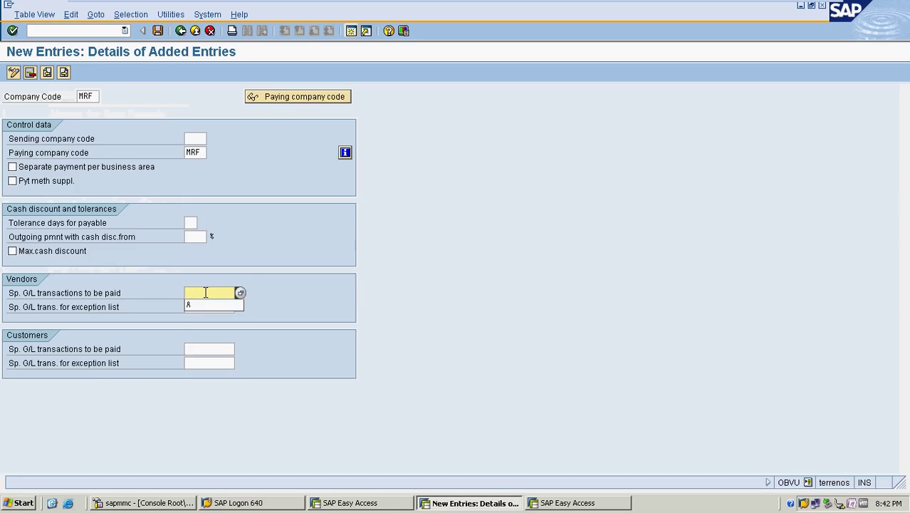
type("A")
left_click(211, 307)
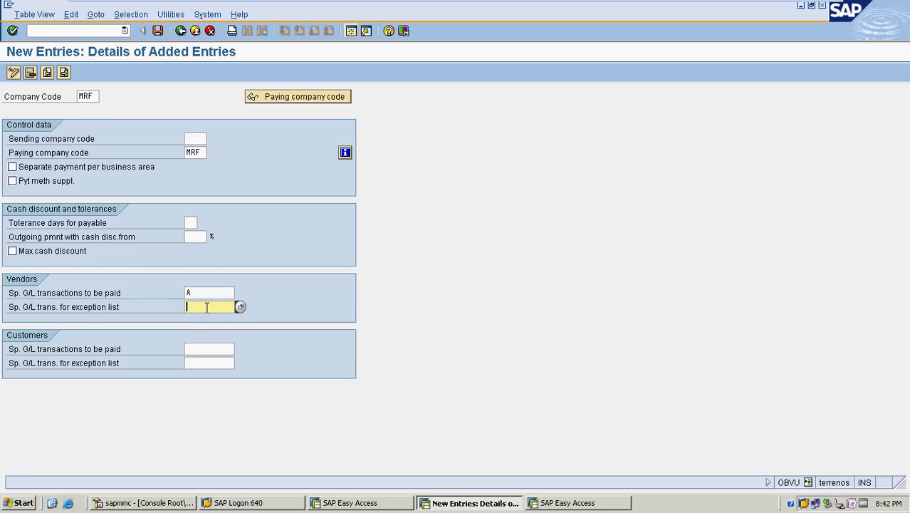
Save the MRF entry under the customizing request and return to the payment program overview
left_click(158, 31)
left_click(35, 207)
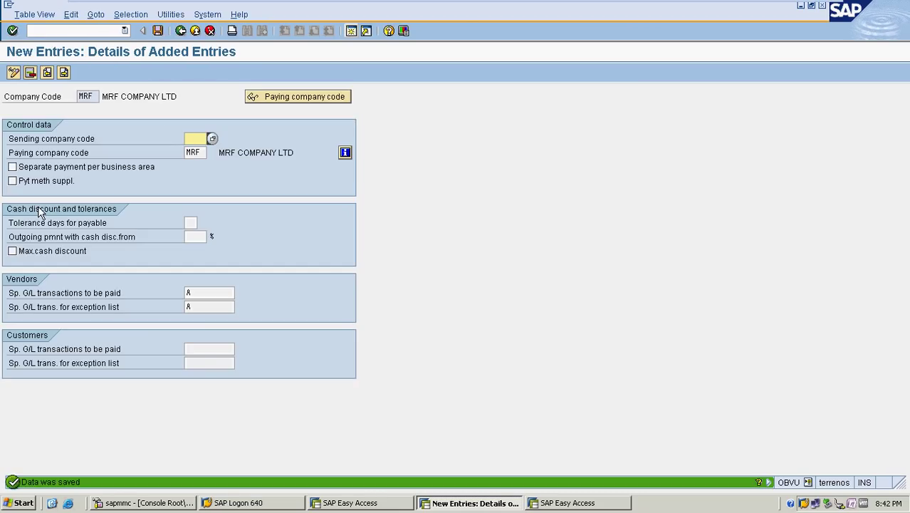
left_click(180, 31)
left_click(181, 30)
Create paying company code MRF with minimum incoming and outgoing payments of 100,00 INR, showing its Forms settings
left_click(104, 125)
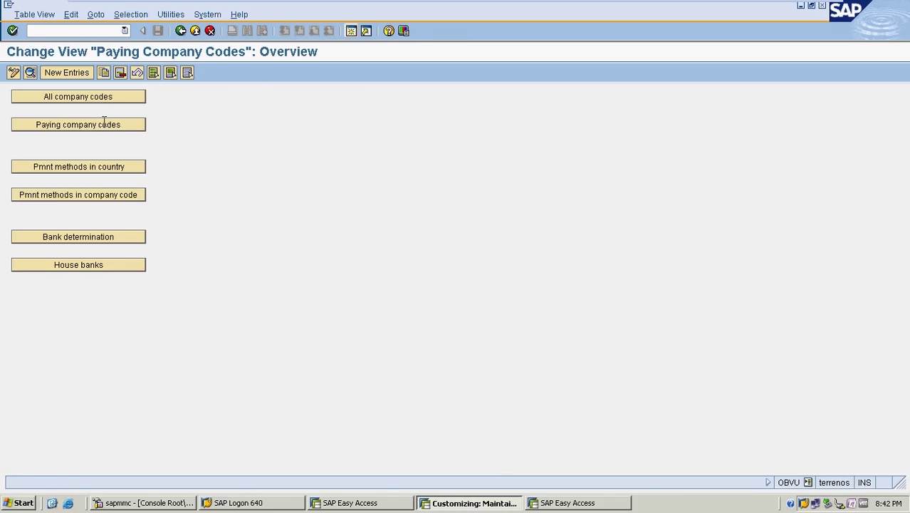
left_click(66, 72)
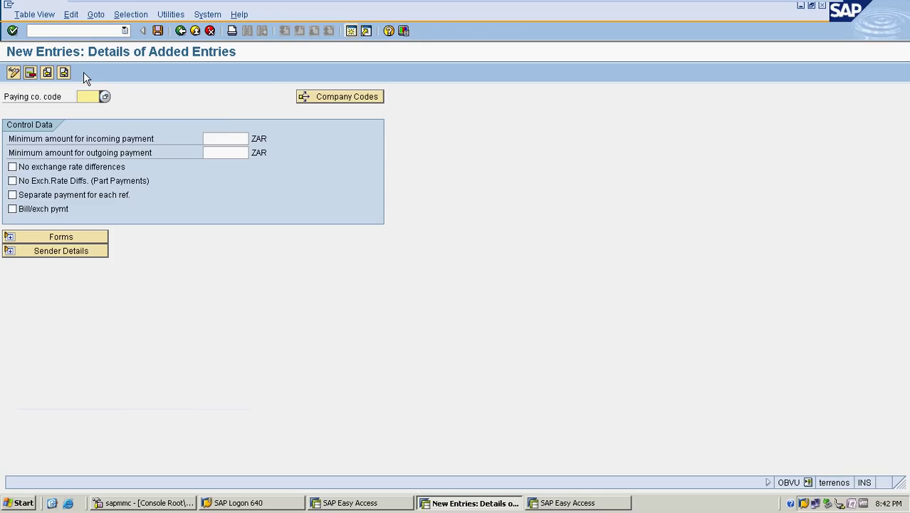
type("MRF")
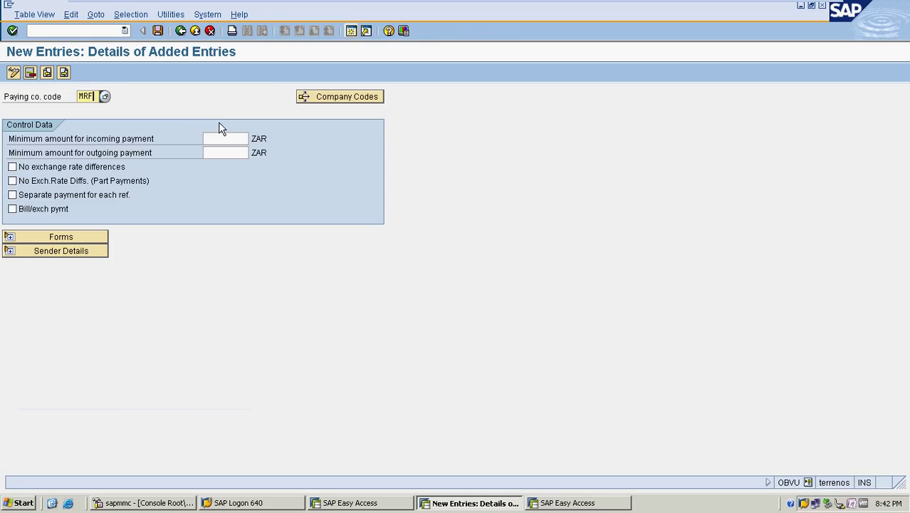
key("Tab")
left_click(211, 139)
key("Tab")
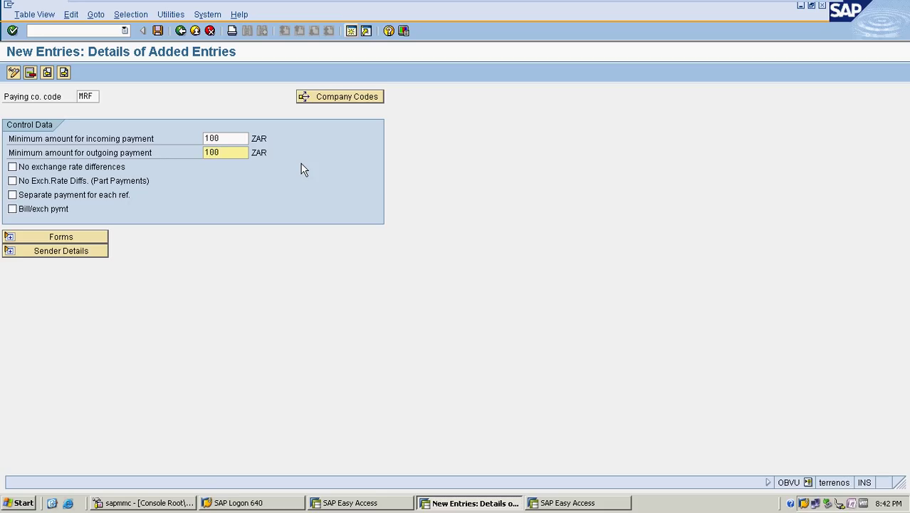
left_click(106, 233)
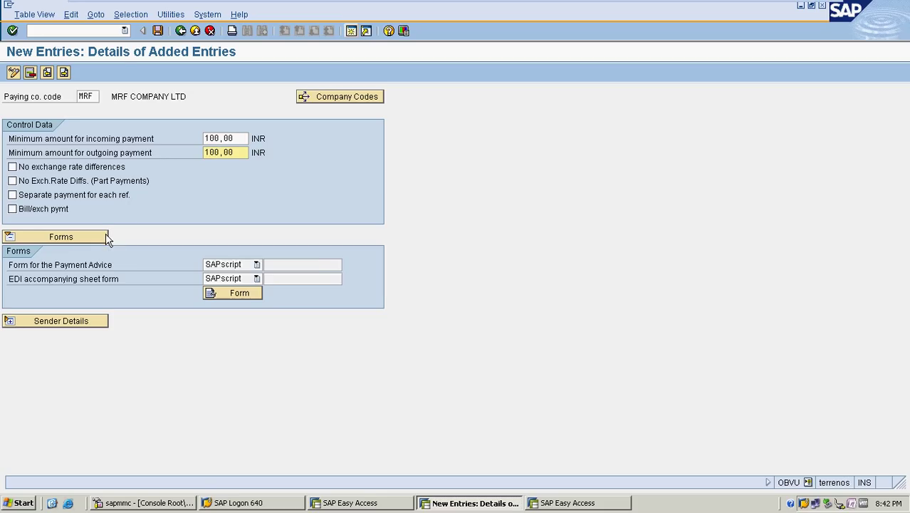
left_click(317, 264)
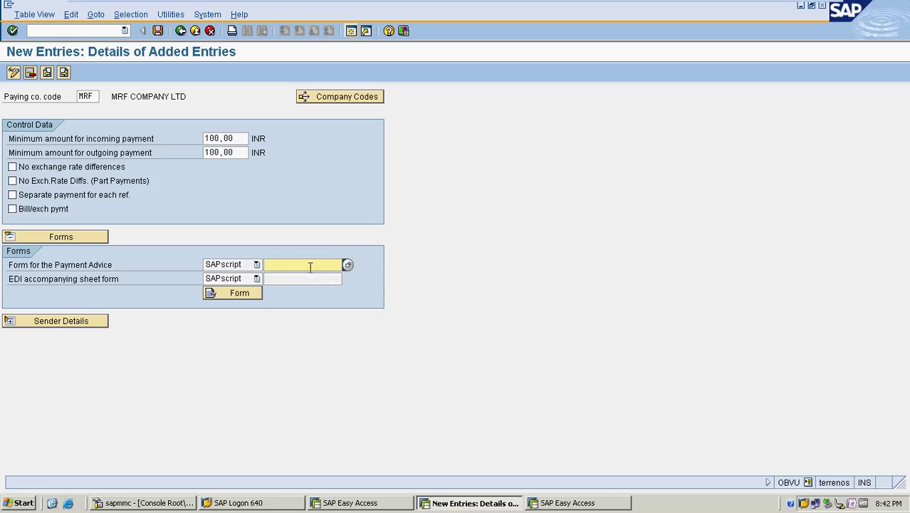
Choose Check (Germany, A4) form F110_D_SCHECK_A4 for MRF's payment advice, then reopen the German forms
left_click(348, 265)
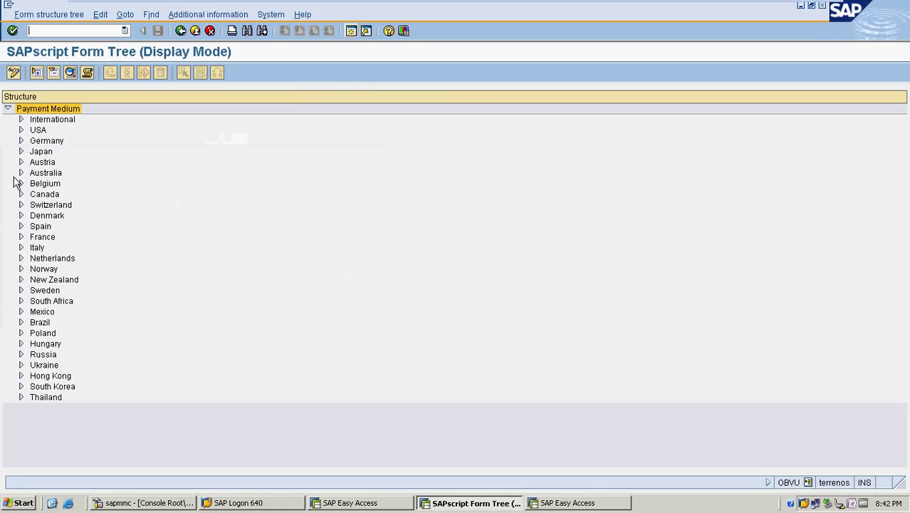
left_click(20, 141)
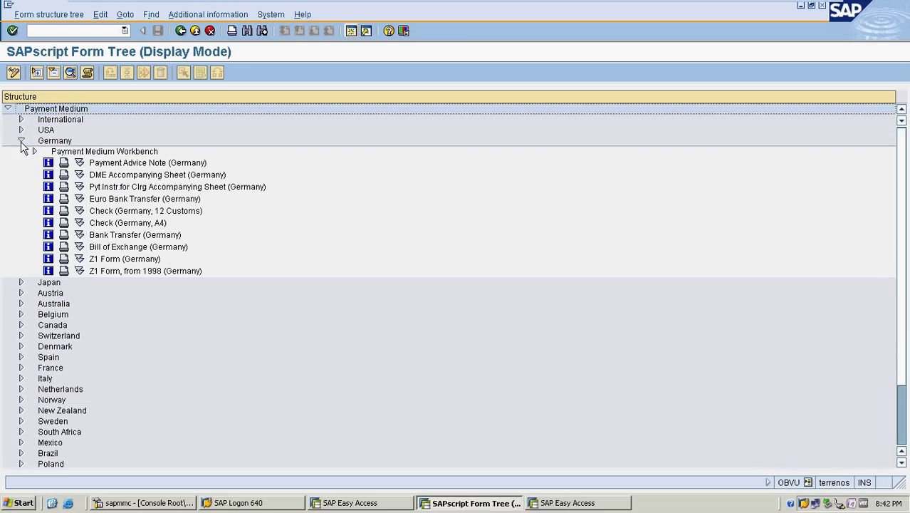
left_click(131, 225)
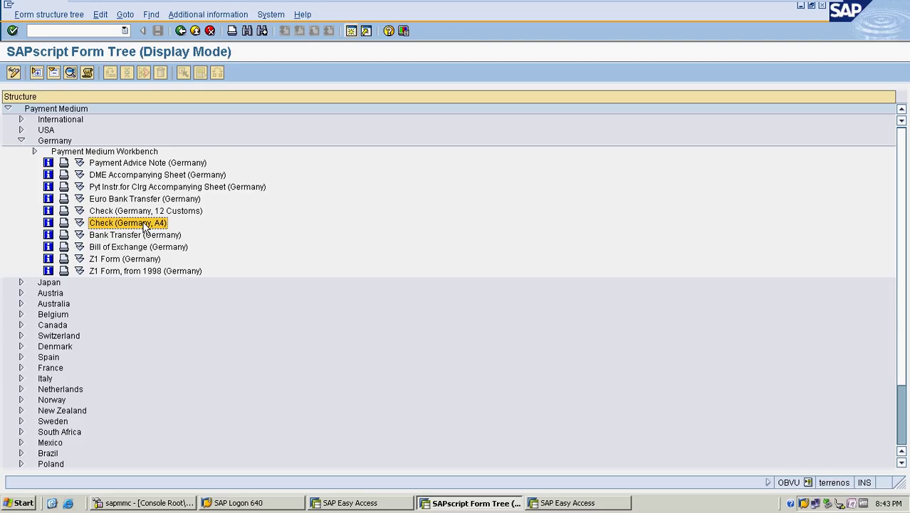
double_click(128, 223)
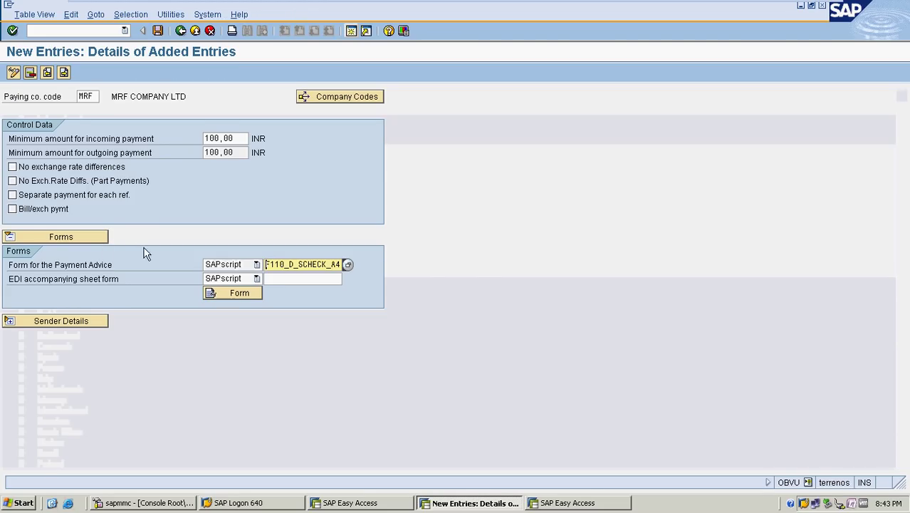
left_click(347, 265)
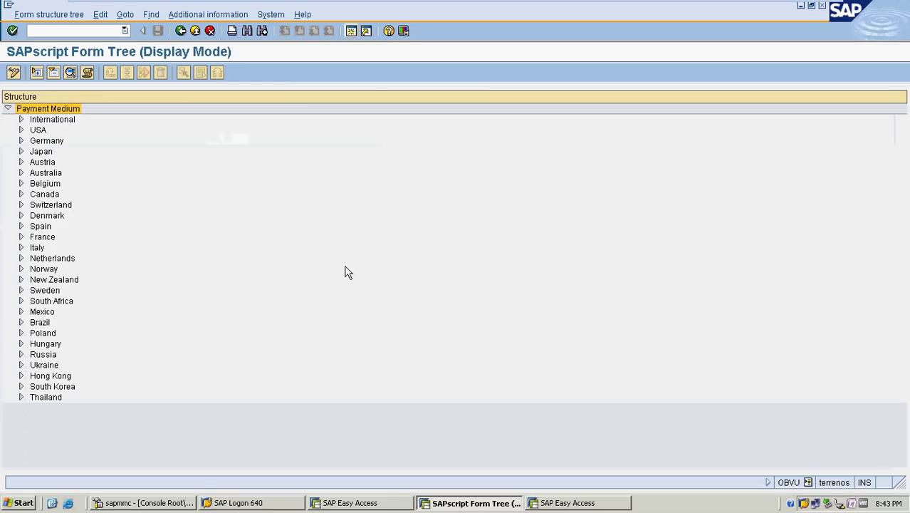
left_click(21, 141)
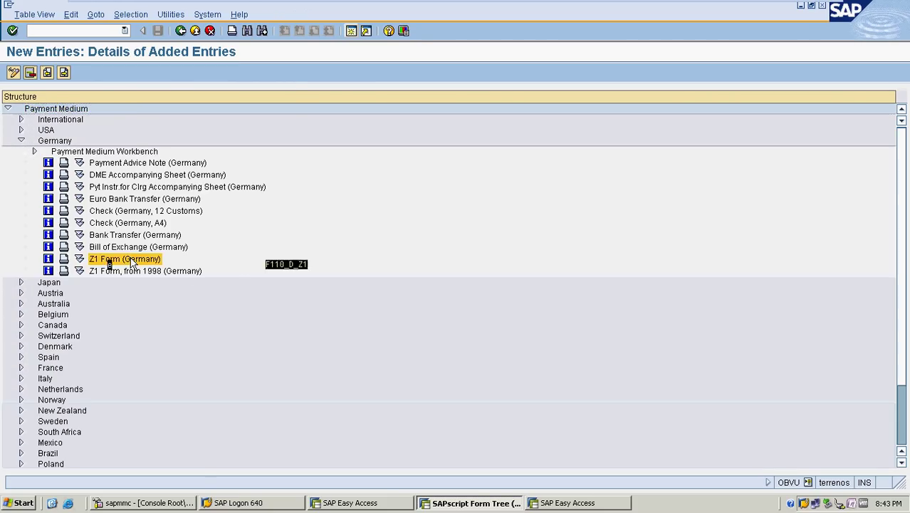